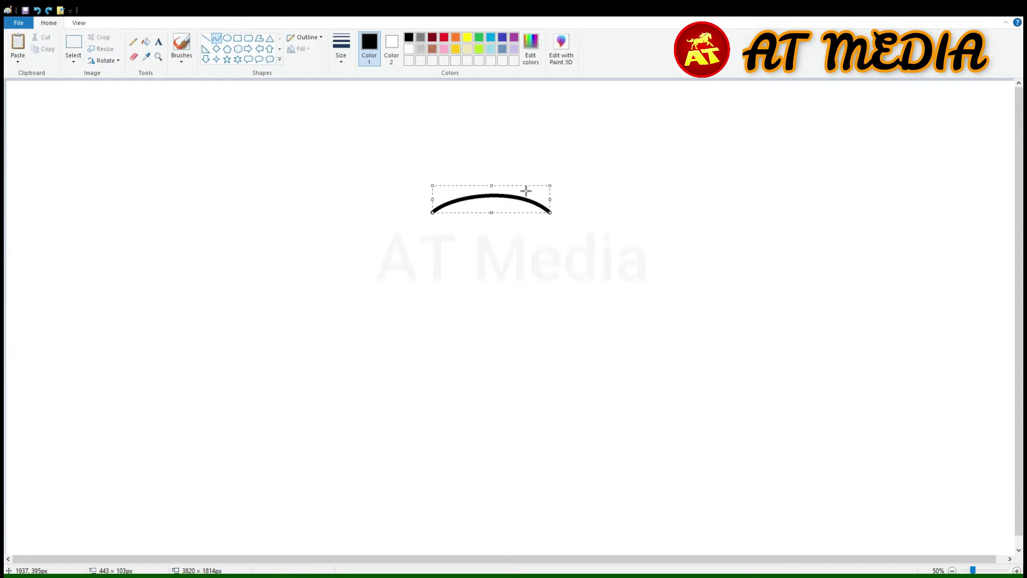
# Draw the upright left ear from the head arc's left end as two curves meeting in a point, the outer edge about 393 px tall.
pyautogui.click(437, 214)
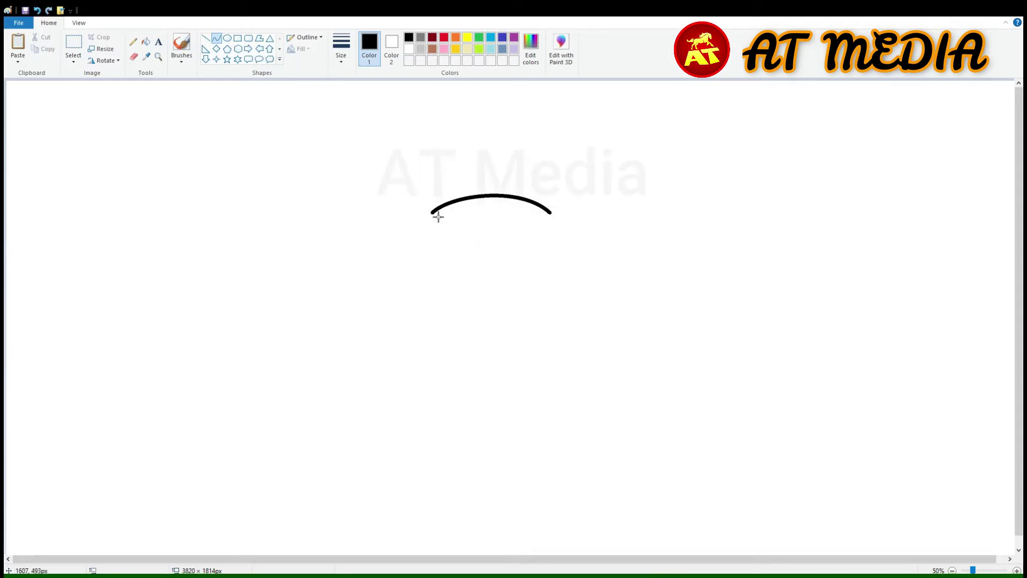
pyautogui.moveTo(438, 216); pyautogui.dragTo(393, 121)
pyautogui.moveTo(424, 170); pyautogui.dragTo(437, 191)
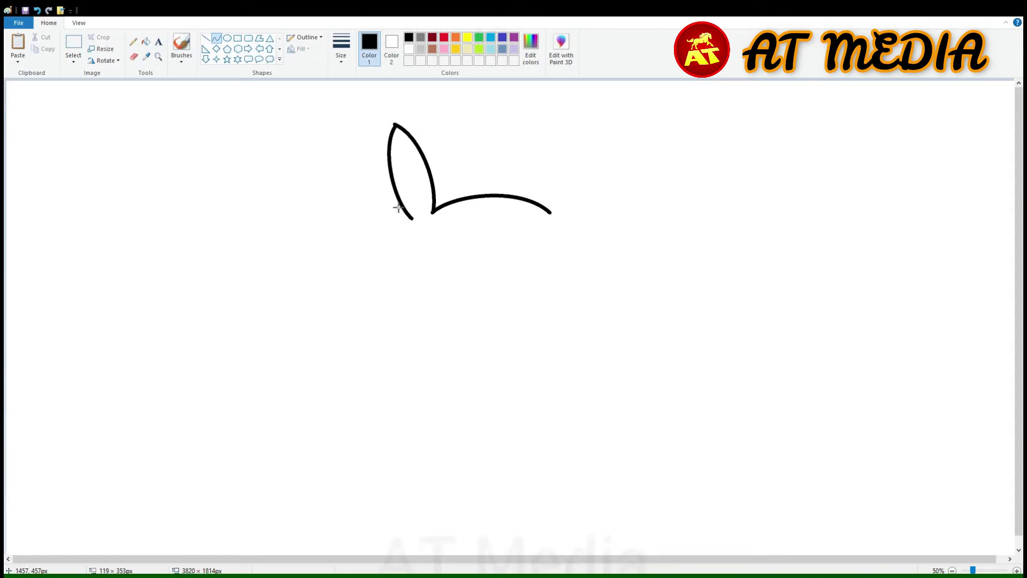
pyautogui.moveTo(398, 207); pyautogui.dragTo(395, 182)
pyautogui.hotkey('ctrl', 'z')
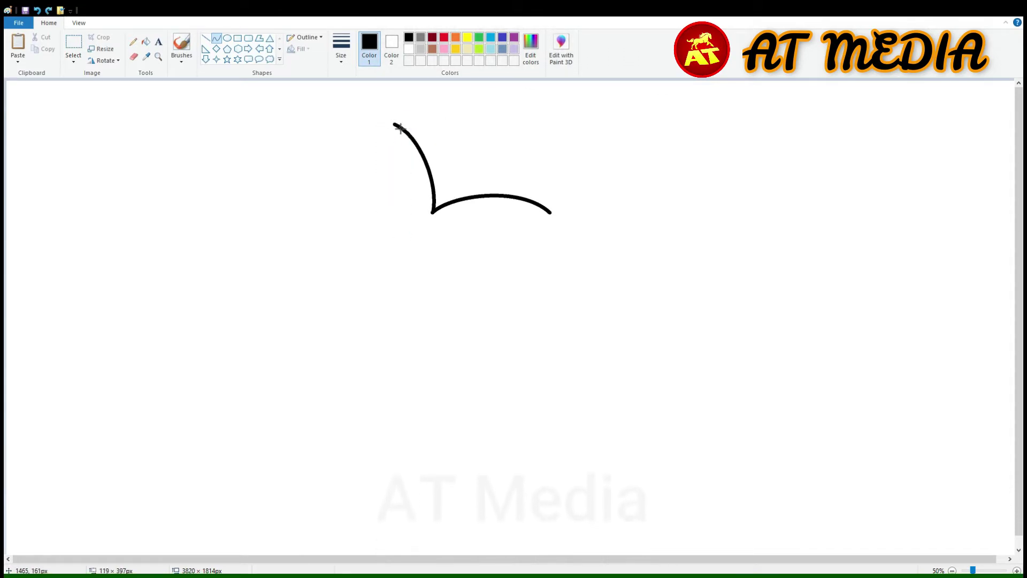
pyautogui.moveTo(394, 125); pyautogui.dragTo(381, 177)
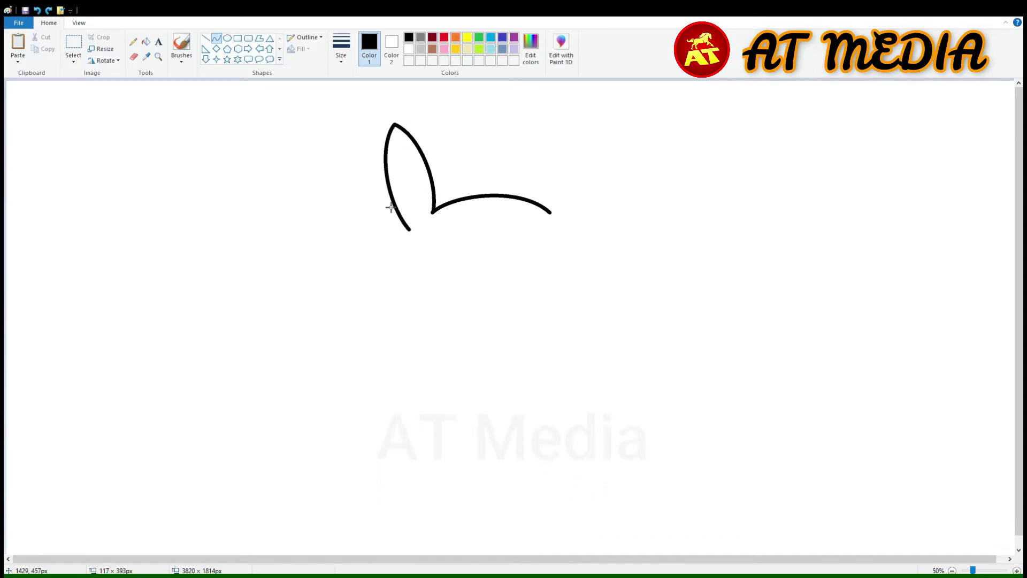
# Draw the right ear as a pointed leaf shape of two black curves extending sideways from the head arc's right end.
pyautogui.moveTo(550, 212); pyautogui.dragTo(658, 196)
pyautogui.moveTo(580, 206); pyautogui.dragTo(622, 178)
pyautogui.moveTo(659, 195); pyautogui.dragTo(651, 195)
pyautogui.hotkey('ctrl', 'z')
pyautogui.moveTo(550, 212)
pyautogui.mouseDown()
pyautogui.moveTo(642, 195)
pyautogui.moveTo(623, 186)
pyautogui.moveTo(605, 237)
pyautogui.moveTo(552, 220)
pyautogui.mouseUp()
pyautogui.moveTo(626, 210); pyautogui.dragTo(576, 224)
pyautogui.click(659, 192)
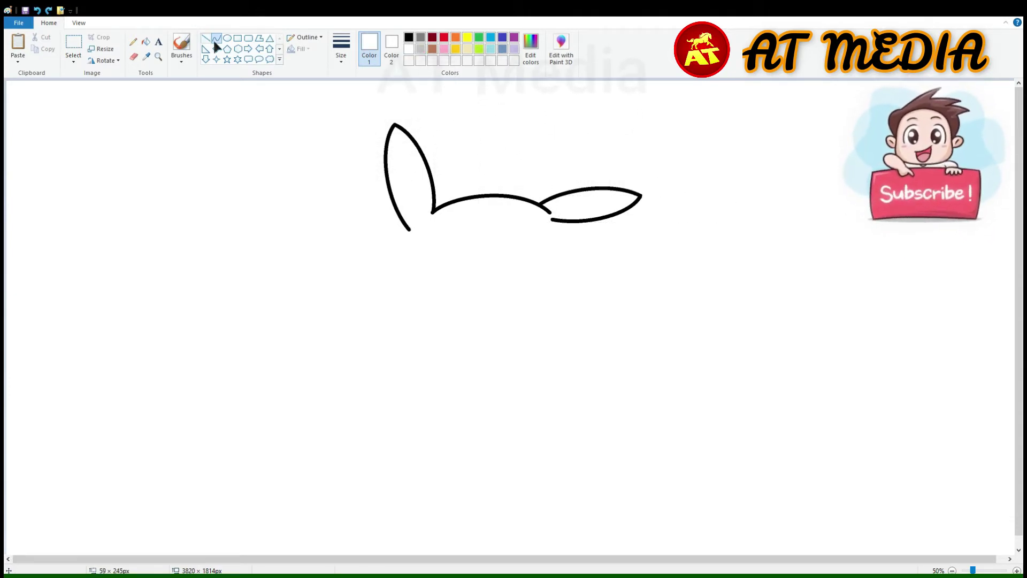
# Fill the stray end of the head arc inside the right ear with white, and stretch the ear slightly longer.
pyautogui.click(146, 42)
pyautogui.click(547, 211)
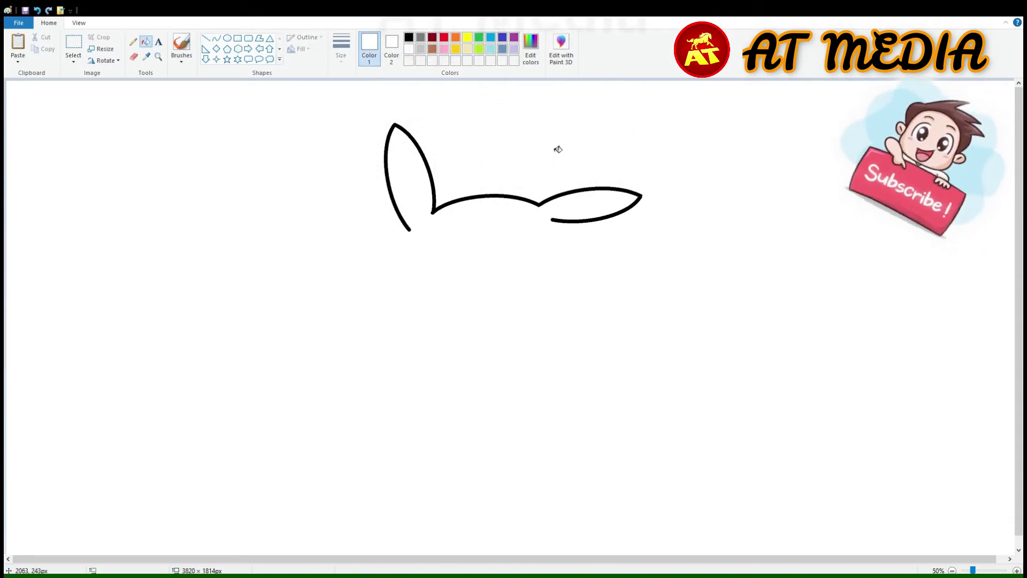
pyautogui.moveTo(540, 139); pyautogui.dragTo(539, 134)
pyautogui.moveTo(700, 134); pyautogui.dragTo(718, 125)
pyautogui.moveTo(650, 231); pyautogui.dragTo(650, 236)
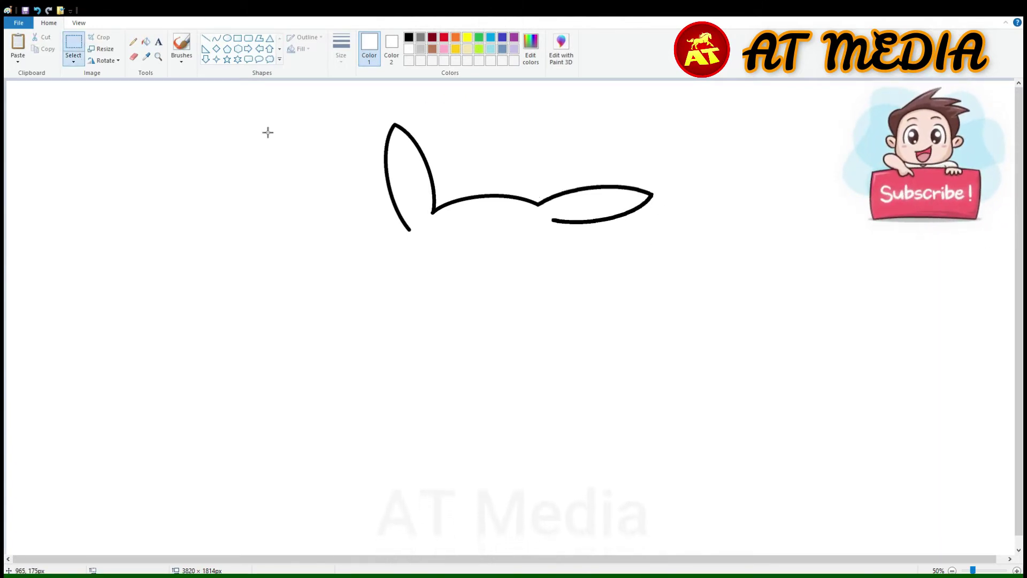
# Draw a curved black marking line across the left ear's tip and clean up its outer end with a white line.
pyautogui.click(217, 38)
pyautogui.click(409, 37)
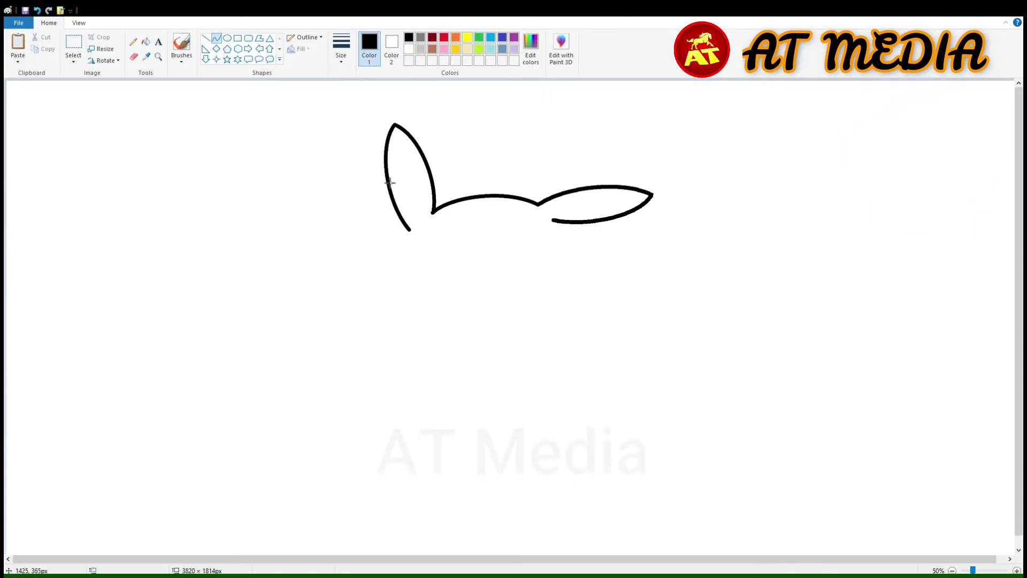
pyautogui.moveTo(387, 173)
pyautogui.mouseDown()
pyautogui.moveTo(420, 146)
pyautogui.moveTo(374, 197)
pyautogui.moveTo(370, 114)
pyautogui.mouseUp()
pyautogui.click(206, 38)
pyautogui.click(409, 48)
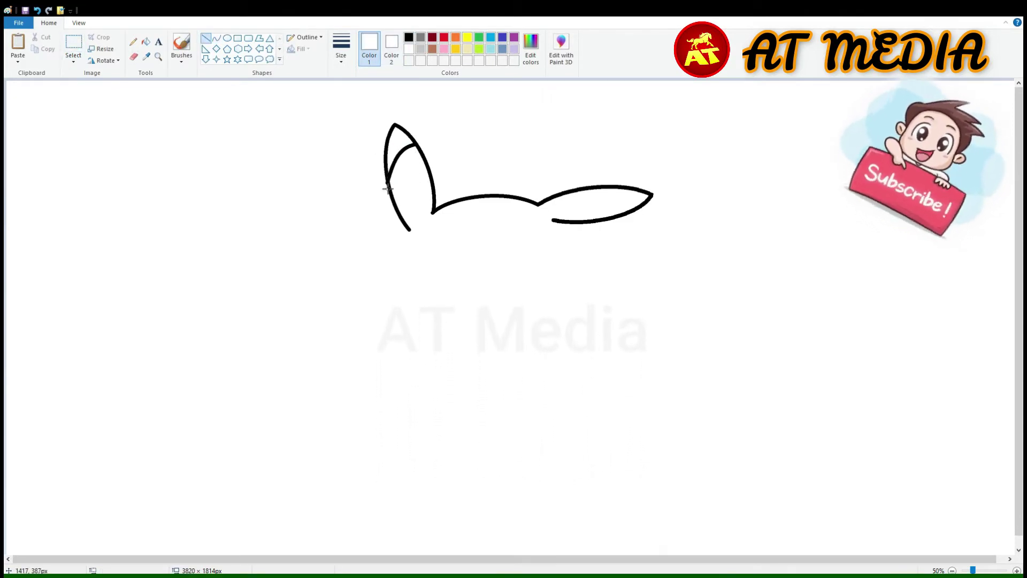
pyautogui.moveTo(387, 201); pyautogui.dragTo(383, 168)
pyautogui.click(390, 204)
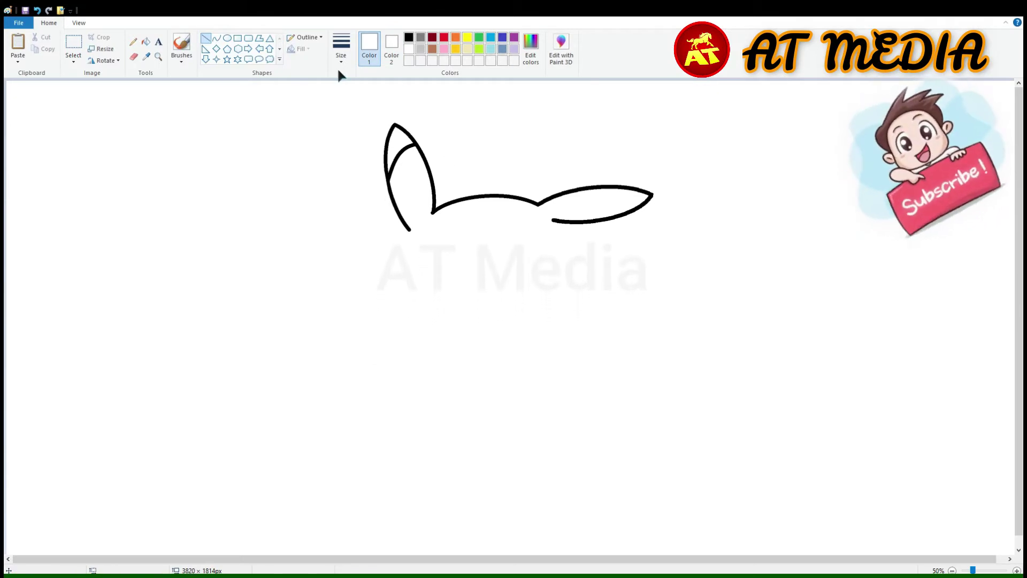
# Select the whole left ear in a rectangle, stretch it slightly taller and realign it with the head arc.
pyautogui.click(73, 44)
pyautogui.moveTo(358, 105); pyautogui.dragTo(436, 274)
pyautogui.moveTo(396, 105); pyautogui.dragTo(397, 84)
pyautogui.moveTo(419, 167); pyautogui.dragTo(421, 175)
pyautogui.click(474, 126)
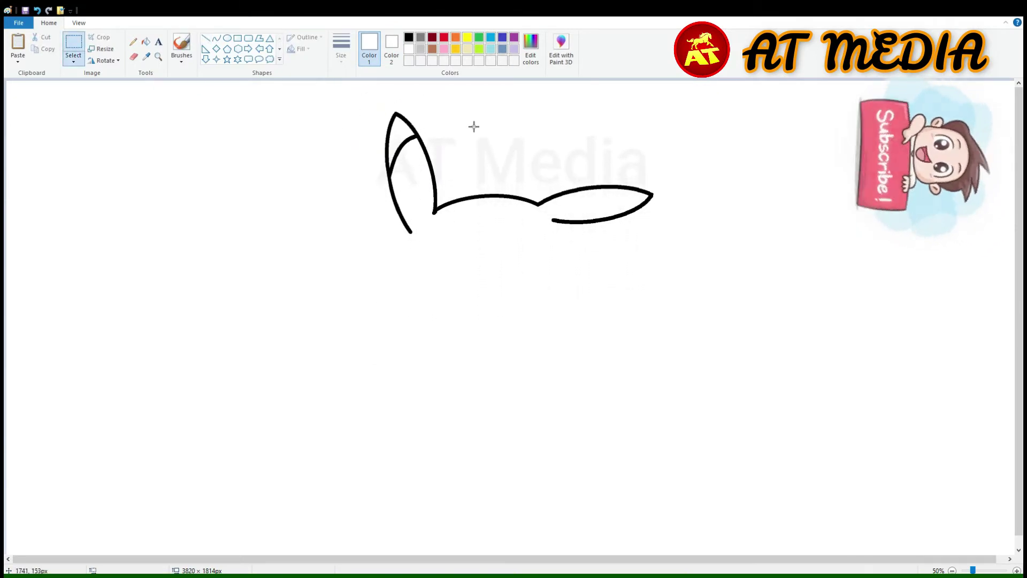
# Trim the stub at the left ear's base in white, and draw a curved black marking line across the right ear's tip.
pyautogui.click(205, 38)
pyautogui.click(216, 38)
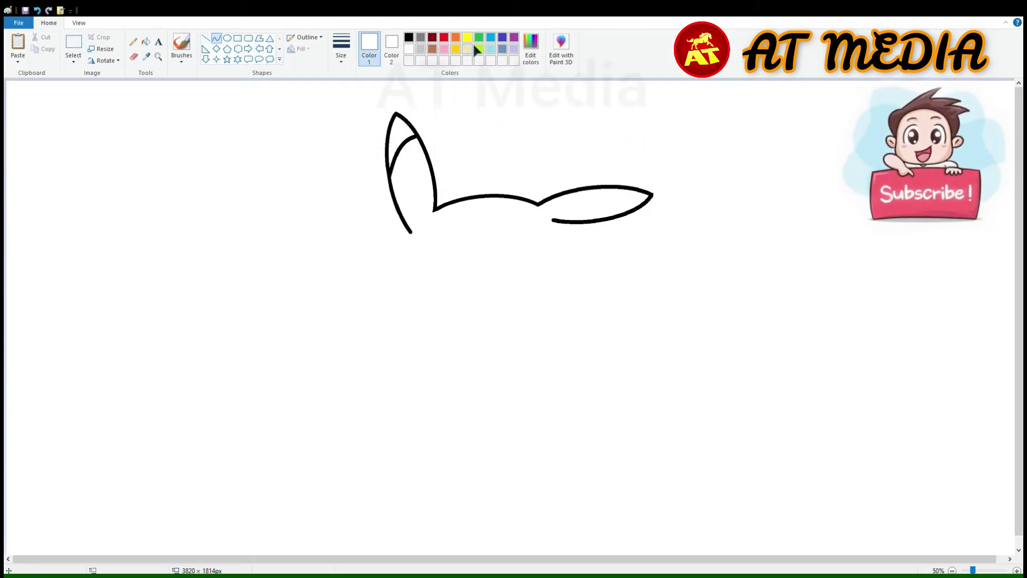
pyautogui.moveTo(620, 188); pyautogui.dragTo(600, 219)
pyautogui.moveTo(611, 206); pyautogui.dragTo(621, 204)
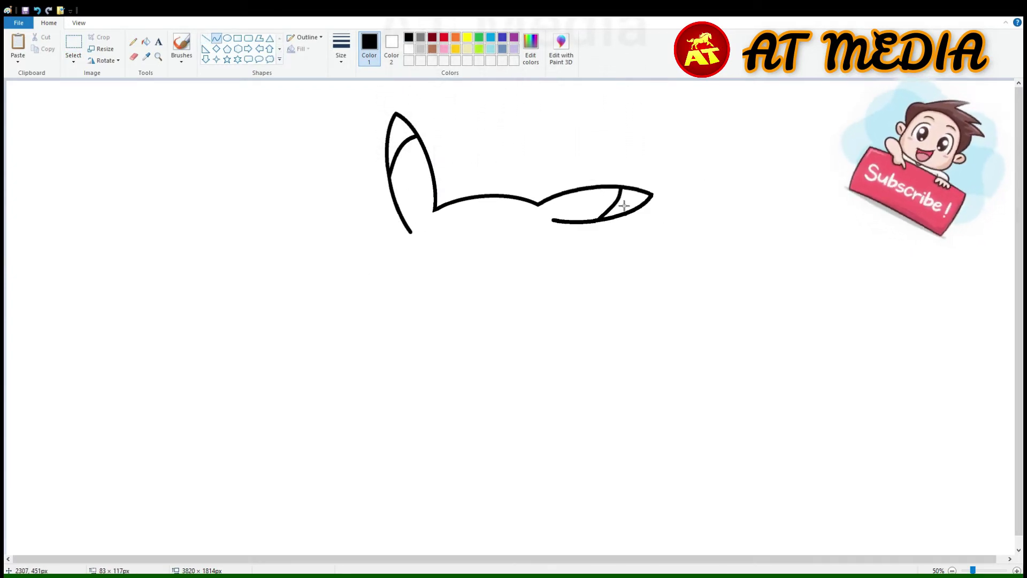
pyautogui.click(722, 213)
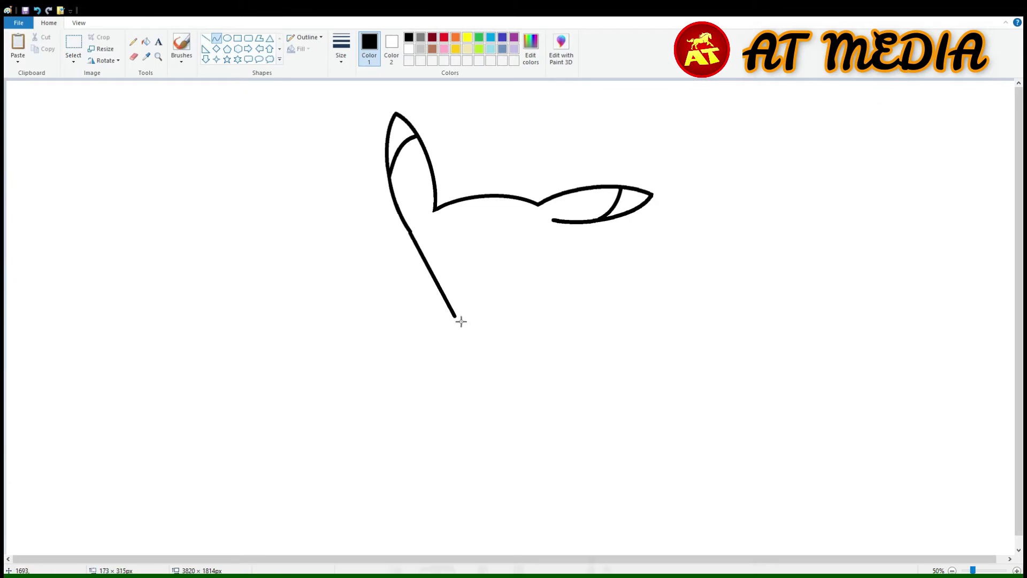
pyautogui.moveTo(467, 346); pyautogui.dragTo(462, 367)
pyautogui.click(349, 277)
pyautogui.click(387, 382)
pyautogui.hotkey('ctrl', 'z')
# Draw the left side of the face as an outward-bulging curve about 561 px tall, running down from the left ear's base.
pyautogui.moveTo(412, 234); pyautogui.dragTo(392, 367)
pyautogui.moveTo(413, 299); pyautogui.dragTo(429, 300)
pyautogui.moveTo(401, 312); pyautogui.dragTo(390, 305)
pyautogui.moveTo(388, 365); pyautogui.dragTo(391, 379)
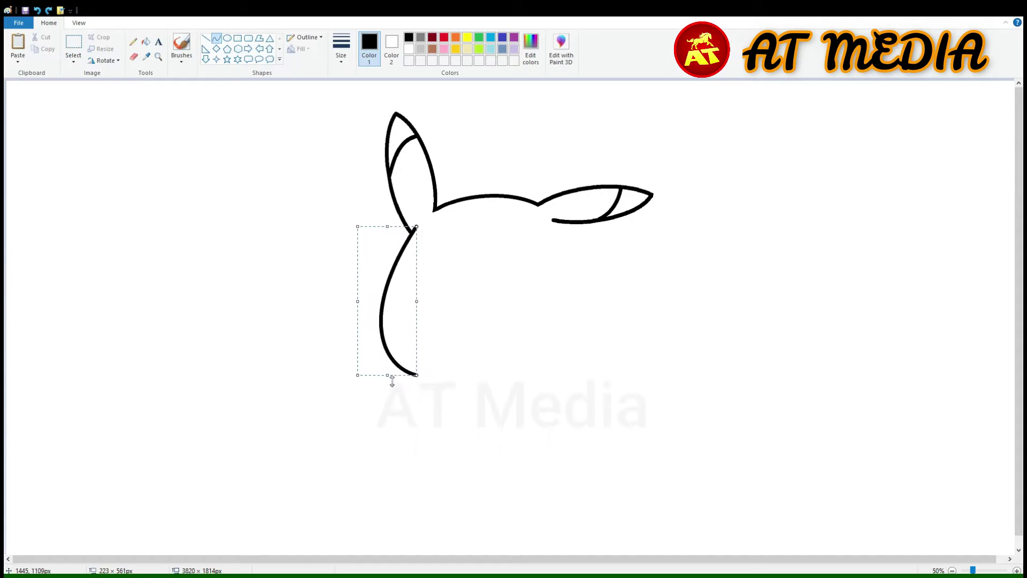
pyautogui.click(499, 292)
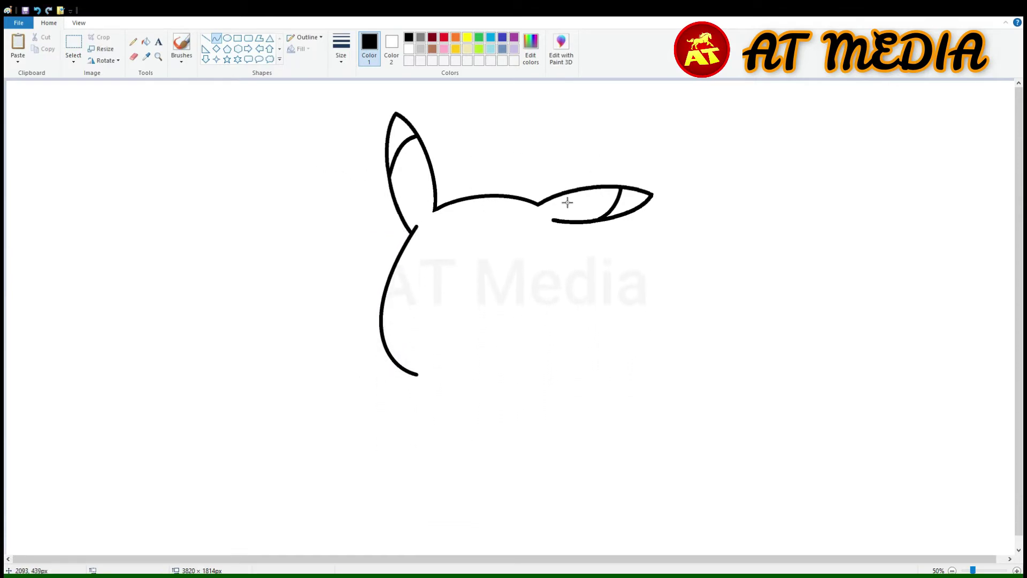
pyautogui.moveTo(566, 232); pyautogui.dragTo(550, 372)
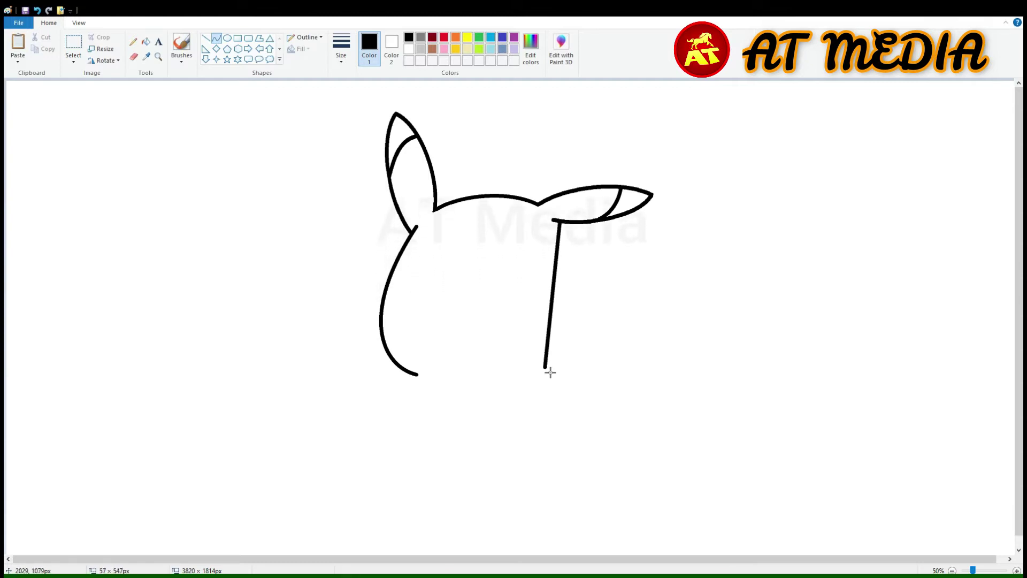
pyautogui.moveTo(559, 305); pyautogui.dragTo(594, 373)
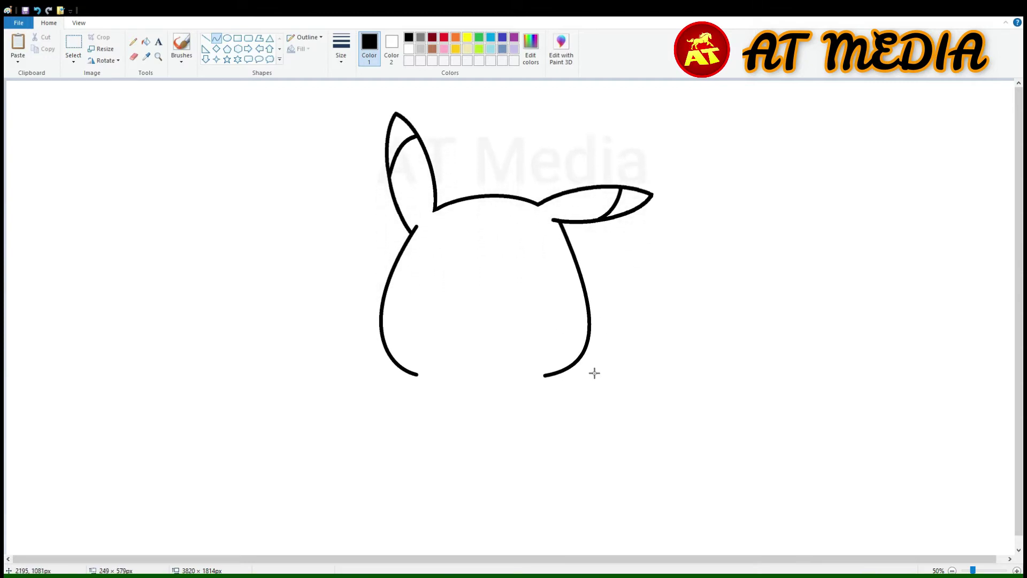
pyautogui.moveTo(580, 224); pyautogui.dragTo(580, 234)
pyautogui.moveTo(593, 279); pyautogui.dragTo(590, 272)
pyautogui.moveTo(574, 374); pyautogui.dragTo(580, 382)
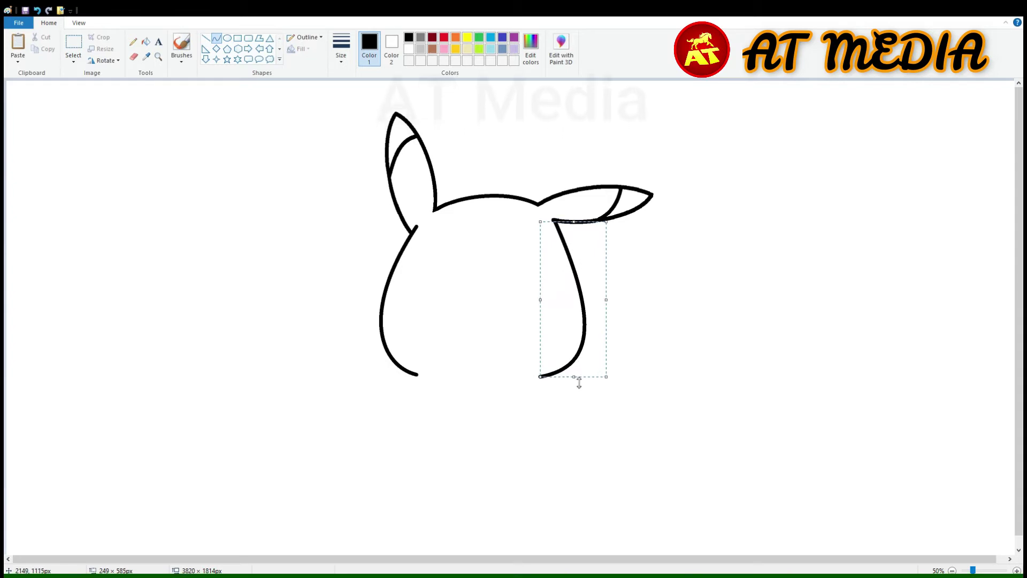
pyautogui.hotkey('ctrl', 'z')
# Draw the right side of the face as a bulging curve, and the raised arm's upper edge from the cheek with a thinner line.
pyautogui.moveTo(558, 223)
pyautogui.mouseDown()
pyautogui.moveTo(568, 365)
pyautogui.moveTo(558, 381)
pyautogui.mouseUp()
pyautogui.moveTo(578, 326)
pyautogui.mouseDown()
pyautogui.moveTo(608, 303)
pyautogui.moveTo(597, 363)
pyautogui.mouseUp()
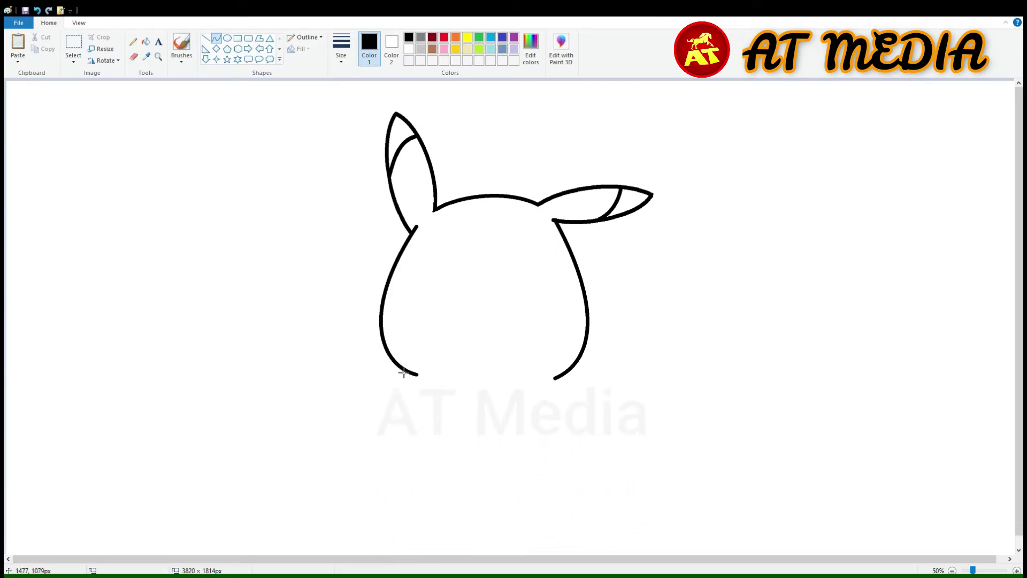
pyautogui.moveTo(581, 354); pyautogui.dragTo(618, 332)
pyautogui.click(341, 49)
pyautogui.click(368, 142)
pyautogui.hotkey('ctrl', '+')
pyautogui.hotkey('ctrl', '+')
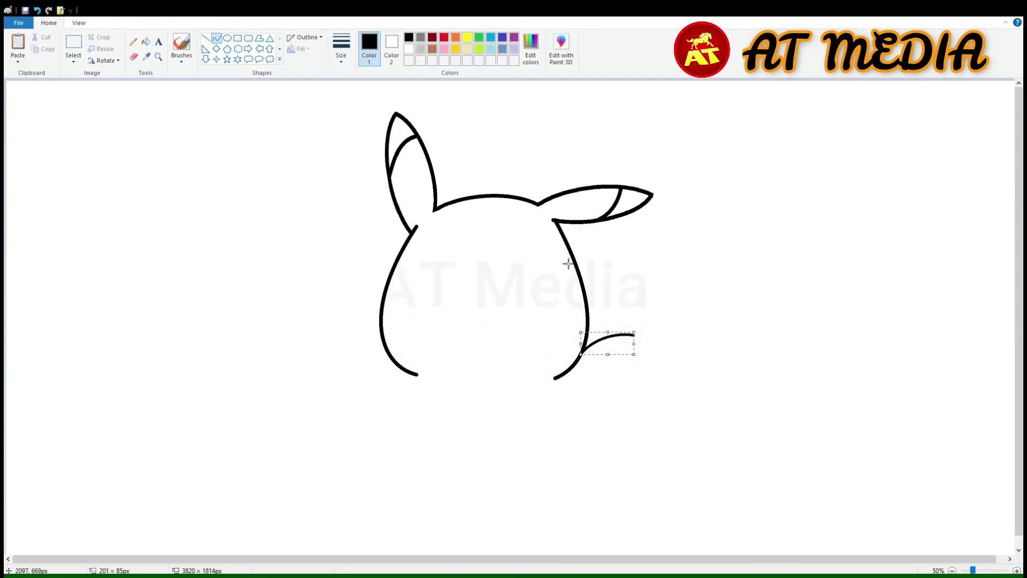
pyautogui.moveTo(575, 422); pyautogui.dragTo(648, 353)
pyautogui.moveTo(620, 388)
pyautogui.mouseDown()
pyautogui.moveTo(616, 417)
pyautogui.moveTo(634, 394)
pyautogui.mouseUp()
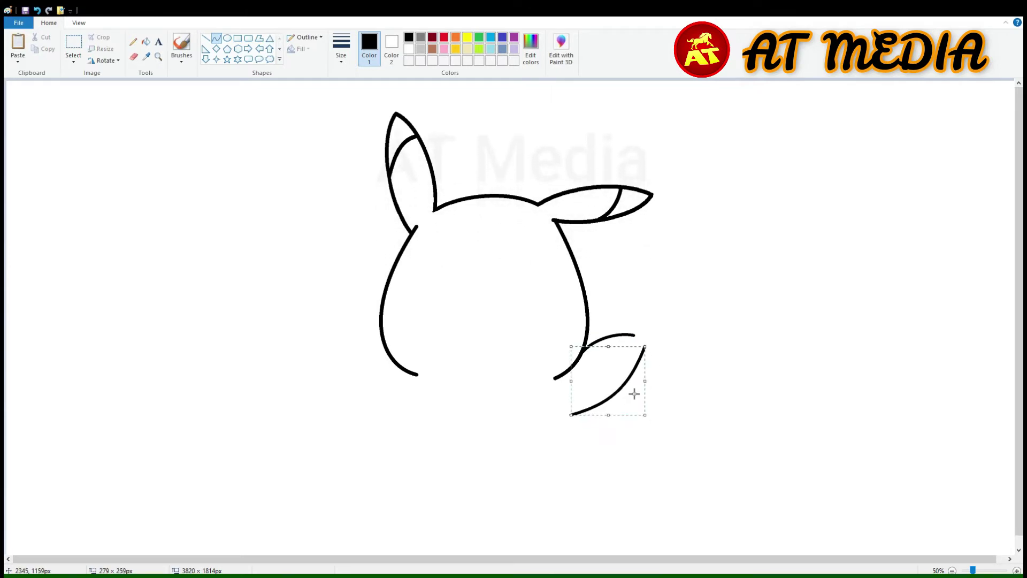
pyautogui.moveTo(645, 346); pyautogui.dragTo(648, 352)
pyautogui.moveTo(572, 415); pyautogui.dragTo(629, 399)
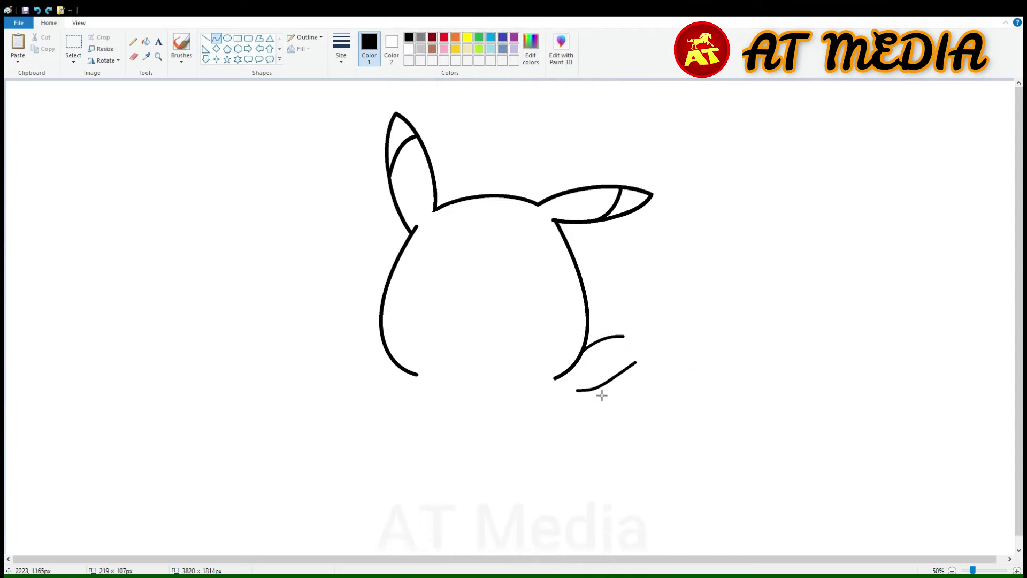
# Draw the arm's lower edge as a curve about 269 × 209 px, and the body's right side as an S-curve about 463 px tall.
pyautogui.moveTo(620, 381); pyautogui.dragTo(566, 409)
pyautogui.moveTo(636, 362); pyautogui.dragTo(636, 353)
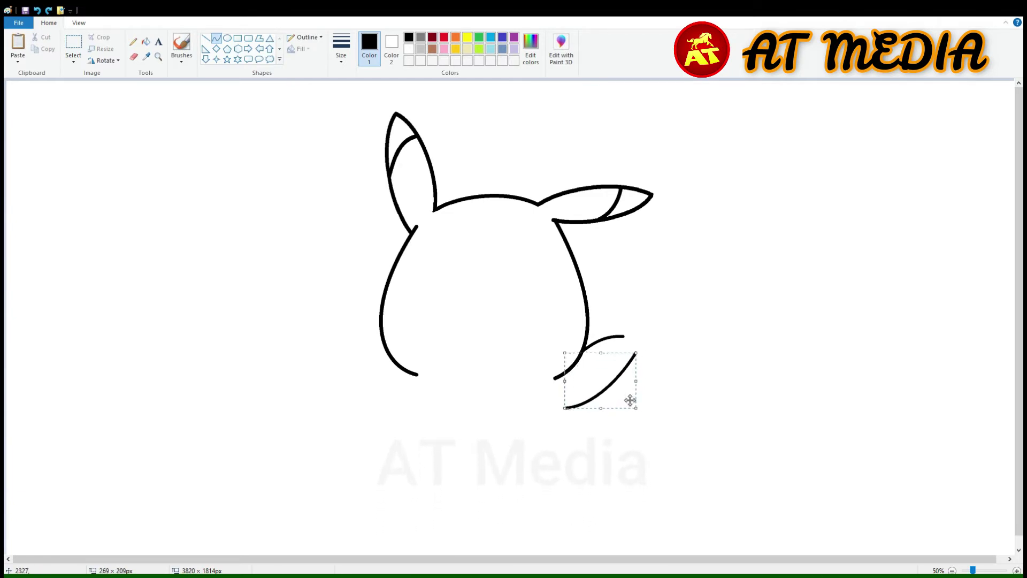
pyautogui.moveTo(618, 407); pyautogui.dragTo(619, 404)
pyautogui.click(681, 336)
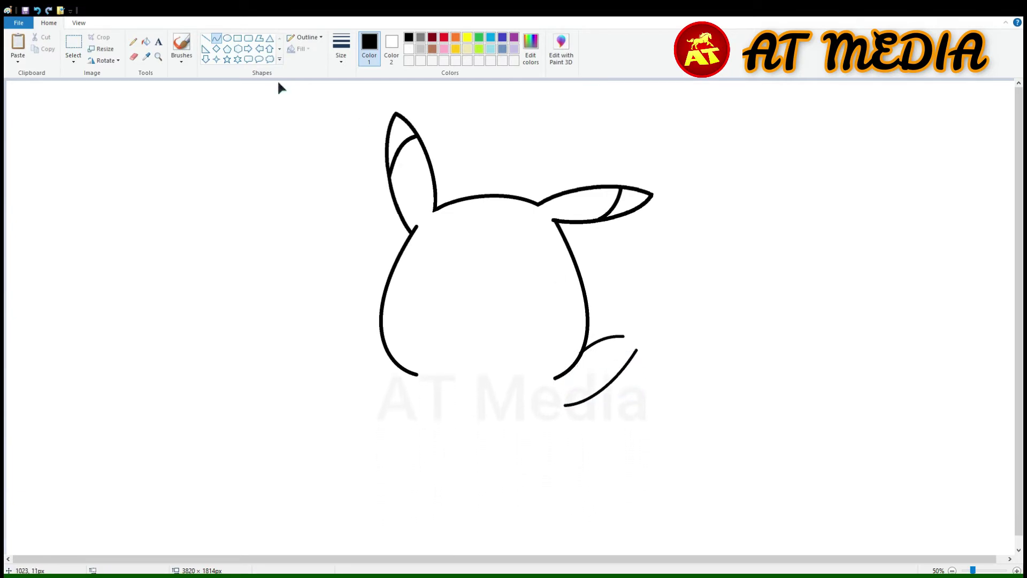
pyautogui.moveTo(570, 406); pyautogui.dragTo(595, 532)
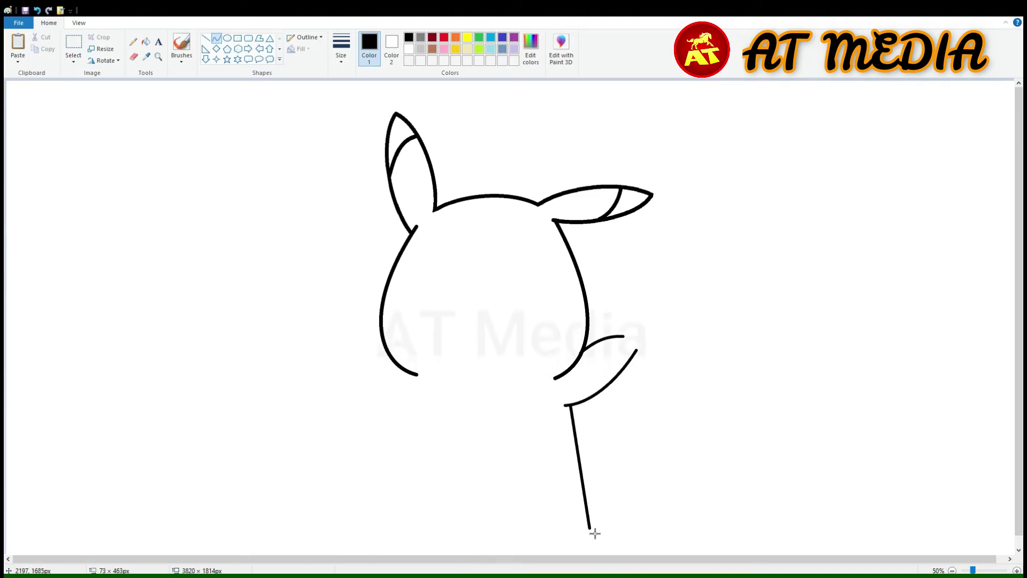
pyautogui.moveTo(577, 451); pyautogui.dragTo(614, 471)
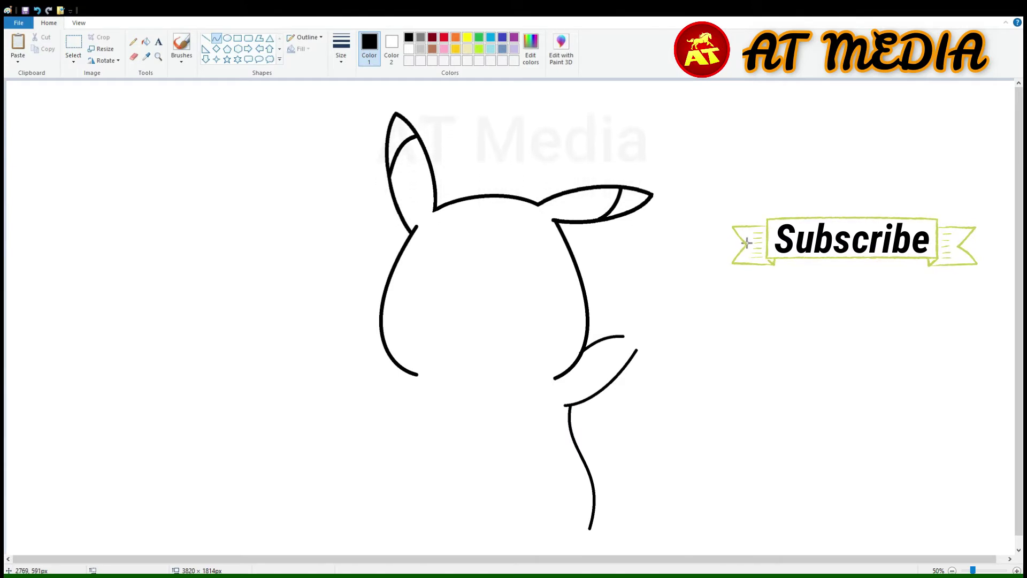
# Try to lengthen the right ear outward by stretching a free-form selection of it.
pyautogui.click(74, 60)
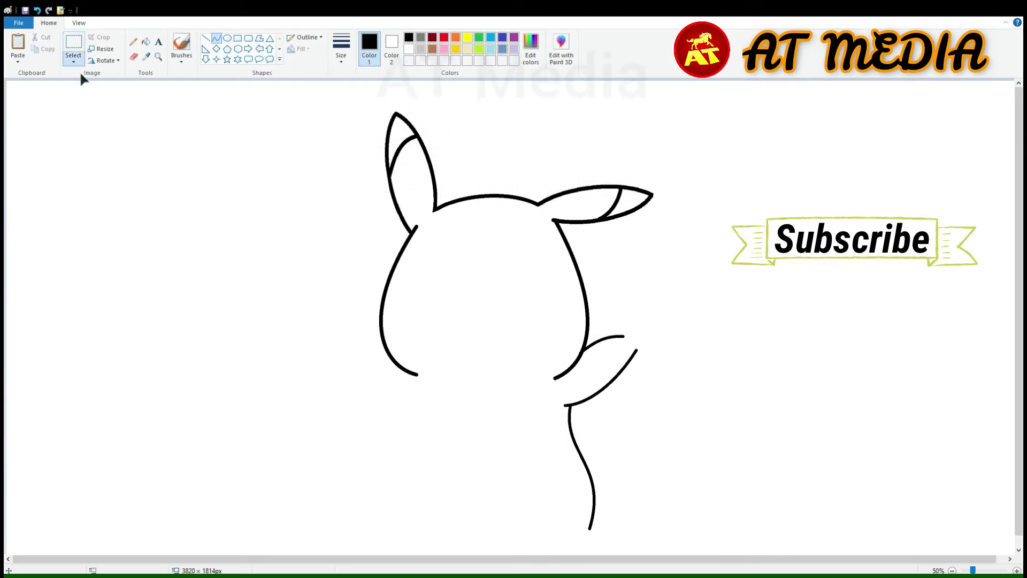
pyautogui.click(92, 101)
pyautogui.moveTo(541, 211)
pyautogui.mouseDown()
pyautogui.moveTo(550, 177)
pyautogui.moveTo(534, 207)
pyautogui.mouseUp()
pyautogui.moveTo(700, 197); pyautogui.dragTo(717, 197)
pyautogui.moveTo(633, 144); pyautogui.dragTo(633, 135)
pyautogui.moveTo(721, 194); pyautogui.dragTo(737, 195)
pyautogui.moveTo(678, 215); pyautogui.dragTo(669, 217)
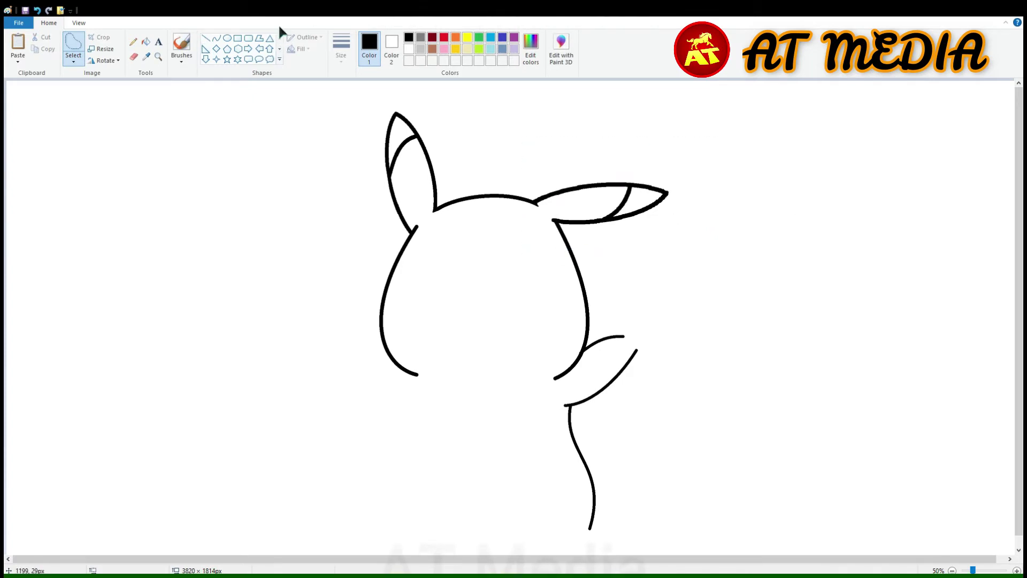
pyautogui.scroll(-1, 569, 394)
pyautogui.click(216, 38)
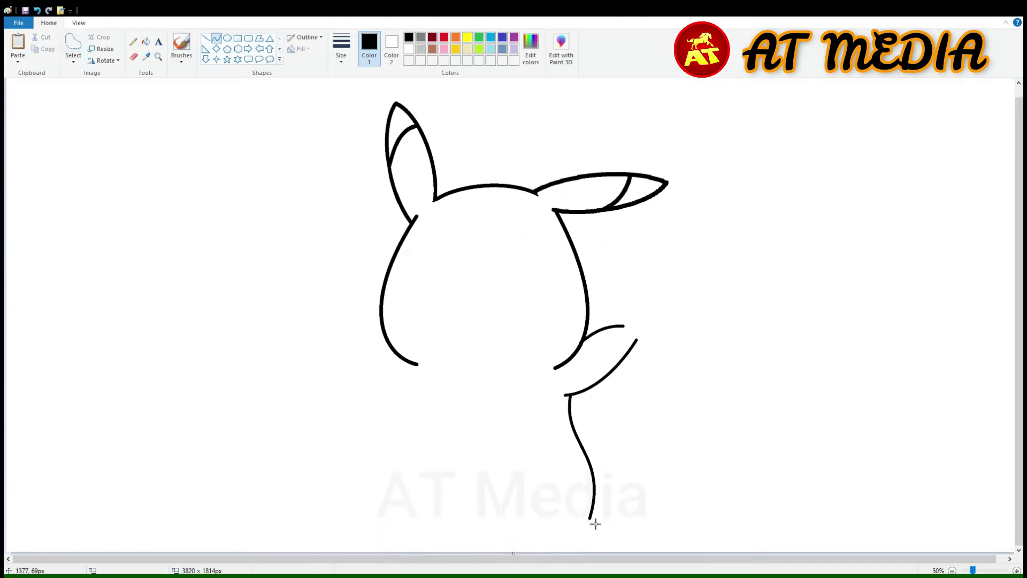
pyautogui.moveTo(590, 518); pyautogui.dragTo(477, 519)
pyautogui.hotkey('ctrl', 'z')
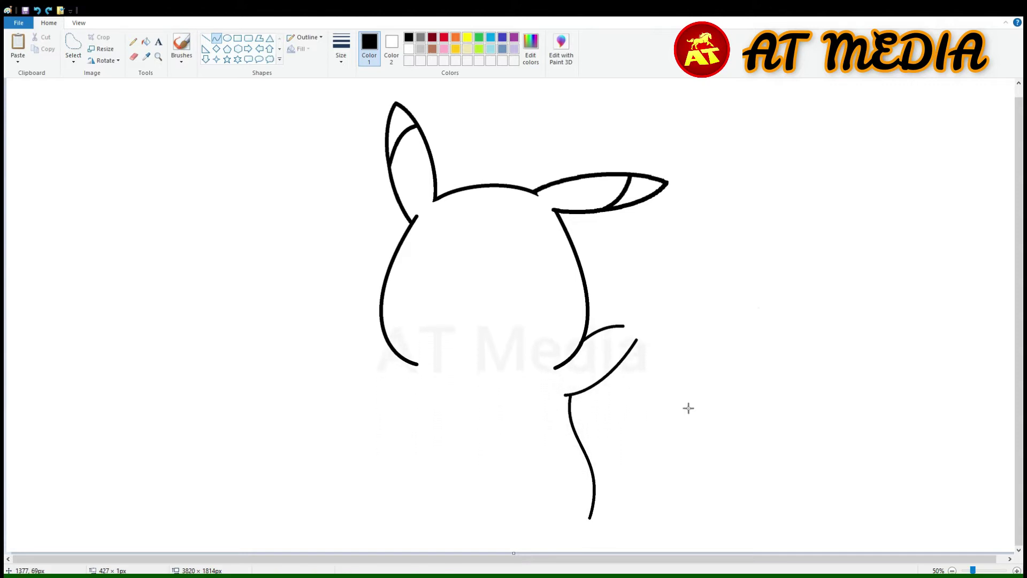
pyautogui.moveTo(594, 523); pyautogui.dragTo(461, 525)
pyautogui.moveTo(582, 525); pyautogui.dragTo(582, 551)
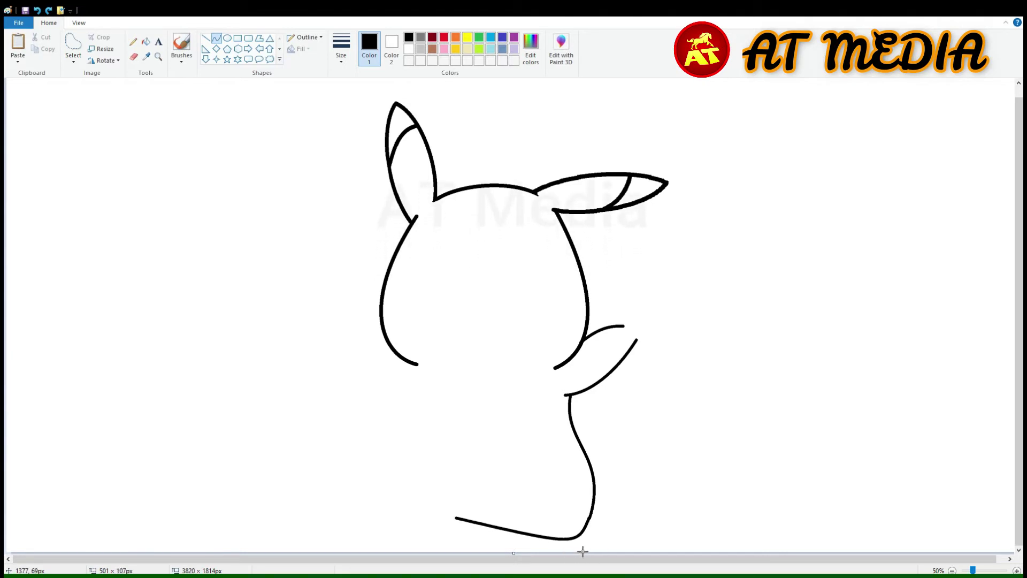
pyautogui.moveTo(495, 523); pyautogui.dragTo(497, 501)
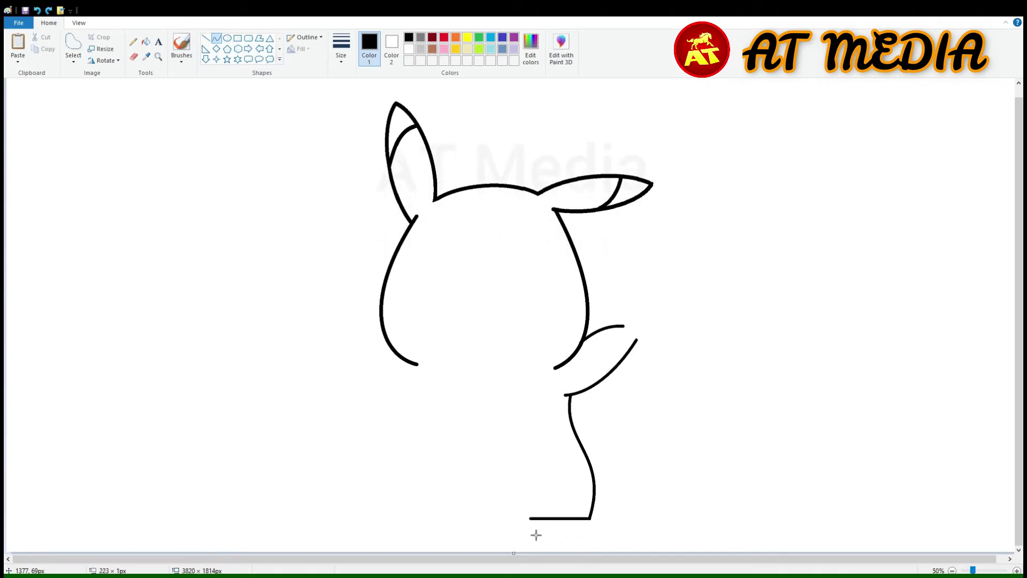
# Draw the body's bottom edge as two joined shallow curves running leftward from the lower end of the body's right side.
pyautogui.moveTo(534, 533)
pyautogui.mouseDown()
pyautogui.moveTo(591, 534)
pyautogui.moveTo(551, 539)
pyautogui.moveTo(579, 517)
pyautogui.moveTo(531, 527)
pyautogui.mouseUp()
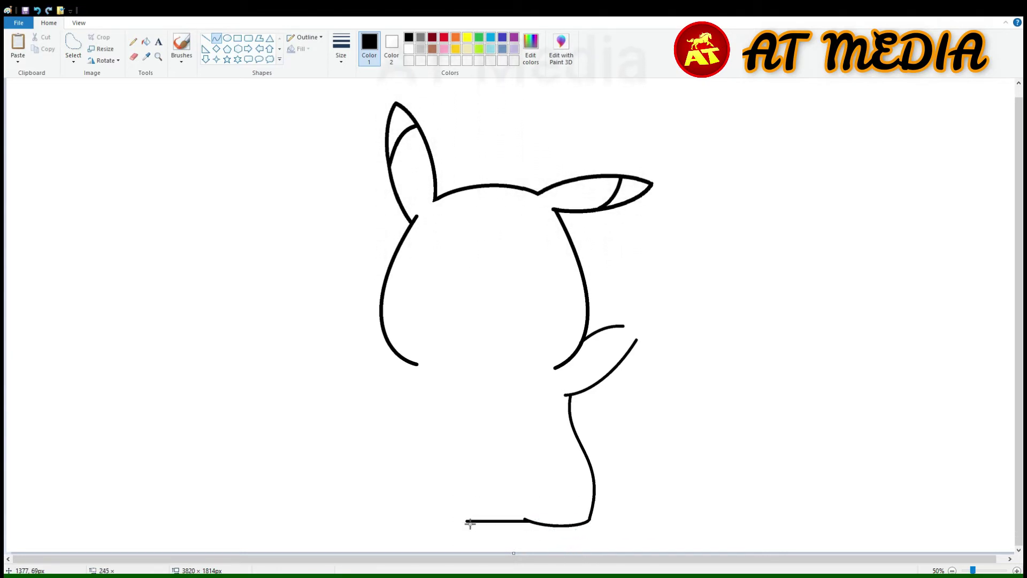
pyautogui.moveTo(469, 524); pyautogui.dragTo(443, 521)
pyautogui.moveTo(520, 522); pyautogui.dragTo(521, 516)
# Copy the right part of the body's bottom edge, flip the copy horizontally and place it at the edge's left end.
pyautogui.click(74, 42)
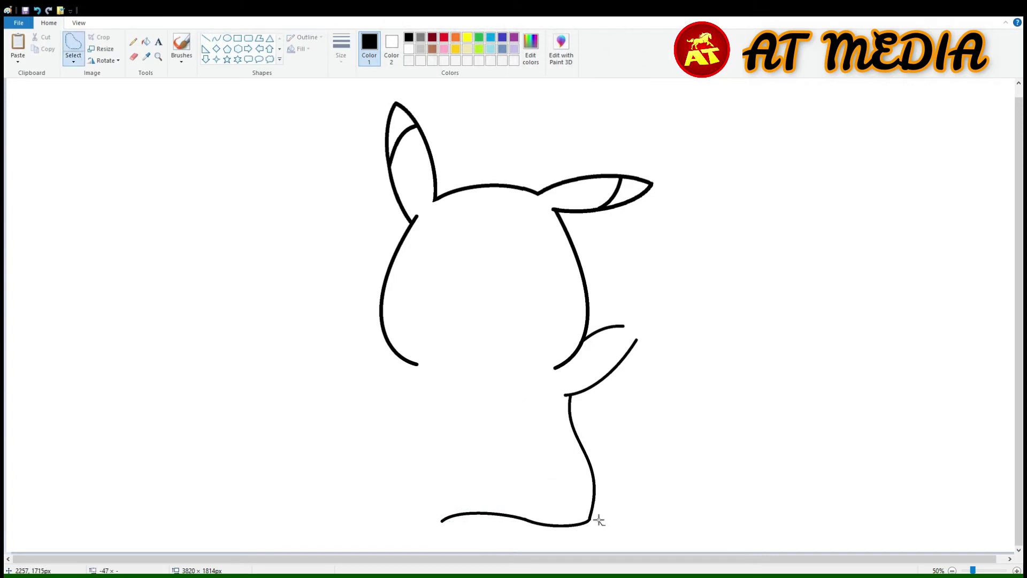
pyautogui.moveTo(600, 519); pyautogui.dragTo(593, 511)
pyautogui.hotkey('ctrl', 'c')
pyautogui.hotkey('ctrl', 'v')
pyautogui.click(112, 60)
pyautogui.click(110, 122)
pyautogui.moveTo(115, 136); pyautogui.dragTo(516, 528)
# Nudge the flipped piece slightly right and up until it joins the body's bottom edge, and release the selection.
pyautogui.press('Right')
pyautogui.press('Right')
pyautogui.press('Right')
pyautogui.press('Right')
pyautogui.press('Right')
pyautogui.press('Right')
pyautogui.press('Right')
pyautogui.press('Up')
pyautogui.press('Up')
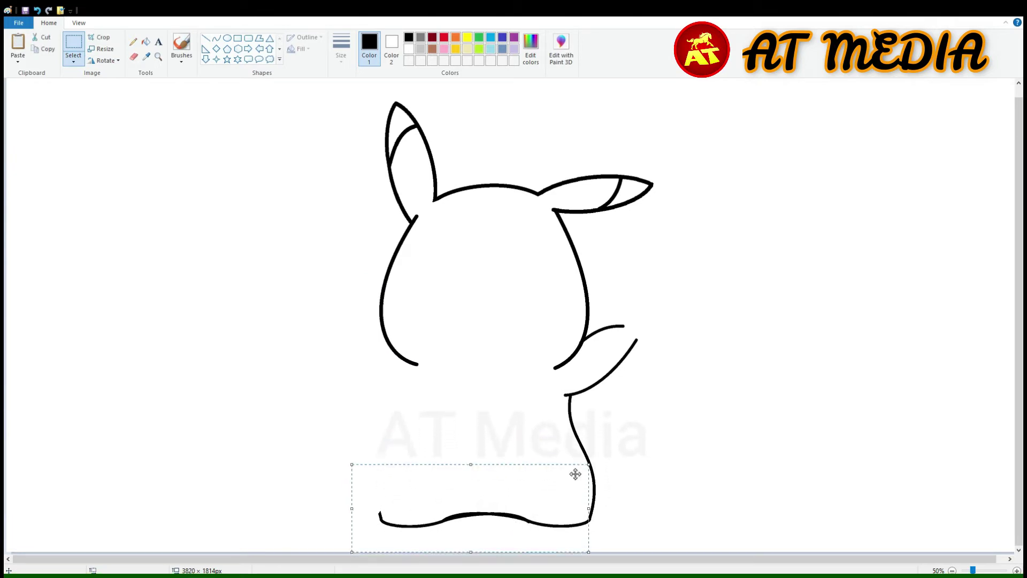
pyautogui.click(471, 230)
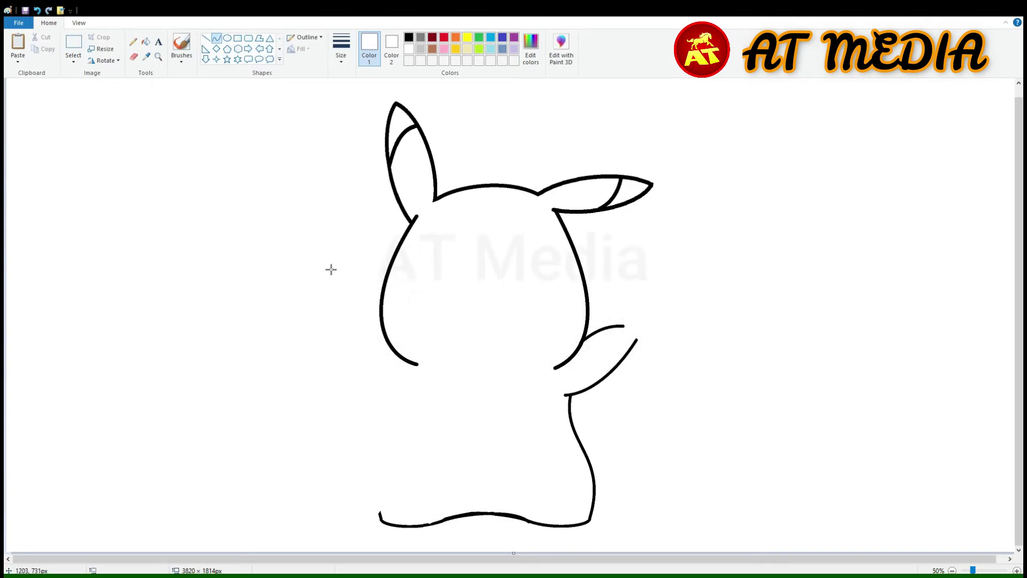
# Copy the right arm and the lower body outline, flip the copy horizontally and place it on the character's left side.
pyautogui.click(74, 43)
pyautogui.moveTo(627, 542); pyautogui.dragTo(421, 371)
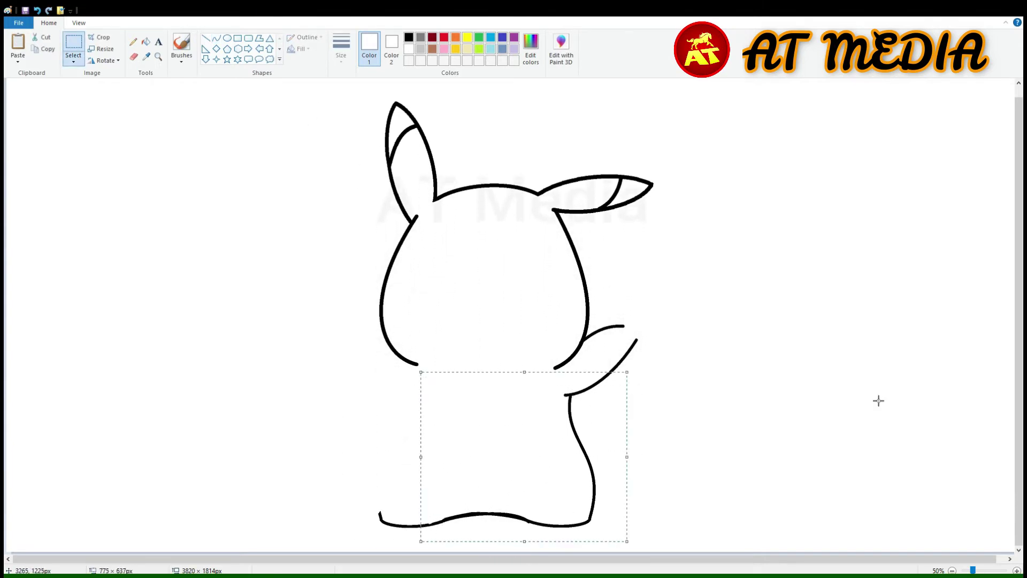
pyautogui.moveTo(645, 308)
pyautogui.mouseDown()
pyautogui.moveTo(509, 397)
pyautogui.moveTo(635, 309)
pyautogui.mouseUp()
pyautogui.hotkey('ctrl', 'c')
pyautogui.hotkey('ctrl', 'v')
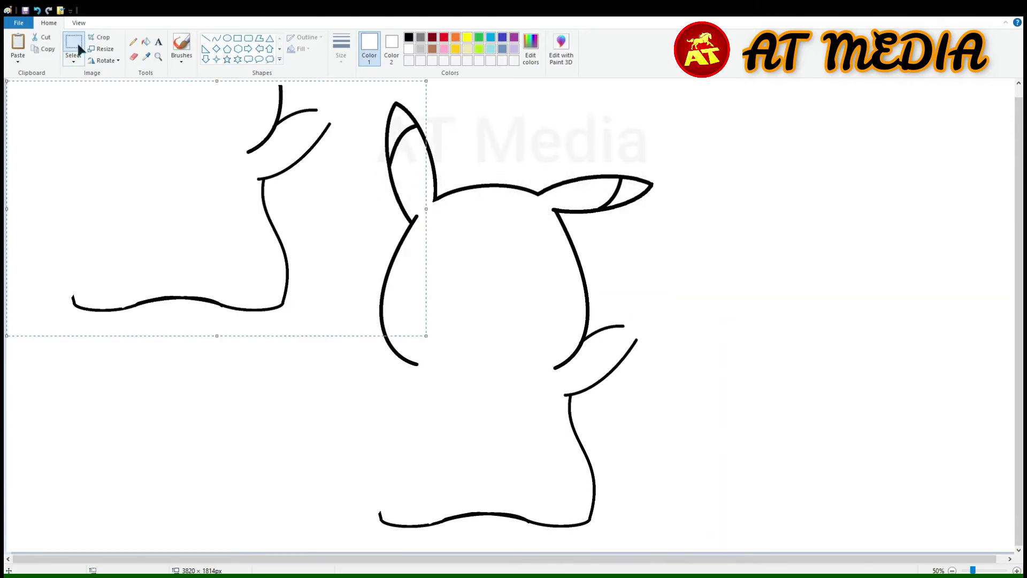
pyautogui.click(105, 61)
pyautogui.click(119, 120)
pyautogui.moveTo(338, 375); pyautogui.dragTo(362, 371)
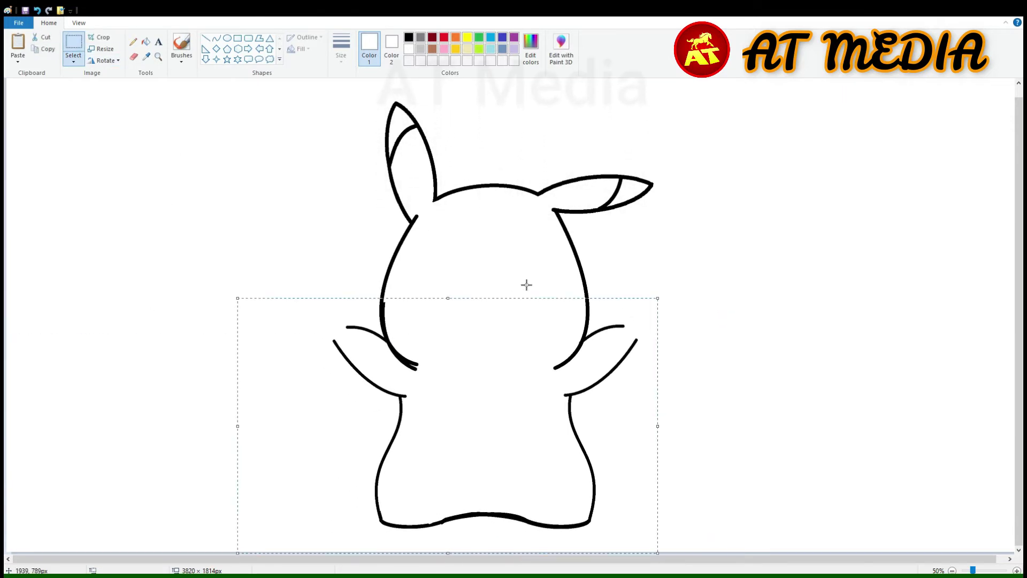
# Fine-tune the mirrored arm and body copy slightly upward so its cheek line meets the left side of the face.
pyautogui.moveTo(527, 285); pyautogui.dragTo(527, 282)
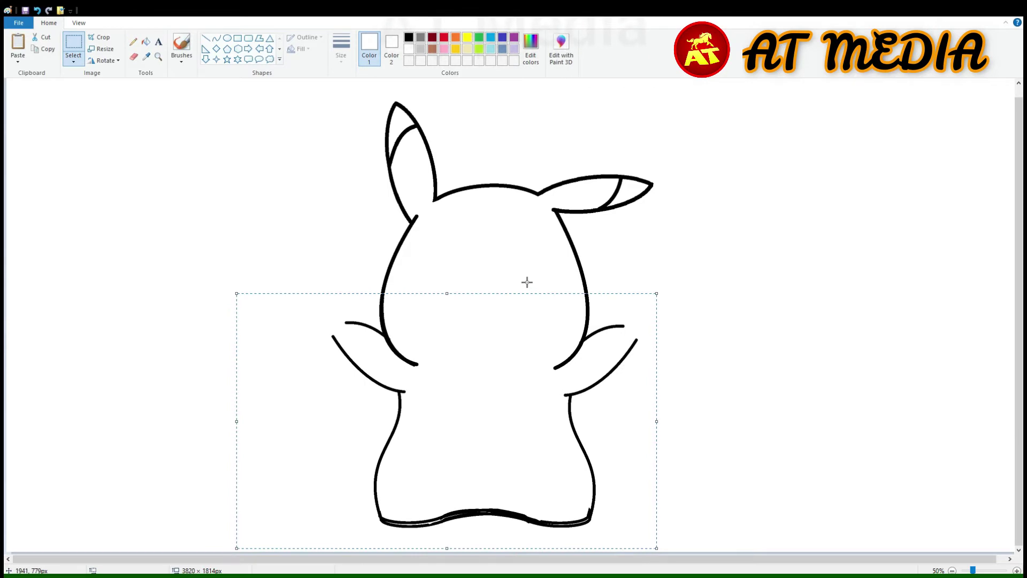
pyautogui.press('Down')
pyautogui.press('Down')
pyautogui.press('Down')
pyautogui.press('Down')
pyautogui.press('Down')
pyautogui.press('Down')
pyautogui.press('Up')
pyautogui.press('Up')
pyautogui.press('Up')
pyautogui.press('Up')
pyautogui.press('Up')
pyautogui.press('Up')
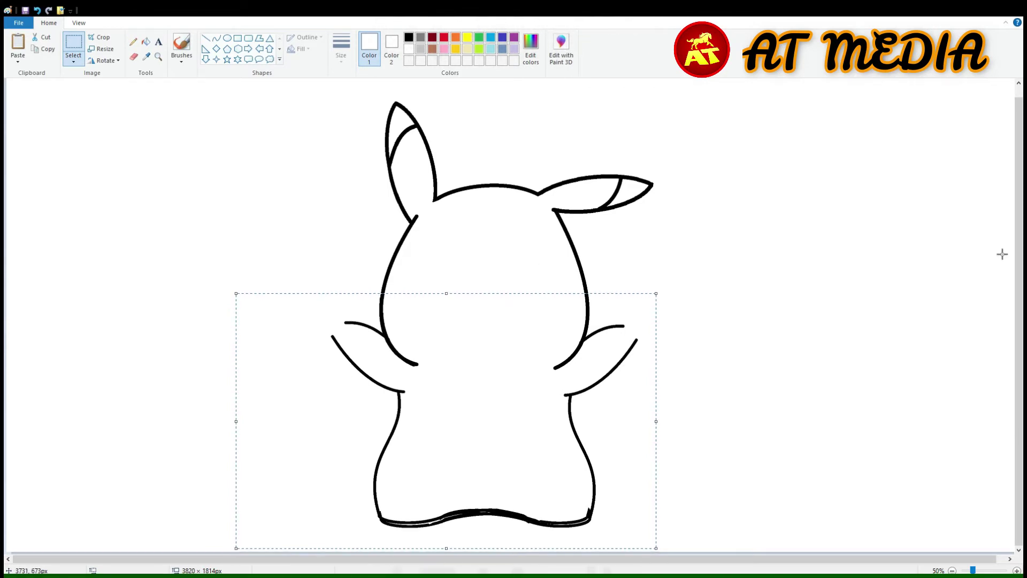
pyautogui.press('Right')
pyautogui.press('Right')
pyautogui.press('Left')
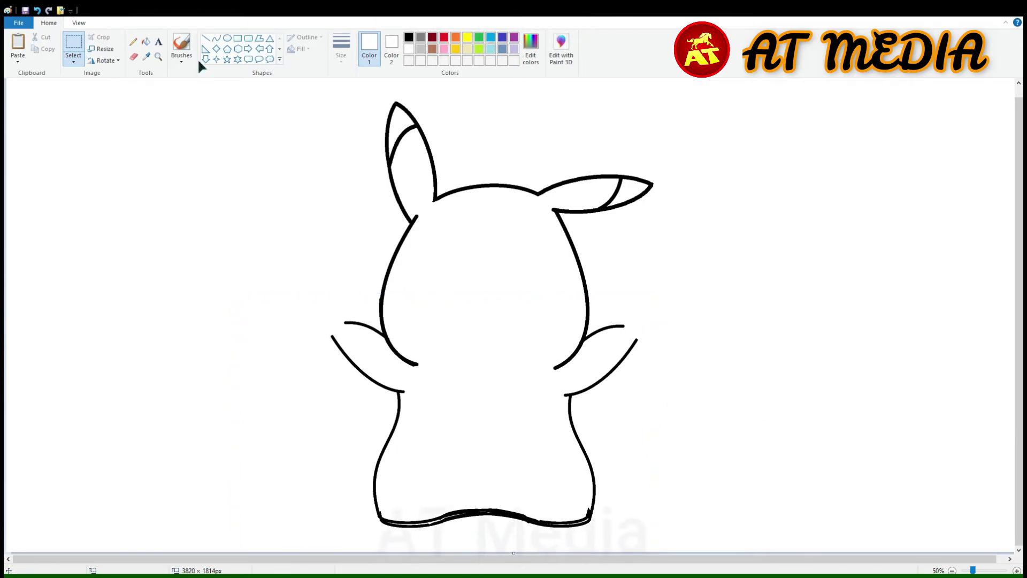
# Enlarge the eraser and erase the doubled line under the left part of the body's bottom edge.
pyautogui.click(132, 60)
pyautogui.click(1016, 571)
pyautogui.click(1016, 571)
pyautogui.moveTo(208, 559); pyautogui.dragTo(473, 560)
pyautogui.scroll(-10, 472, 474)
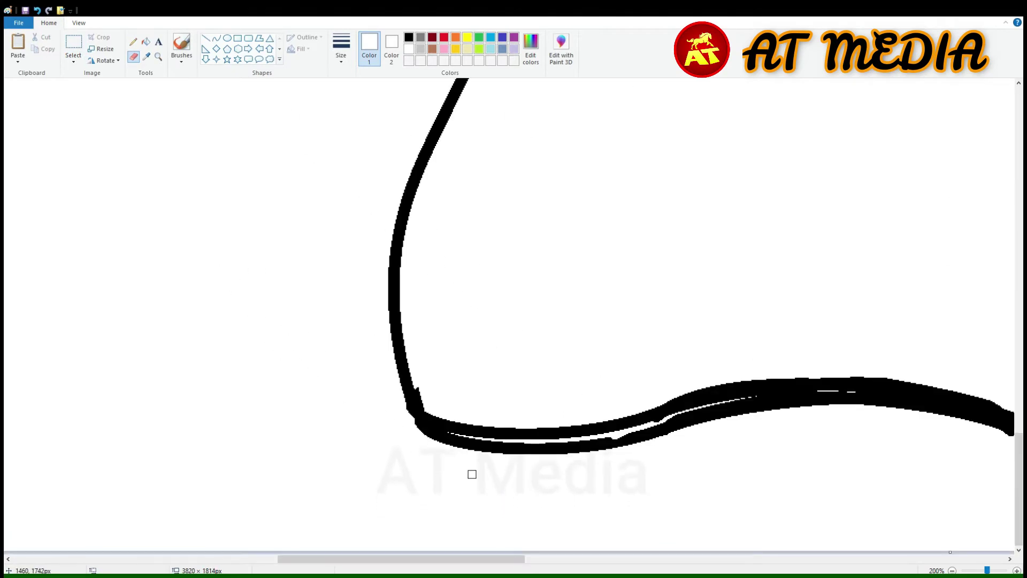
pyautogui.press('ctrl+KP_Add')
pyautogui.press('ctrl+KP_Add')
pyautogui.press('ctrl+KP_Add')
pyautogui.press('ctrl+KP_Add')
pyautogui.press('ctrl+KP_Add')
pyautogui.press('ctrl+KP_Add')
pyautogui.press('ctrl+KP_Add')
pyautogui.press('ctrl+KP_Add')
pyautogui.press('ctrl+KP_Add')
pyautogui.press('ctrl+KP_Add')
pyautogui.press('ctrl+KP_Add')
pyautogui.press('ctrl+KP_Add')
pyautogui.press('ctrl+KP_Add')
pyautogui.press('ctrl+KP_Add')
pyautogui.press('ctrl+KP_Add')
pyautogui.press('ctrl+KP_Add')
pyautogui.press('ctrl+KP_Add')
pyautogui.press('ctrl+KP_Add')
pyautogui.press('ctrl+KP_Add')
pyautogui.press('ctrl+KP_Add')
pyautogui.moveTo(434, 452)
pyautogui.mouseDown()
pyautogui.moveTo(412, 445)
pyautogui.moveTo(482, 463)
pyautogui.moveTo(619, 451)
pyautogui.mouseUp()
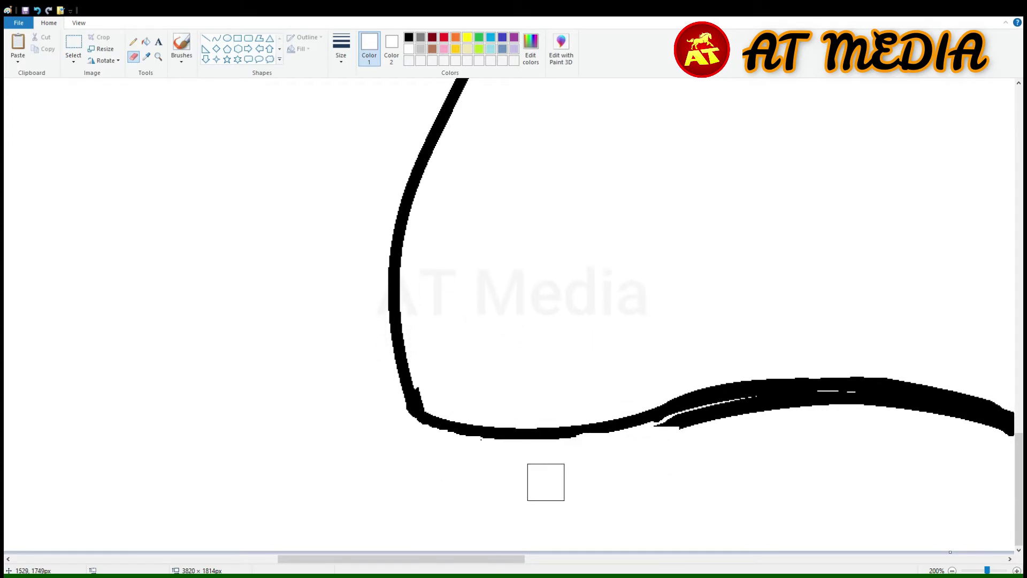
# Erase the doubled line under the middle and right of the body's bottom edge and clean up its corners.
pyautogui.hscroll(5, 383, 447)
pyautogui.moveTo(383, 446)
pyautogui.mouseDown()
pyautogui.moveTo(563, 410)
pyautogui.moveTo(449, 428)
pyautogui.moveTo(552, 403)
pyautogui.mouseUp()
pyautogui.hotkey('ctrl', 'z')
pyautogui.moveTo(403, 440)
pyautogui.mouseDown()
pyautogui.moveTo(447, 419)
pyautogui.moveTo(610, 416)
pyautogui.mouseUp()
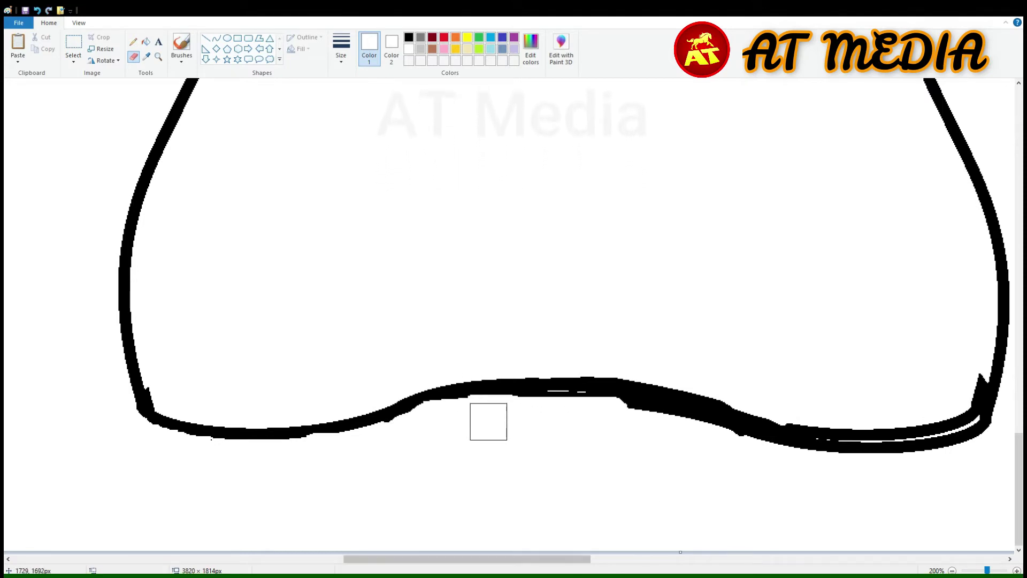
pyautogui.moveTo(488, 419)
pyautogui.mouseDown()
pyautogui.moveTo(553, 408)
pyautogui.moveTo(638, 420)
pyautogui.mouseUp()
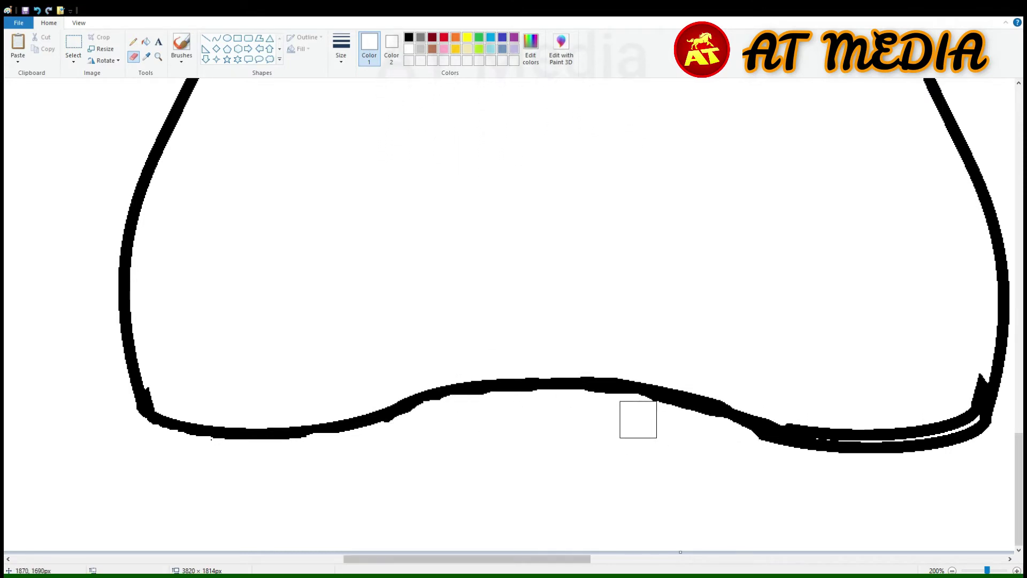
pyautogui.moveTo(742, 448)
pyautogui.mouseDown()
pyautogui.moveTo(935, 466)
pyautogui.moveTo(1002, 427)
pyautogui.moveTo(963, 346)
pyautogui.moveTo(948, 393)
pyautogui.mouseUp()
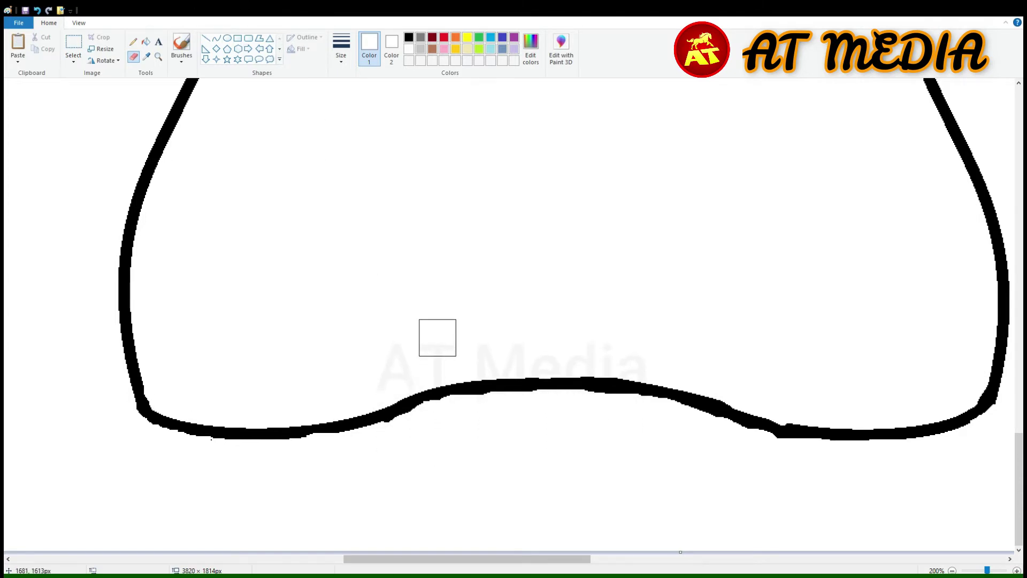
# Smooth the body's bottom edge with black curves over its left lobe, about 233 px wide, and over its central arch.
pyautogui.scroll(-3, 437, 334)
pyautogui.scroll(1, 443, 349)
pyautogui.click(216, 38)
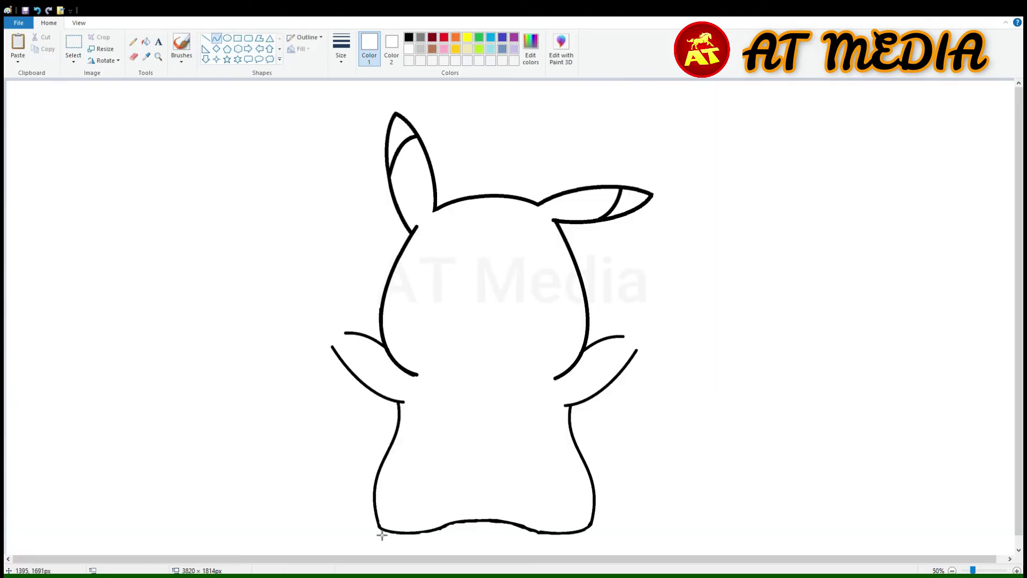
pyautogui.moveTo(380, 527); pyautogui.dragTo(441, 528)
pyautogui.click(408, 38)
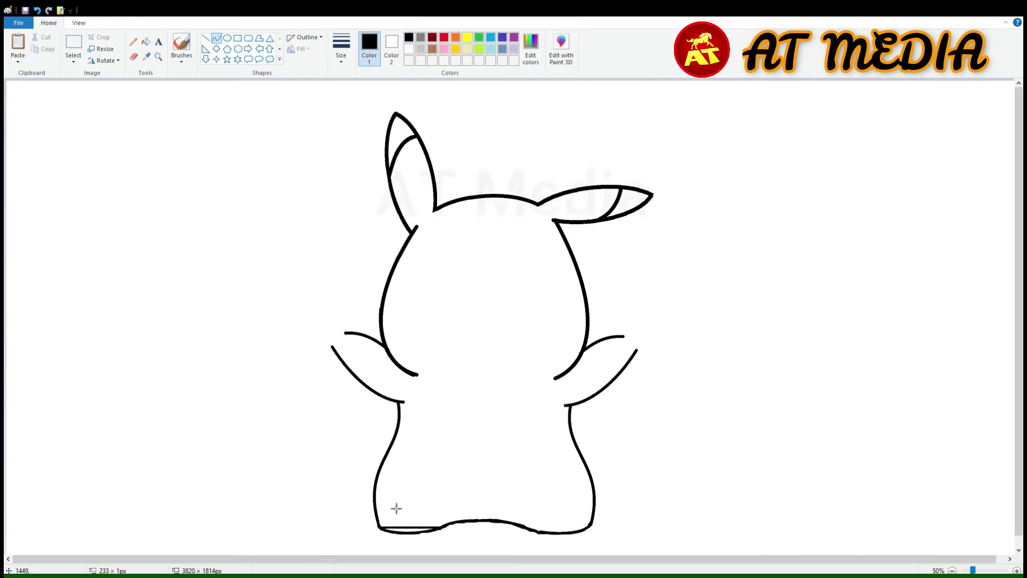
pyautogui.click(402, 538)
pyautogui.click(402, 538)
pyautogui.moveTo(441, 527); pyautogui.dragTo(531, 528)
pyautogui.click(498, 521)
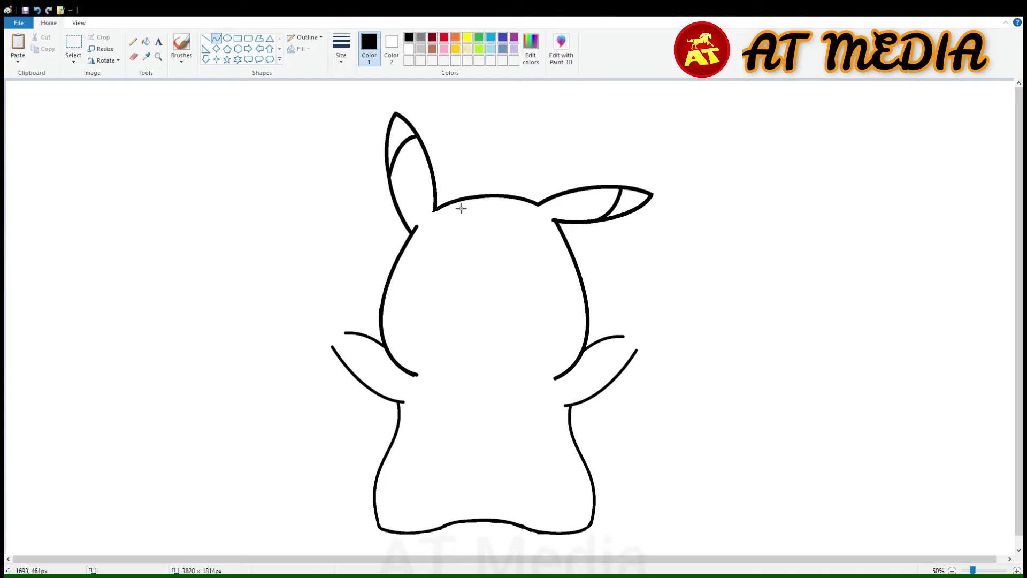
# Select the whole character and move it slightly up the canvas.
pyautogui.click(73, 44)
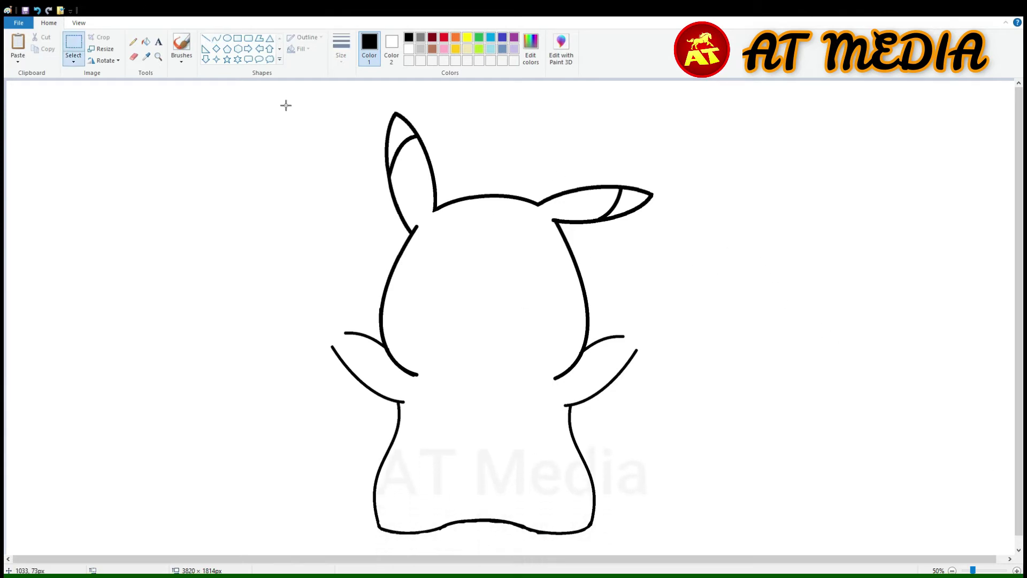
pyautogui.moveTo(284, 104); pyautogui.dragTo(721, 569)
pyautogui.moveTo(622, 469); pyautogui.dragTo(625, 444)
pyautogui.click(913, 362)
# Fill the tips of both ears with black.
pyautogui.click(1017, 570)
pyautogui.moveTo(428, 559); pyautogui.dragTo(927, 559)
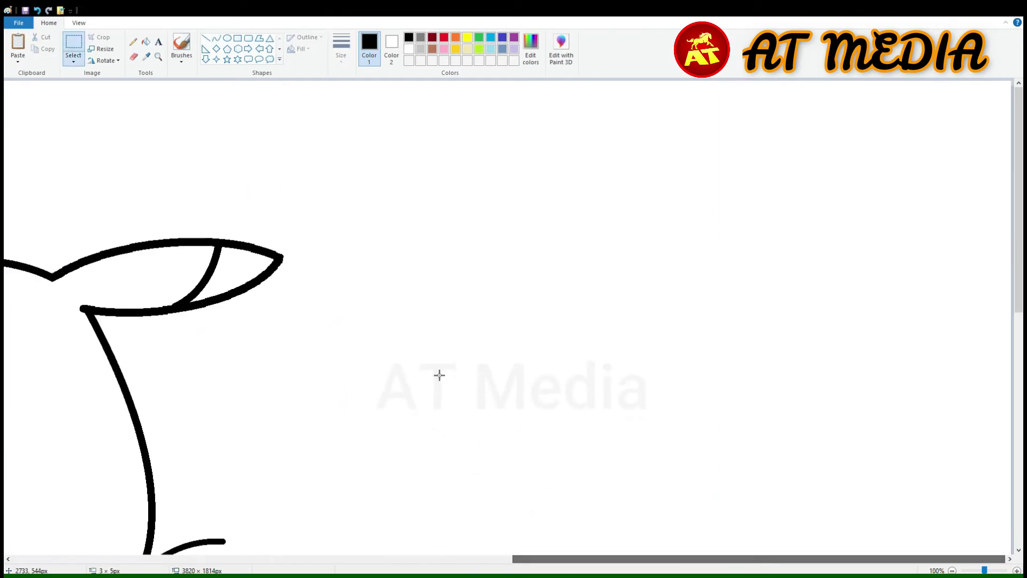
pyautogui.moveTo(548, 560); pyautogui.dragTo(290, 561)
pyautogui.scroll(-3, 426, 275)
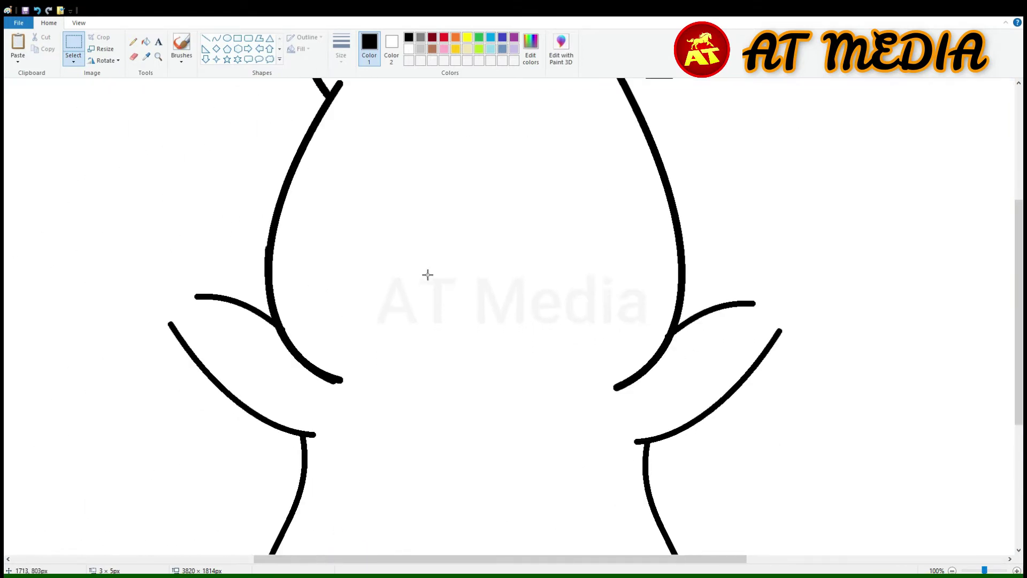
pyautogui.scroll(3, 427, 275)
pyautogui.click(146, 42)
pyautogui.click(306, 120)
pyautogui.click(773, 267)
# Draw the left hand's fingers as a black zigzag of short straight lines closing the arm's open end.
pyautogui.scroll(-8, 968, 518)
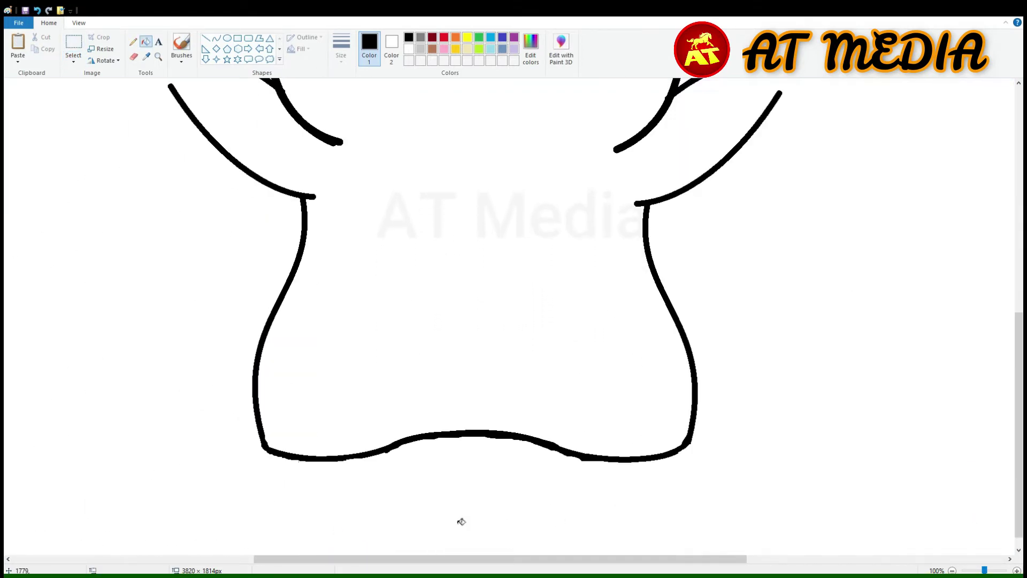
pyautogui.scroll(6, 298, 473)
pyautogui.hscroll(-5, 297, 473)
pyautogui.scroll(-3, 300, 469)
pyautogui.scroll(5, 252, 284)
pyautogui.scroll(-3, 252, 284)
pyautogui.click(205, 38)
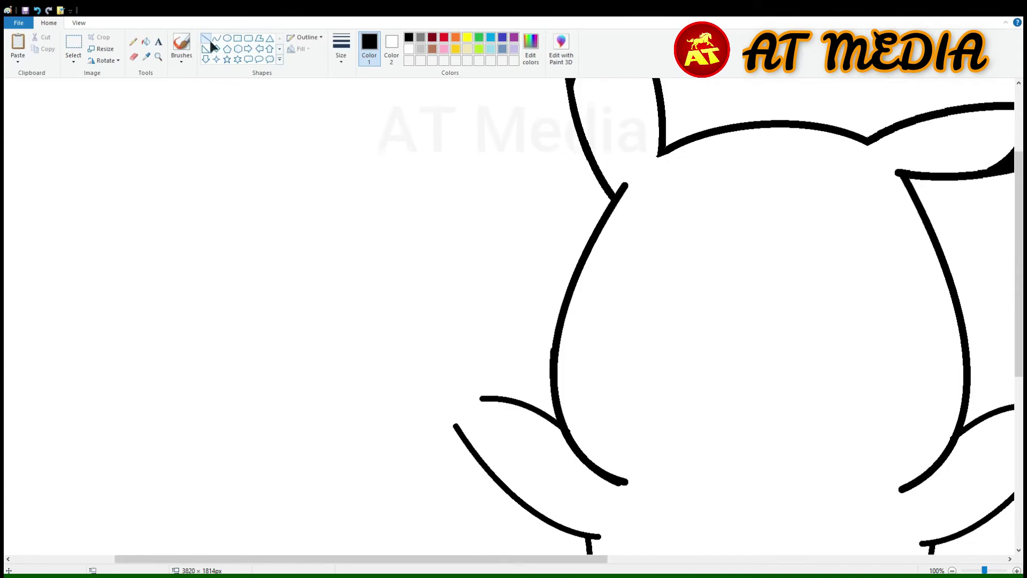
pyautogui.moveTo(481, 399); pyautogui.dragTo(479, 389)
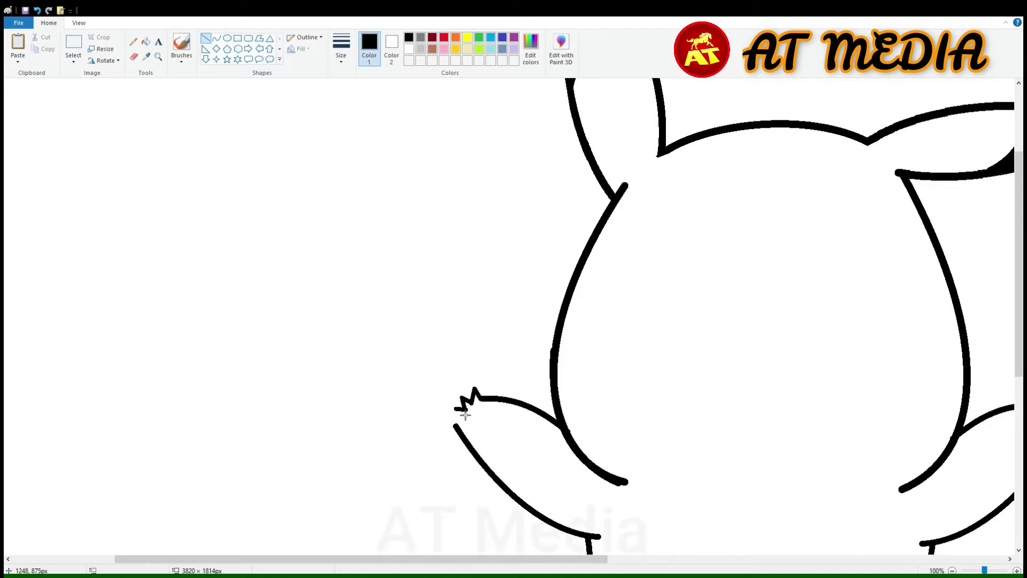
pyautogui.moveTo(458, 415); pyautogui.dragTo(448, 416)
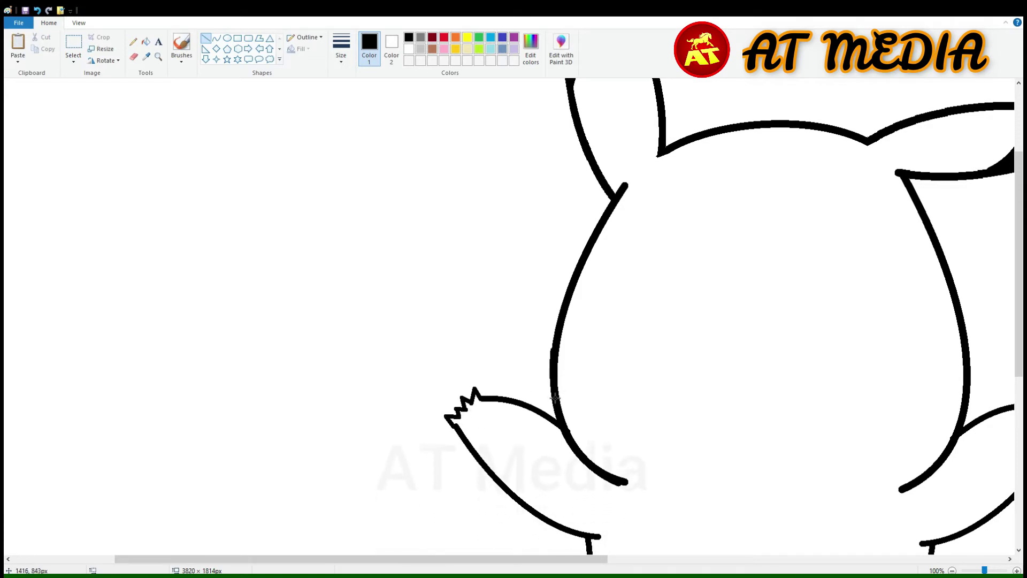
# Close the right arm's open end with a matching zigzag of short straight lines for the fingers.
pyautogui.scroll(-3, 465, 436)
pyautogui.moveTo(574, 559); pyautogui.dragTo(747, 559)
pyautogui.moveTo(685, 287)
pyautogui.mouseDown()
pyautogui.moveTo(690, 277)
pyautogui.moveTo(713, 293)
pyautogui.moveTo(712, 309)
pyautogui.moveTo(725, 307)
pyautogui.moveTo(712, 314)
pyautogui.mouseUp()
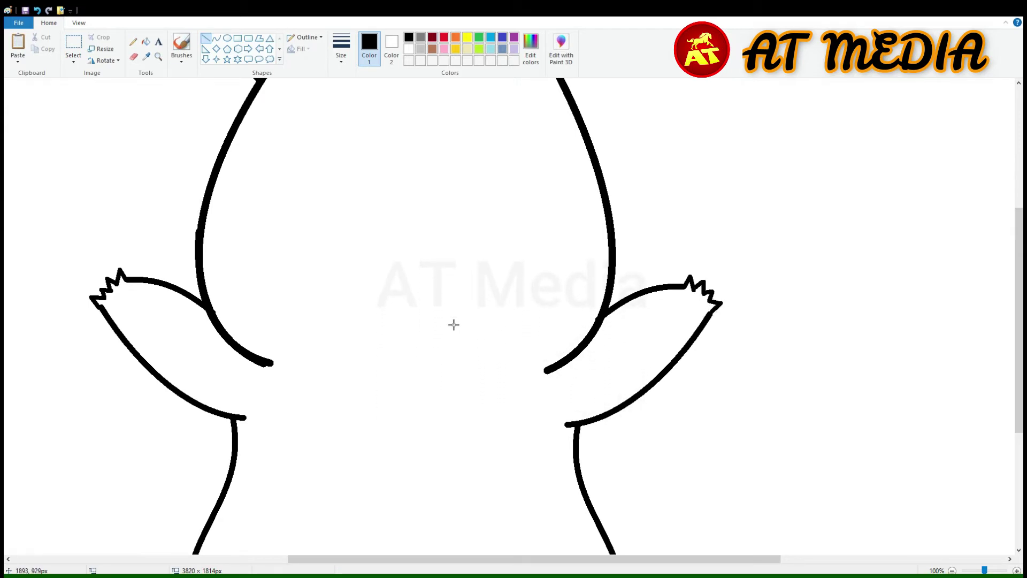
# Draw a small pointed foot with curves beneath the lower left corner of the body.
pyautogui.scroll(-1, 327, 273)
pyautogui.click(216, 38)
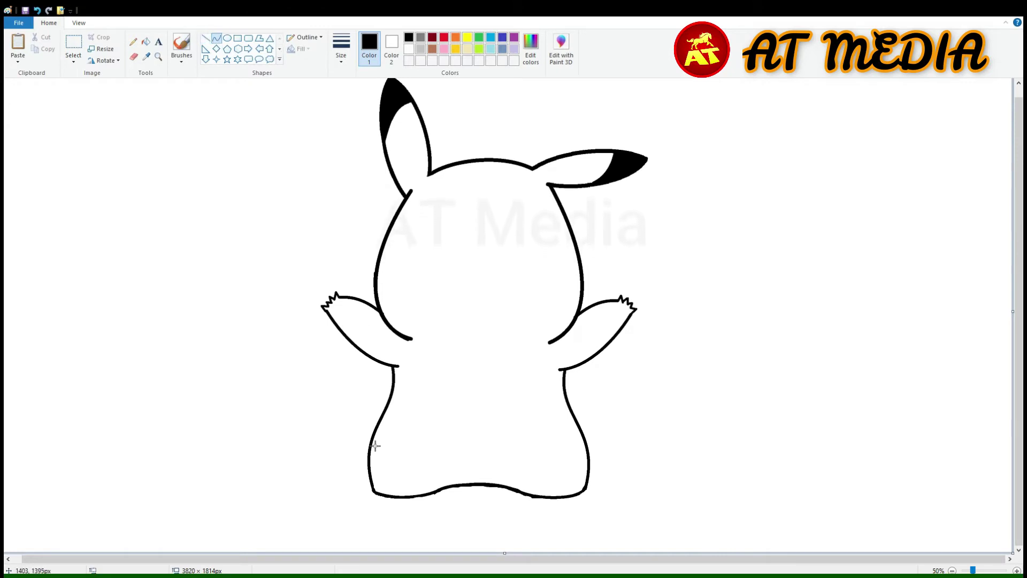
pyautogui.moveTo(424, 510); pyautogui.dragTo(377, 489)
# Copy the left foot, flip the copy horizontally and place it beneath the body's lower right corner.
pyautogui.click(74, 43)
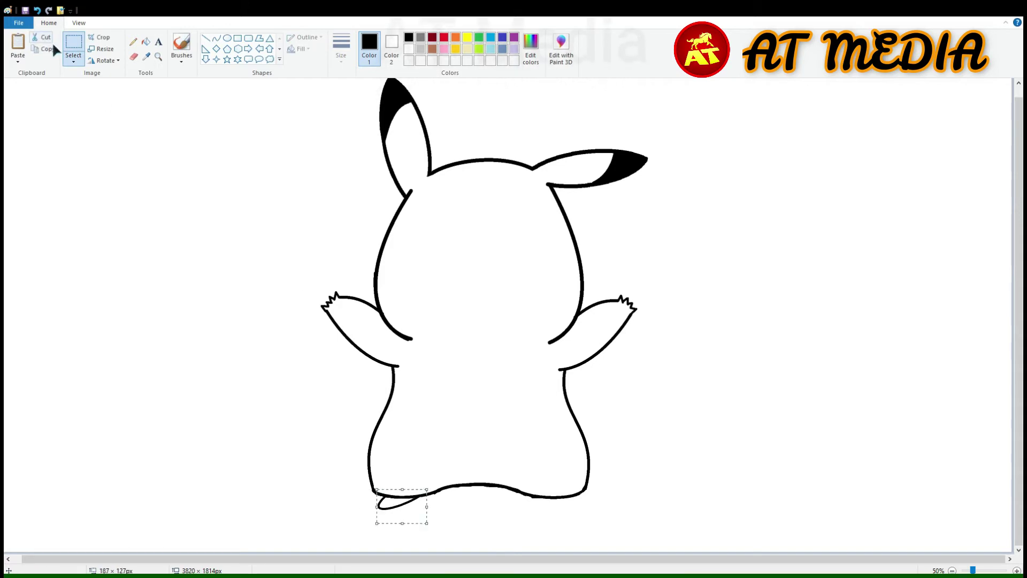
pyautogui.hotkey('ctrl', 'c')
pyautogui.hotkey('ctrl', 'v')
pyautogui.click(103, 61)
pyautogui.click(113, 125)
pyautogui.moveTo(48, 100); pyautogui.dragTo(567, 509)
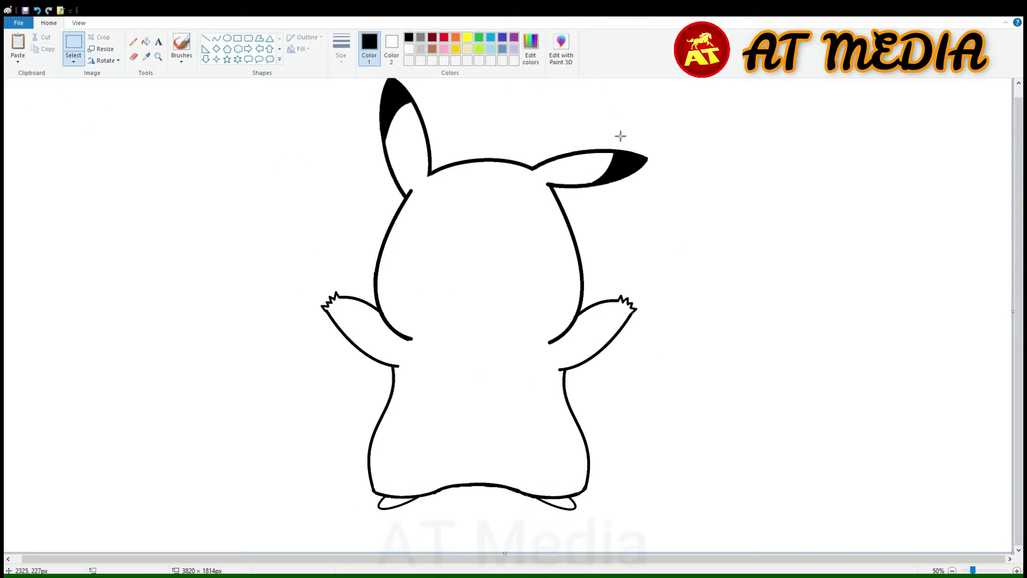
# Select the lower body with the feet and stretch it downward to make the body longer.
pyautogui.moveTo(648, 523); pyautogui.dragTo(328, 399)
pyautogui.moveTo(485, 522); pyautogui.dragTo(488, 557)
pyautogui.click(651, 289)
# Fill the whole character with gold and replace that fill with bright yellow.
pyautogui.click(146, 42)
pyautogui.click(456, 49)
pyautogui.click(520, 272)
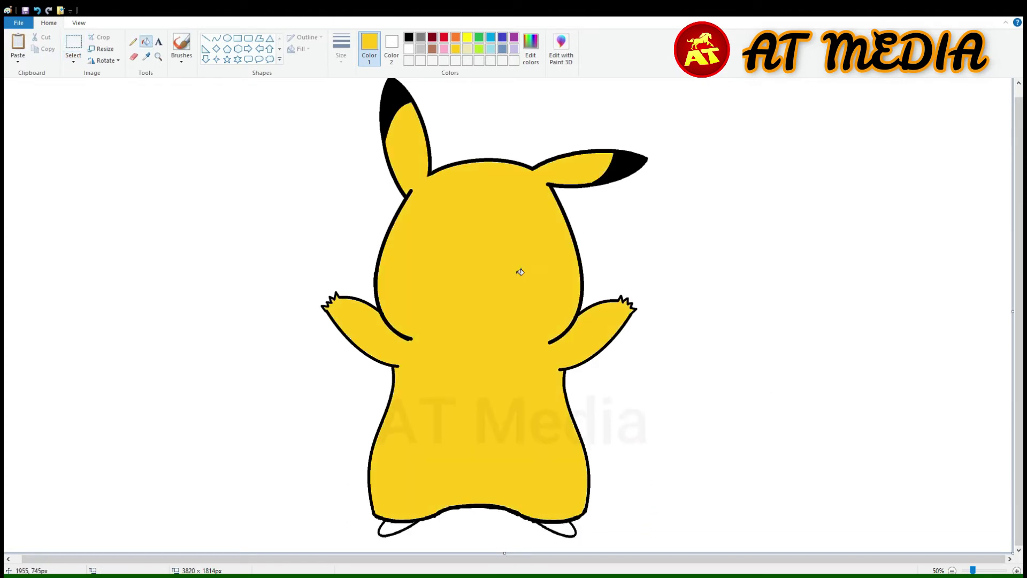
pyautogui.click(467, 38)
pyautogui.click(550, 320)
# Shade the left ear's outer edge by drawing a gold curve about 76 × 208 px and filling the strip beside it with gold.
pyautogui.click(455, 49)
pyautogui.click(216, 38)
pyautogui.moveTo(444, 225); pyautogui.dragTo(453, 268)
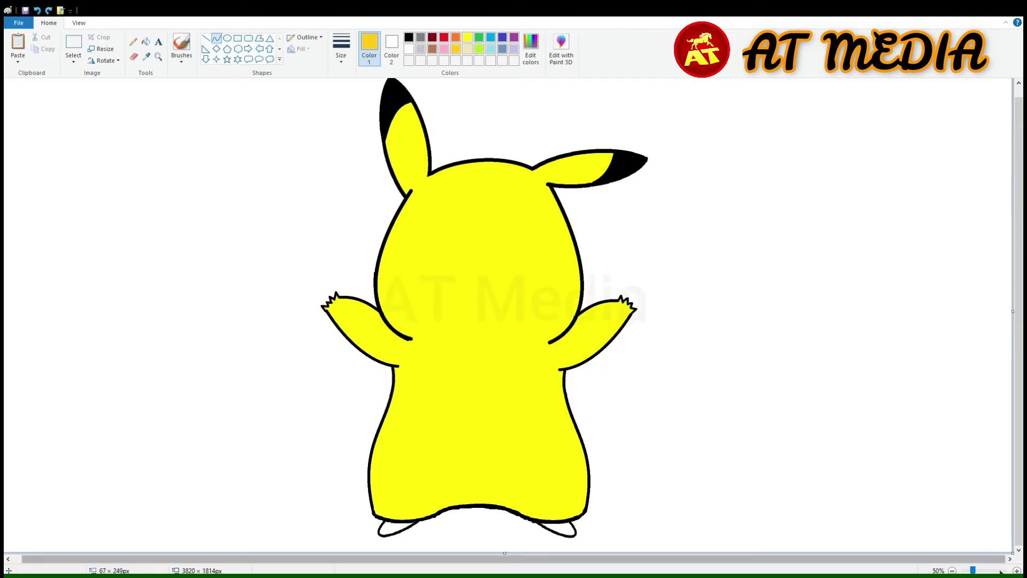
pyautogui.keyDown('ctrl'); pyautogui.scroll(1, 564, 337); pyautogui.keyUp('ctrl')
pyautogui.moveTo(511, 208); pyautogui.dragTo(551, 319)
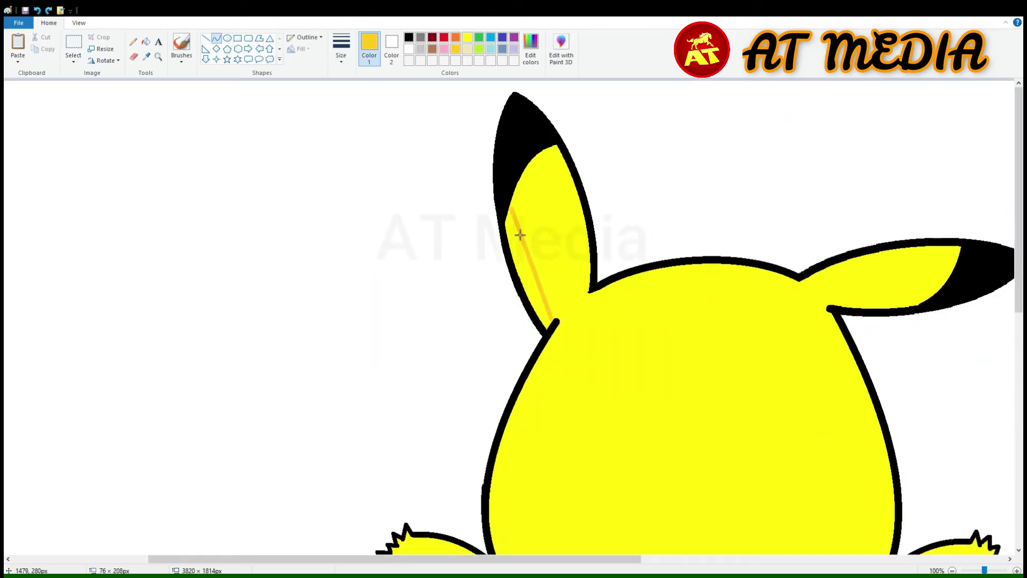
pyautogui.doubleClick(517, 240)
pyautogui.click(147, 42)
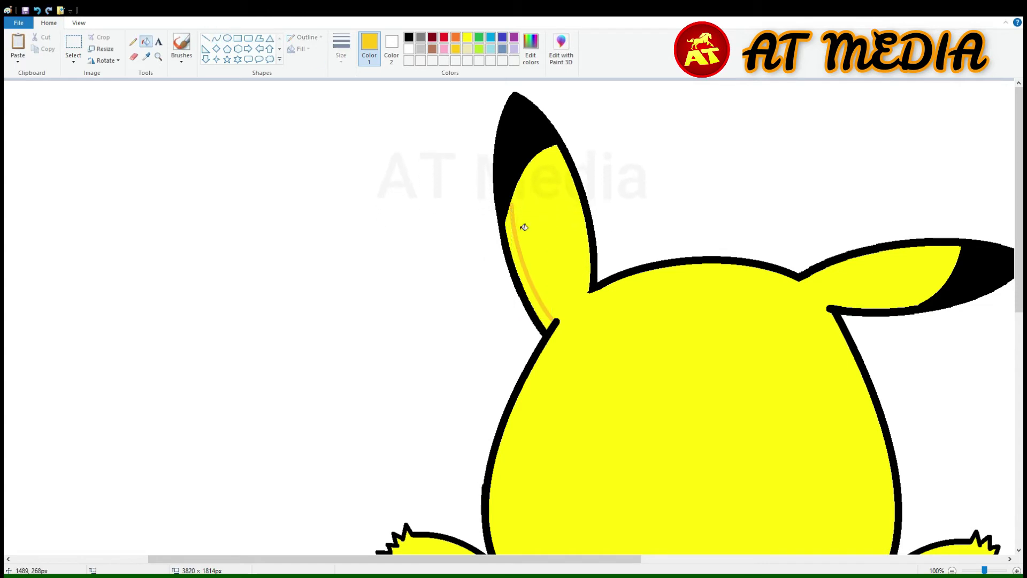
pyautogui.click(510, 231)
# Shade the left side of the face with a bulging gold curve along the outline and a gold fill in the strip between them.
pyautogui.hscroll(5, 592, 557)
pyautogui.scroll(-5, 535, 454)
pyautogui.click(217, 38)
pyautogui.moveTo(439, 209); pyautogui.dragTo(440, 493)
pyautogui.moveTo(431, 335); pyautogui.dragTo(377, 327)
pyautogui.moveTo(380, 417); pyautogui.dragTo(368, 428)
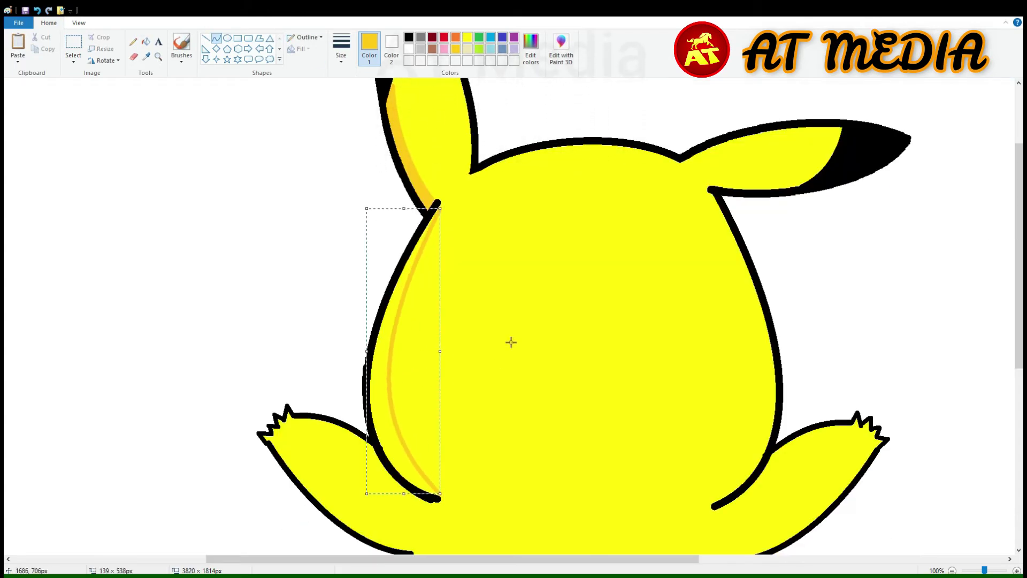
pyautogui.click(145, 42)
pyautogui.click(381, 342)
# Try to reshape the left hand using a rectangular selection, and undo the change.
pyautogui.scroll(-4, 329, 158)
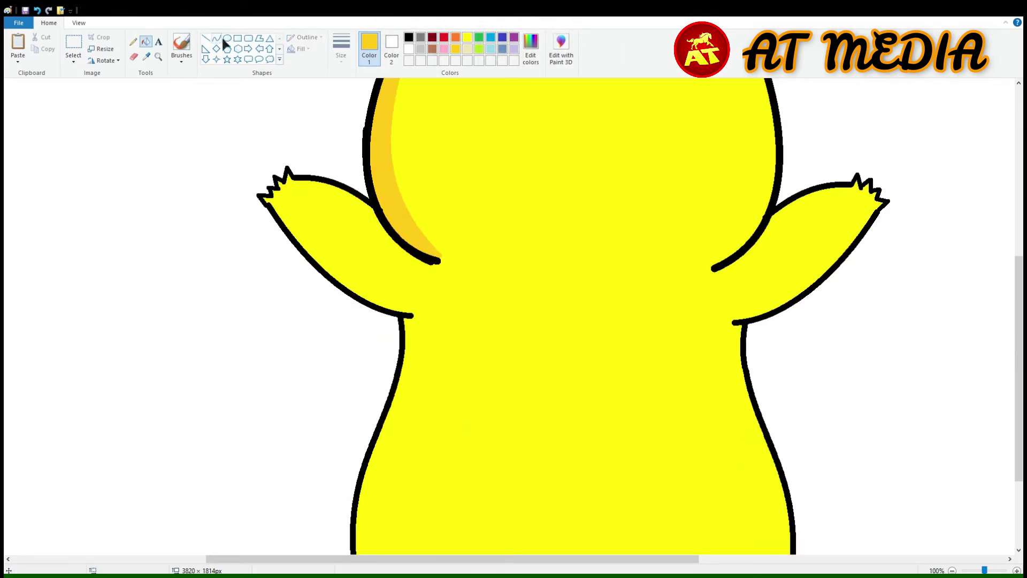
pyautogui.click(74, 44)
pyautogui.moveTo(236, 147); pyautogui.dragTo(346, 257)
pyautogui.moveTo(236, 147); pyautogui.dragTo(285, 144)
pyautogui.moveTo(225, 200); pyautogui.dragTo(230, 200)
pyautogui.click(170, 140)
pyautogui.scroll(3, 355, 300)
pyautogui.hotkey('ctrl', 'z')
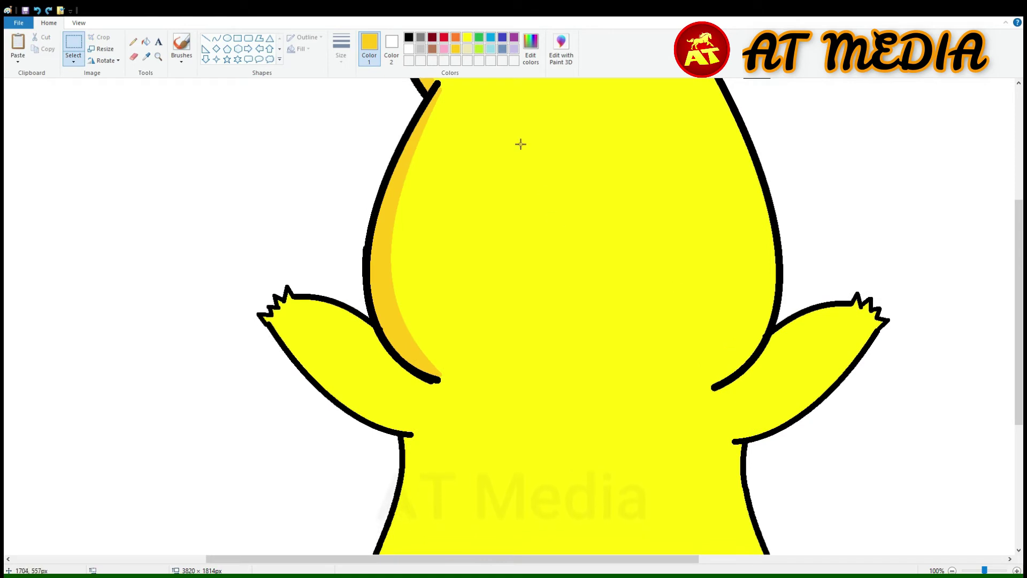
# Draw a gold shading curve about 301 × 194 px along the left arm's underside and a short one curving down past the armpit.
pyautogui.click(216, 38)
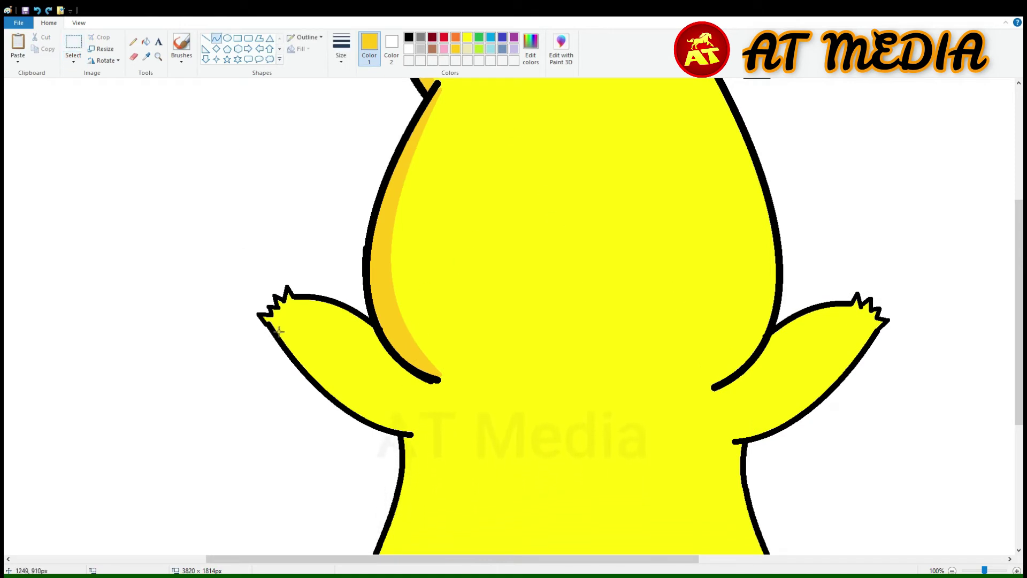
pyautogui.moveTo(335, 358); pyautogui.dragTo(434, 424)
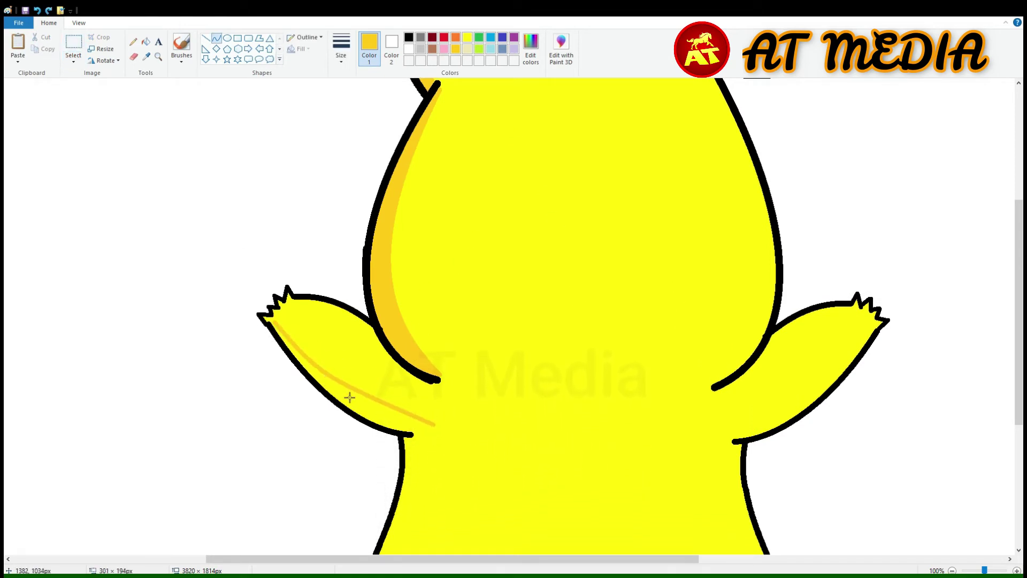
pyautogui.moveTo(348, 395); pyautogui.dragTo(370, 377)
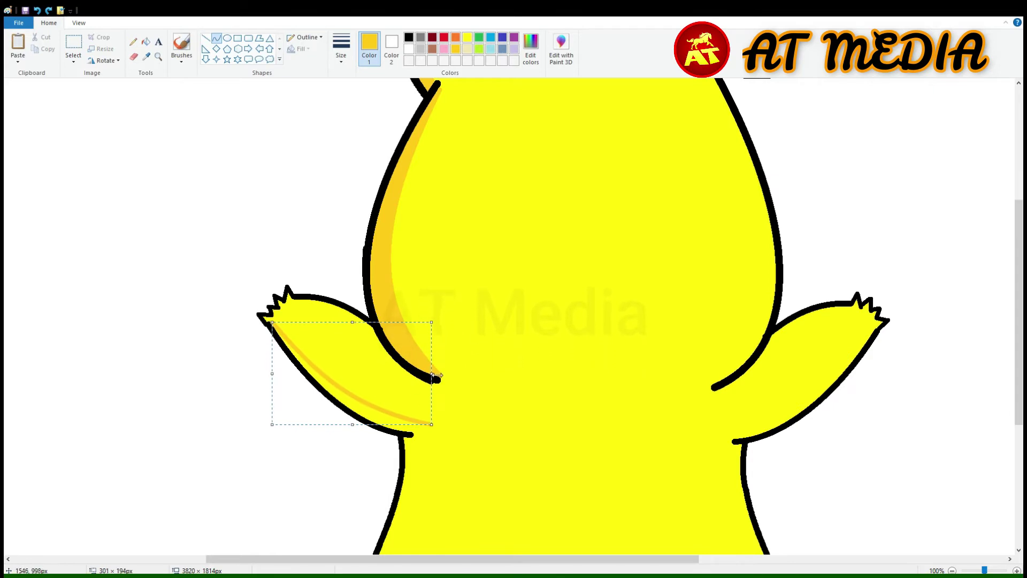
pyautogui.moveTo(440, 460)
pyautogui.mouseDown()
pyautogui.moveTo(415, 506)
pyautogui.moveTo(429, 516)
pyautogui.moveTo(438, 474)
pyautogui.mouseUp()
pyautogui.moveTo(438, 450); pyautogui.dragTo(454, 437)
pyautogui.click(491, 428)
# Continue the gold boundary down the body's left side with a bent curve about 92 × 289 px and round the lower left corner.
pyautogui.scroll(-5, 492, 420)
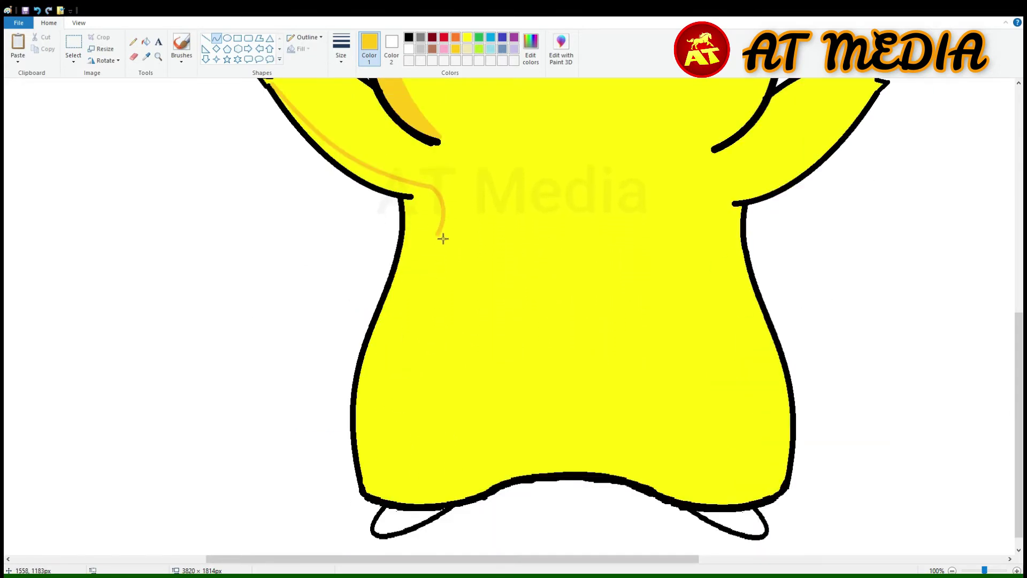
pyautogui.moveTo(443, 239)
pyautogui.mouseDown()
pyautogui.moveTo(404, 452)
pyautogui.moveTo(394, 391)
pyautogui.mouseUp()
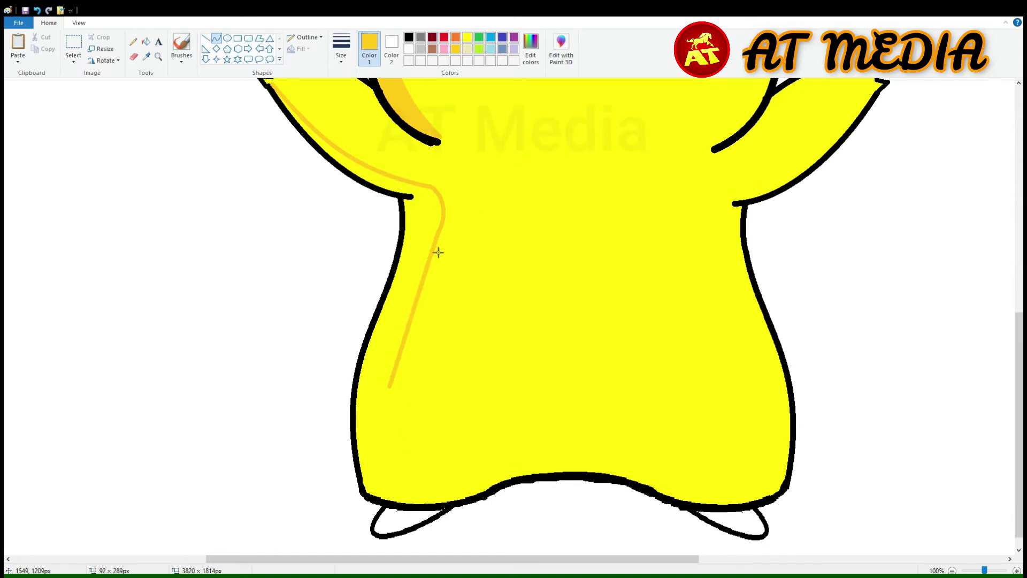
pyautogui.moveTo(438, 252); pyautogui.dragTo(436, 309)
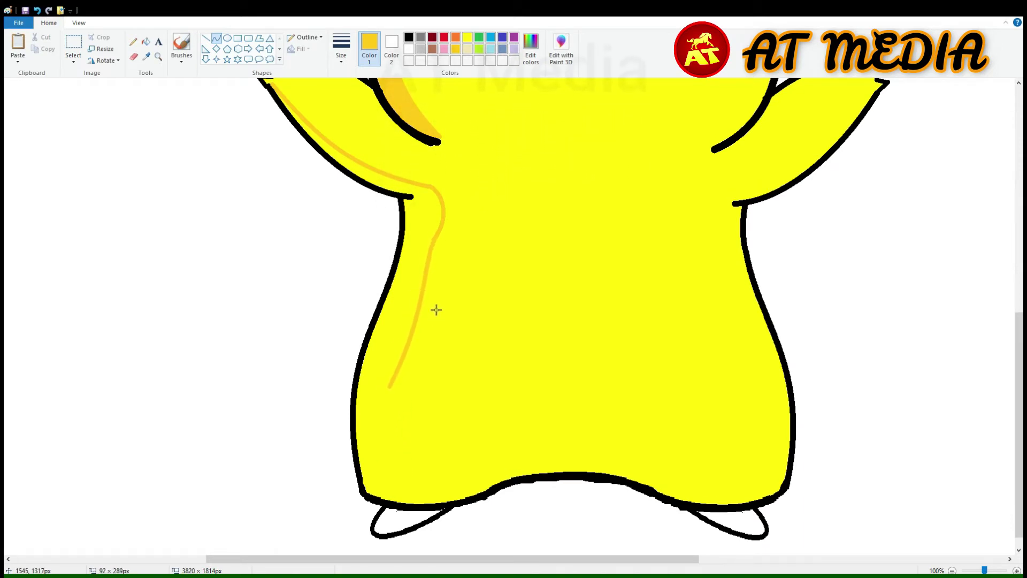
pyautogui.moveTo(414, 386)
pyautogui.mouseDown()
pyautogui.moveTo(415, 367)
pyautogui.moveTo(392, 470)
pyautogui.moveTo(439, 462)
pyautogui.mouseUp()
# Run gold curves along the body's bottom edge to the right corner and fill the enclosed arm and body strip with gold.
pyautogui.moveTo(415, 415)
pyautogui.mouseDown()
pyautogui.moveTo(374, 426)
pyautogui.moveTo(396, 464)
pyautogui.moveTo(704, 477)
pyautogui.moveTo(663, 471)
pyautogui.mouseUp()
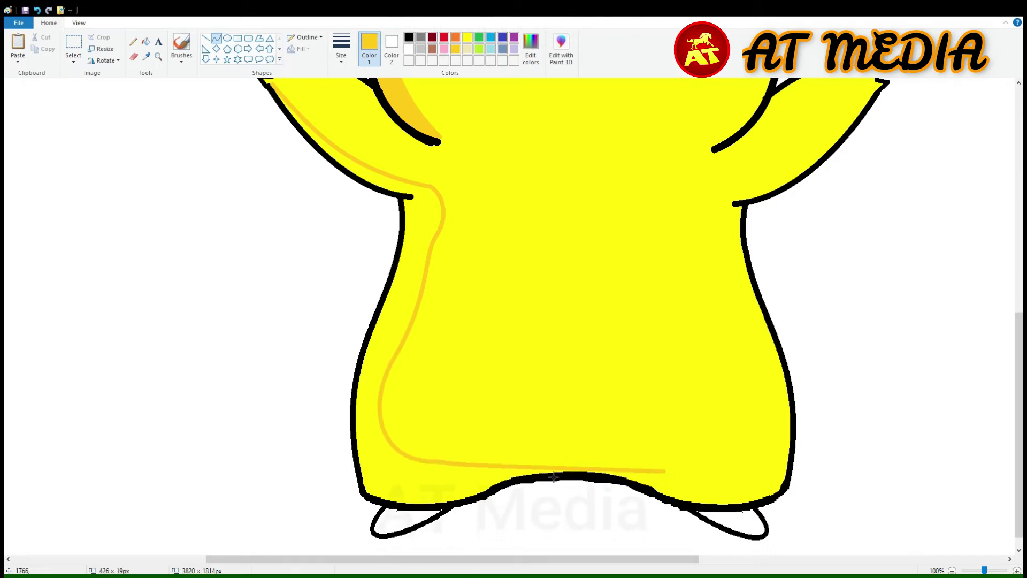
pyautogui.moveTo(556, 466); pyautogui.dragTo(582, 417)
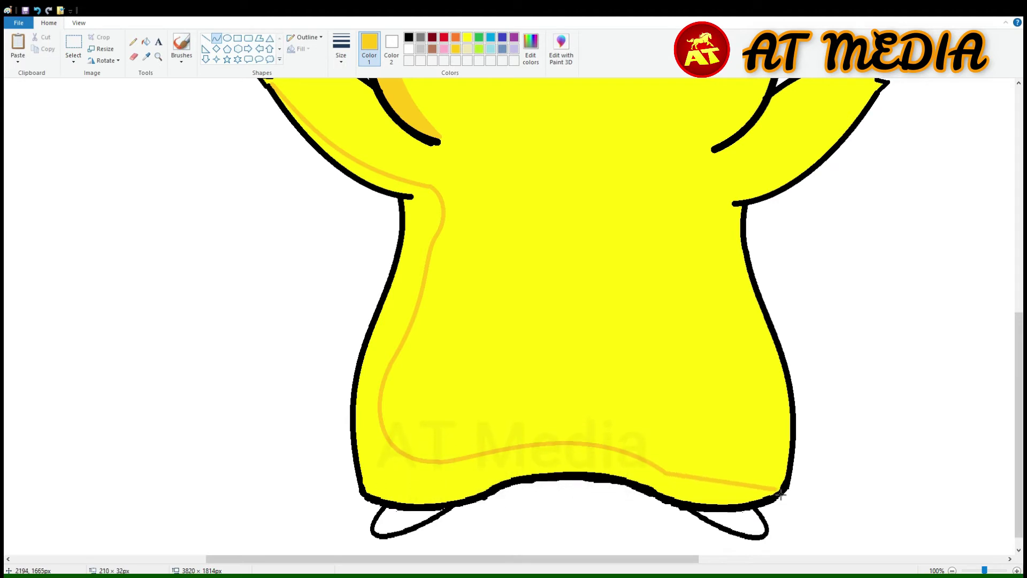
pyautogui.moveTo(691, 491); pyautogui.dragTo(739, 505)
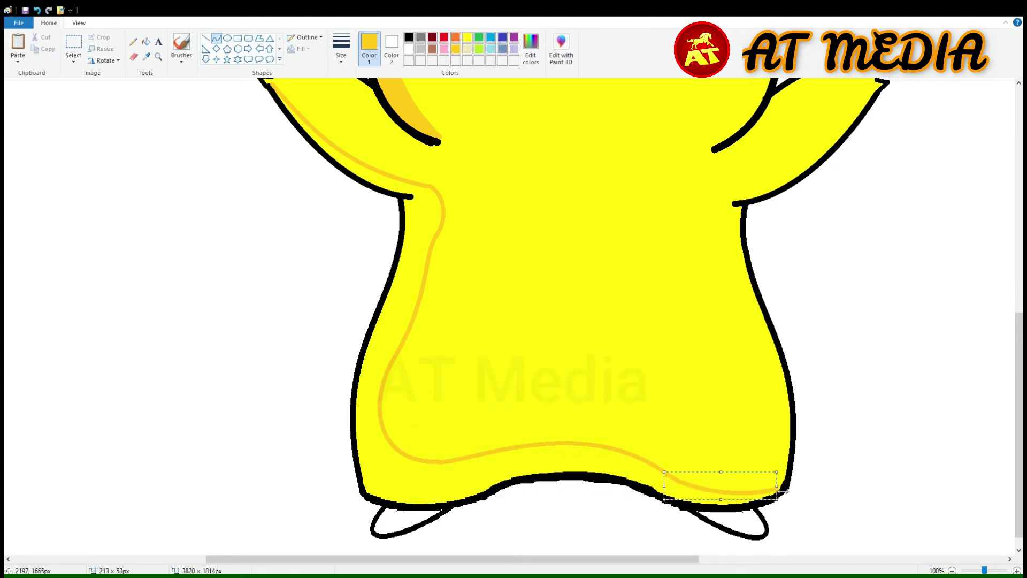
pyautogui.click(146, 42)
pyautogui.click(419, 222)
pyautogui.scroll(2, 731, 298)
pyautogui.scroll(-2, 731, 298)
# Shade the underside of the right ear with a gold curve about 201 × 30 px and a gold fill below it.
pyautogui.click(206, 39)
pyautogui.click(408, 38)
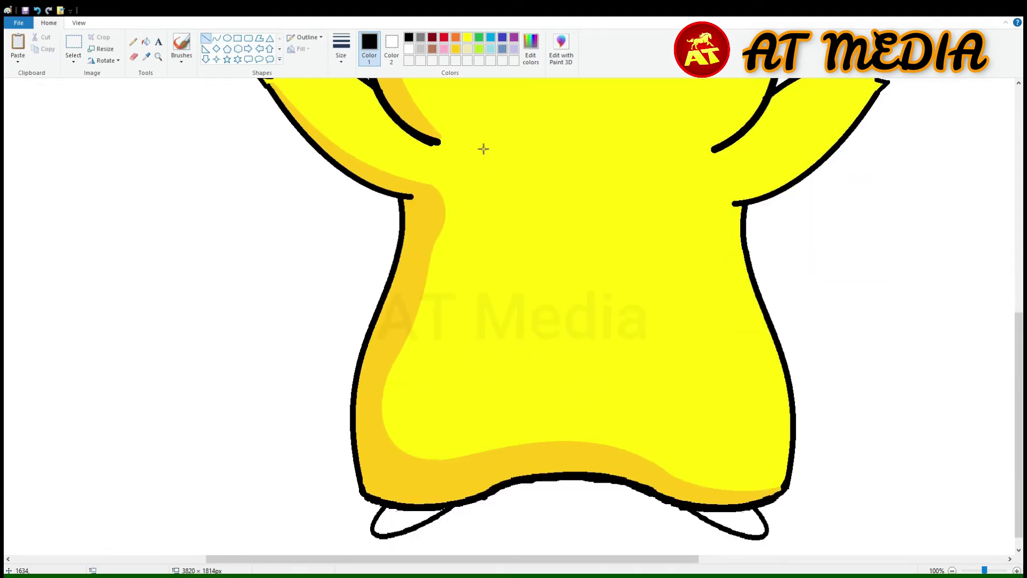
pyautogui.moveTo(545, 559); pyautogui.dragTo(646, 559)
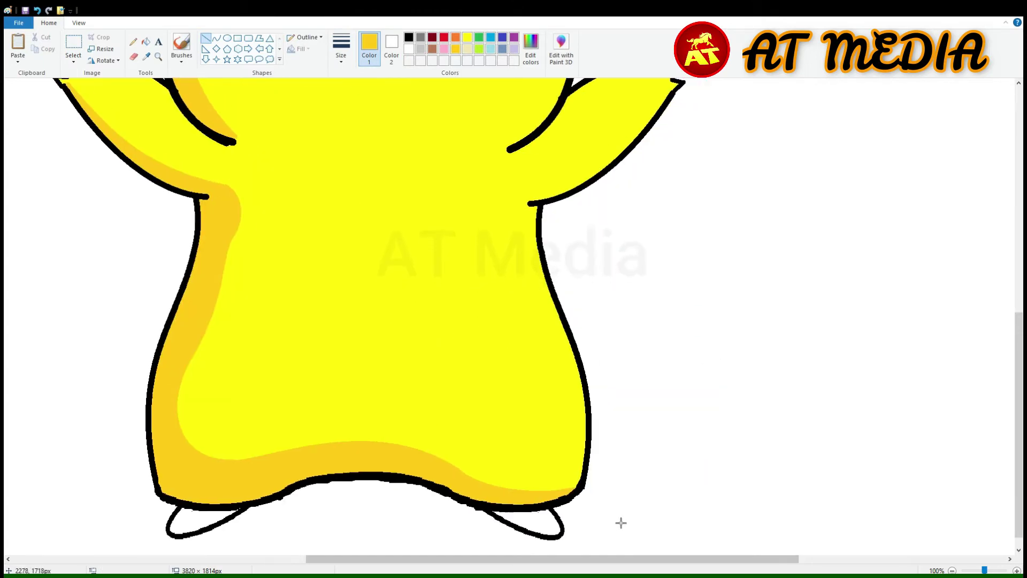
pyautogui.scroll(10, 526, 533)
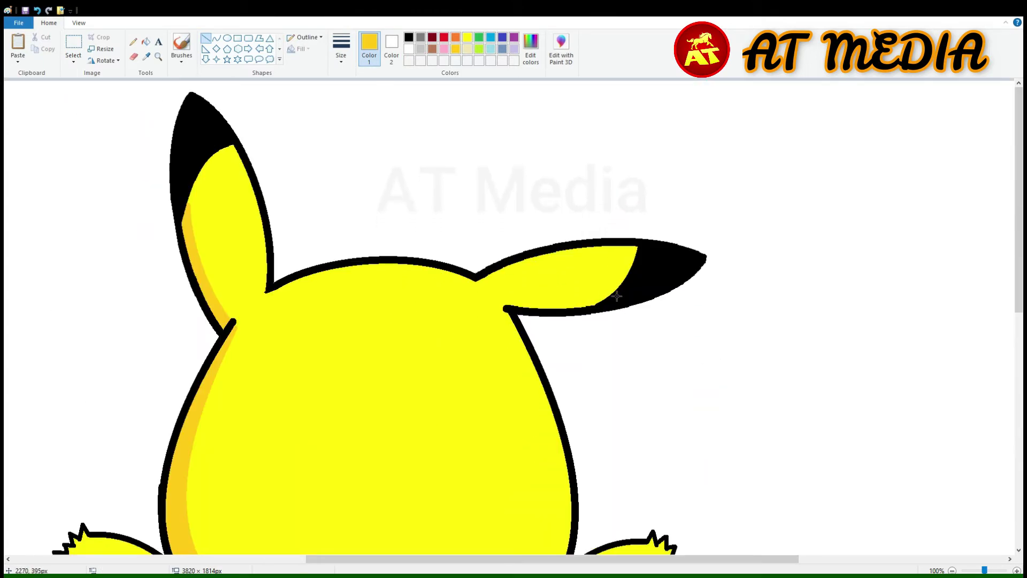
pyautogui.moveTo(613, 291)
pyautogui.mouseDown()
pyautogui.moveTo(508, 305)
pyautogui.moveTo(591, 284)
pyautogui.moveTo(614, 291)
pyautogui.moveTo(580, 301)
pyautogui.mouseUp()
pyautogui.click(216, 39)
pyautogui.hotkey('ctrl', 'z')
pyautogui.click(580, 300)
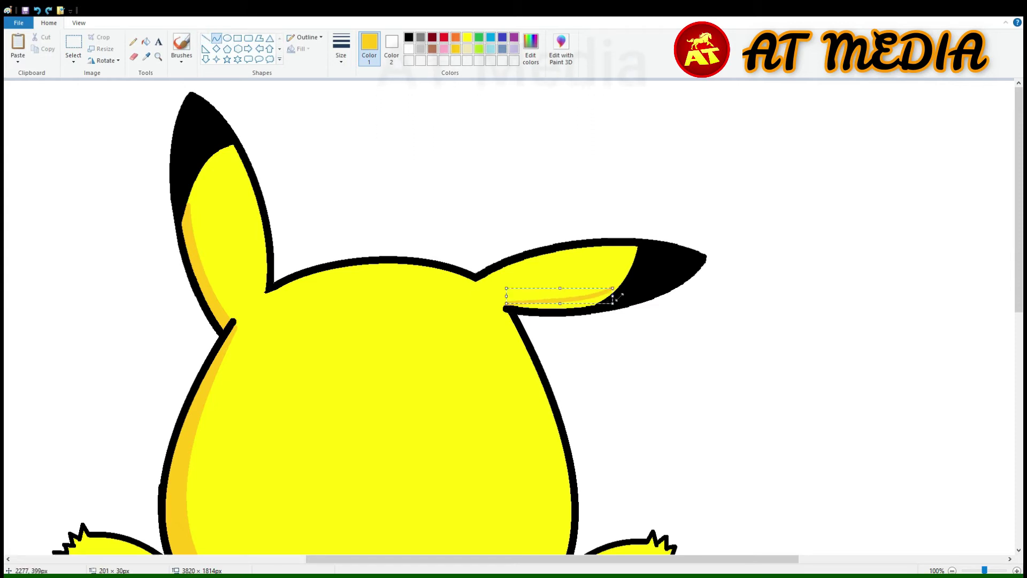
pyautogui.click(612, 335)
# Shade around the lower right end of the face outline with gold curves on both sides and a gold fill between them.
pyautogui.scroll(-3, 583, 284)
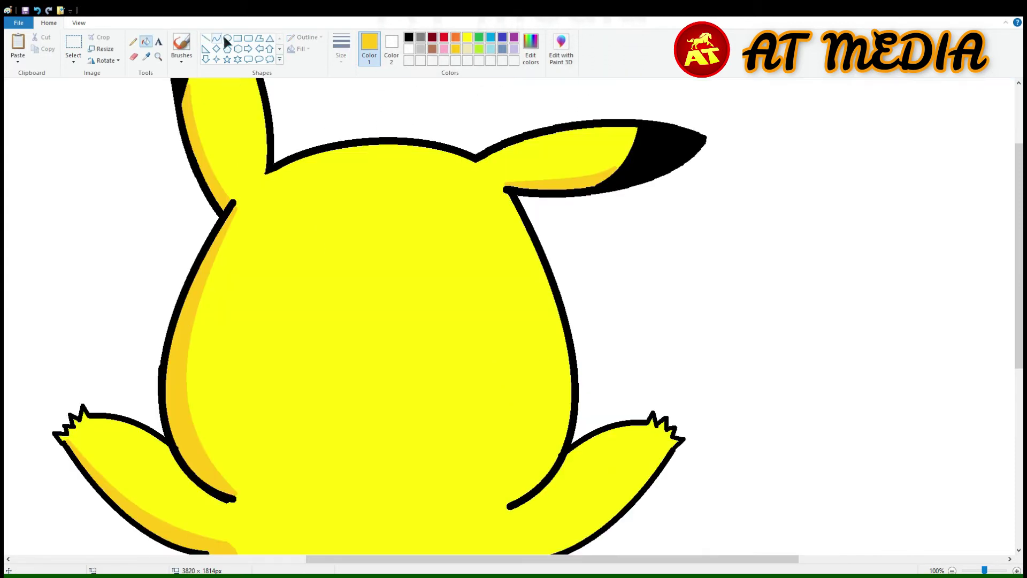
pyautogui.moveTo(558, 464)
pyautogui.mouseDown()
pyautogui.moveTo(478, 507)
pyautogui.moveTo(507, 512)
pyautogui.mouseUp()
pyautogui.click(580, 463)
pyautogui.scroll(-4, 556, 395)
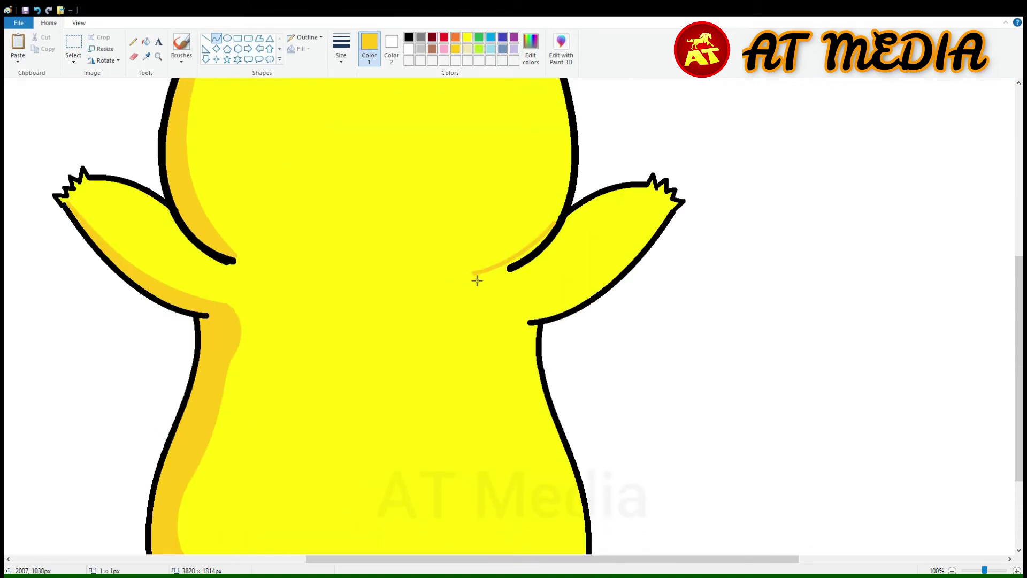
pyautogui.moveTo(476, 279); pyautogui.dragTo(572, 226)
pyautogui.moveTo(557, 269); pyautogui.dragTo(561, 284)
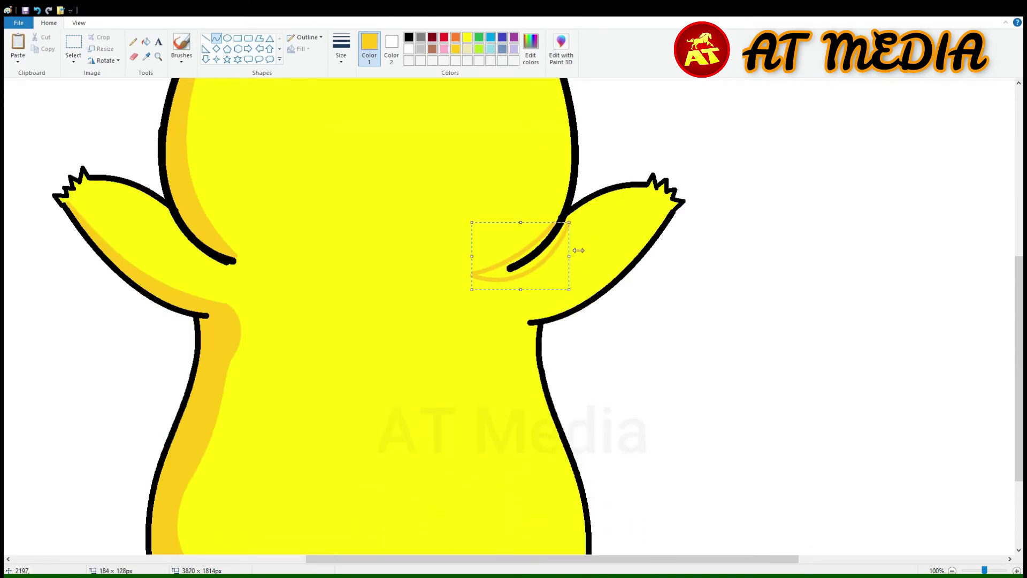
pyautogui.moveTo(579, 250); pyautogui.dragTo(574, 259)
pyautogui.click(146, 42)
pyautogui.click(498, 274)
# Trim the tip of the lower right face shading to a sharp point with a bright yellow curve.
pyautogui.click(216, 38)
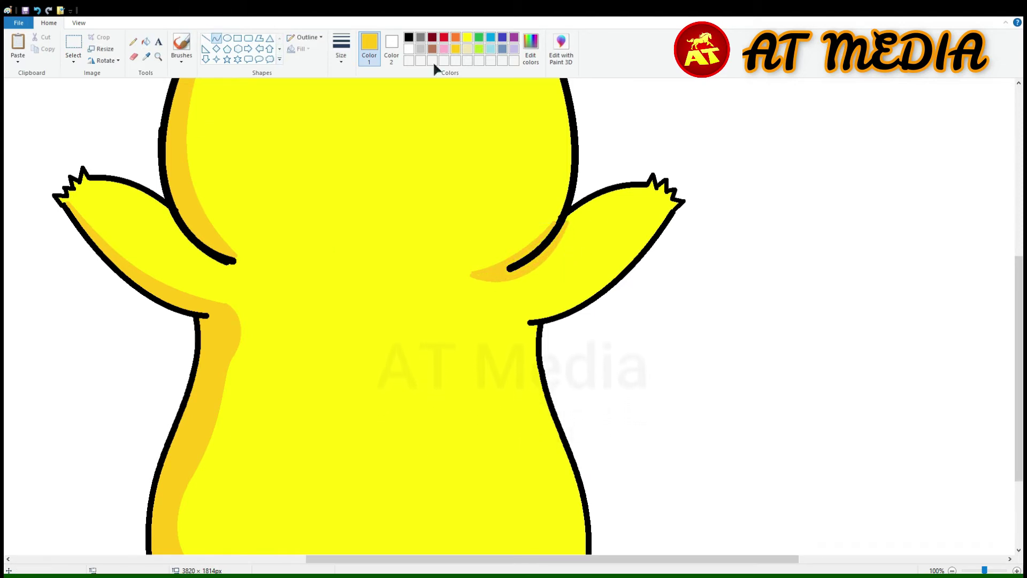
pyautogui.click(467, 49)
pyautogui.moveTo(492, 255); pyautogui.dragTo(449, 286)
pyautogui.click(468, 38)
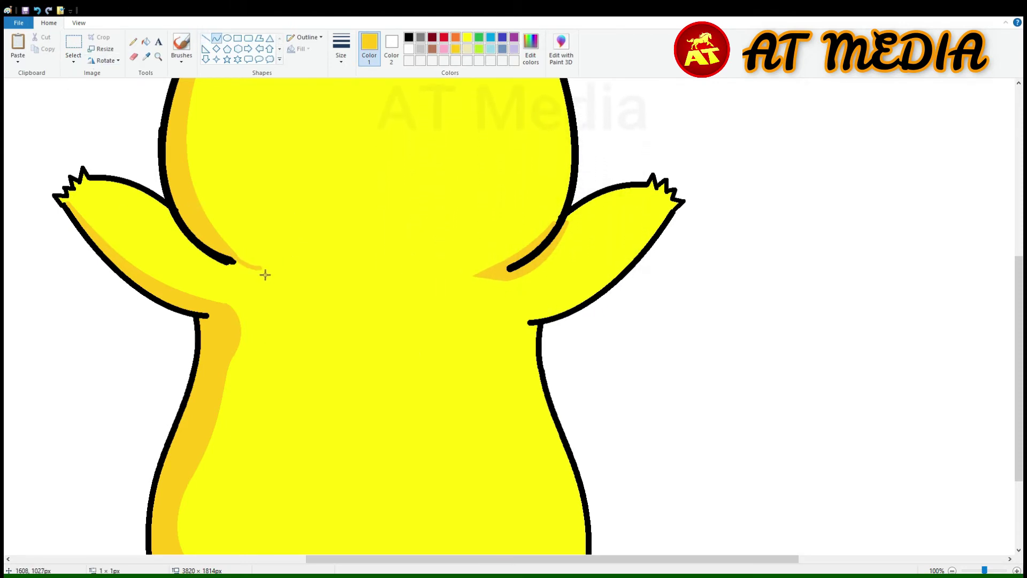
# Extend the gold shading around the lower left end of the face outline with a gold curve and fill.
pyautogui.moveTo(265, 274); pyautogui.dragTo(216, 271)
pyautogui.click(146, 41)
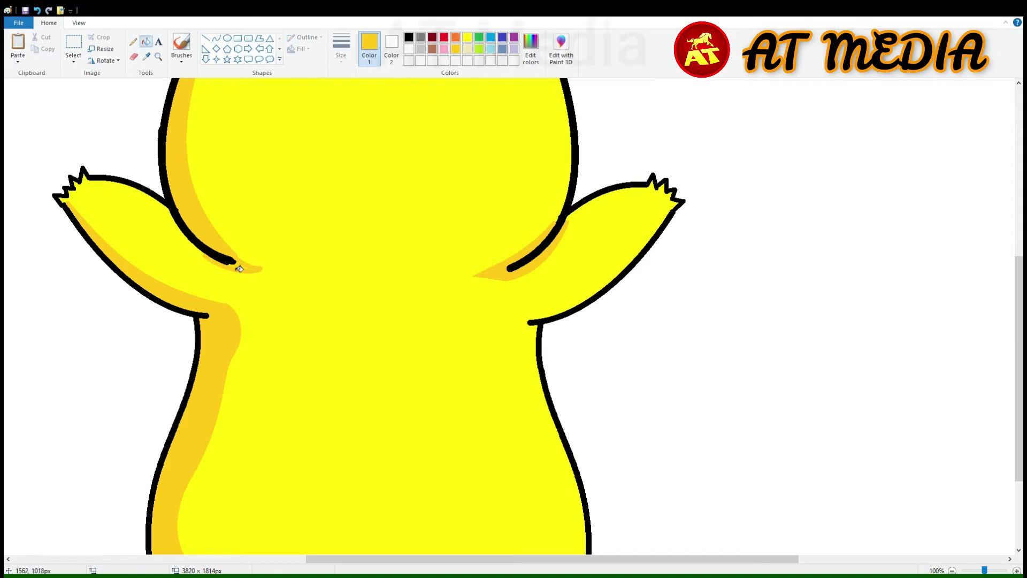
pyautogui.scroll(6, 172, 349)
pyautogui.scroll(-4, 234, 262)
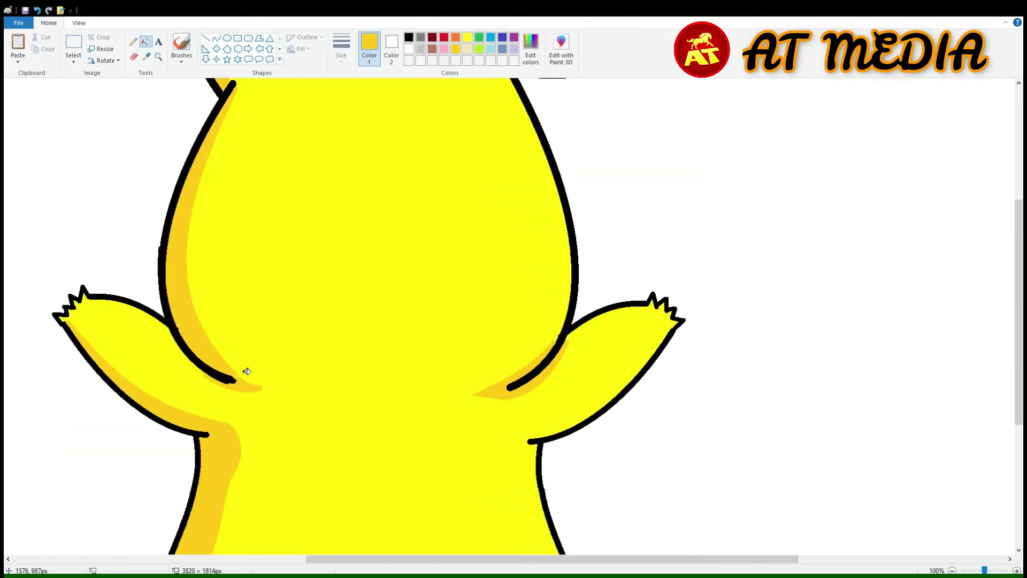
# Select each hand with a rectangular selection and stretch it slightly outward, away from the body.
pyautogui.click(73, 42)
pyautogui.moveTo(794, 247); pyautogui.dragTo(812, 237)
pyautogui.moveTo(704, 237); pyautogui.dragTo(704, 245)
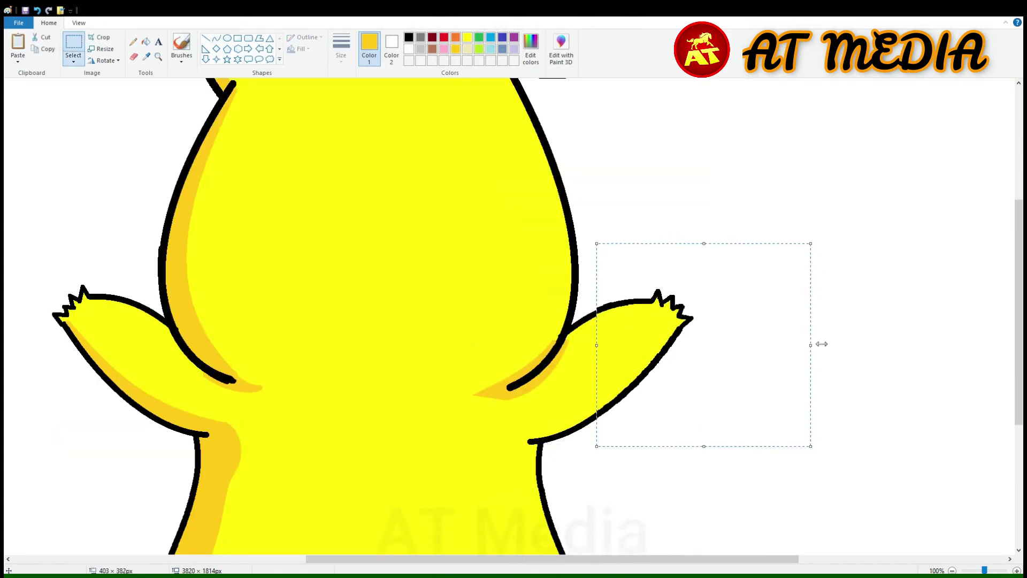
pyautogui.moveTo(813, 344); pyautogui.dragTo(822, 344)
pyautogui.moveTo(36, 231); pyautogui.dragTo(147, 415)
pyautogui.moveTo(36, 321); pyautogui.dragTo(16, 321)
# Fill both feet with bright yellow.
pyautogui.scroll(-5, 530, 356)
pyautogui.click(146, 42)
pyautogui.click(467, 37)
pyautogui.click(535, 506)
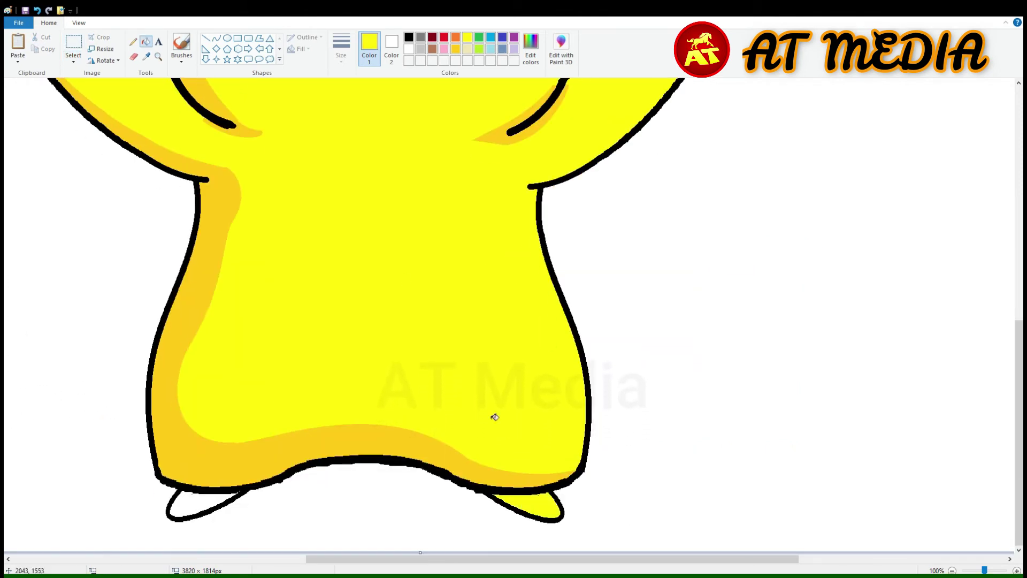
pyautogui.click(195, 505)
# Shade the left foot's outer edge with a gold curve, closing the gap with a short gold line and filling the strip with gold.
pyautogui.click(216, 38)
pyautogui.click(456, 49)
pyautogui.moveTo(184, 495); pyautogui.dragTo(216, 503)
pyautogui.click(177, 519)
pyautogui.click(180, 503)
pyautogui.click(145, 42)
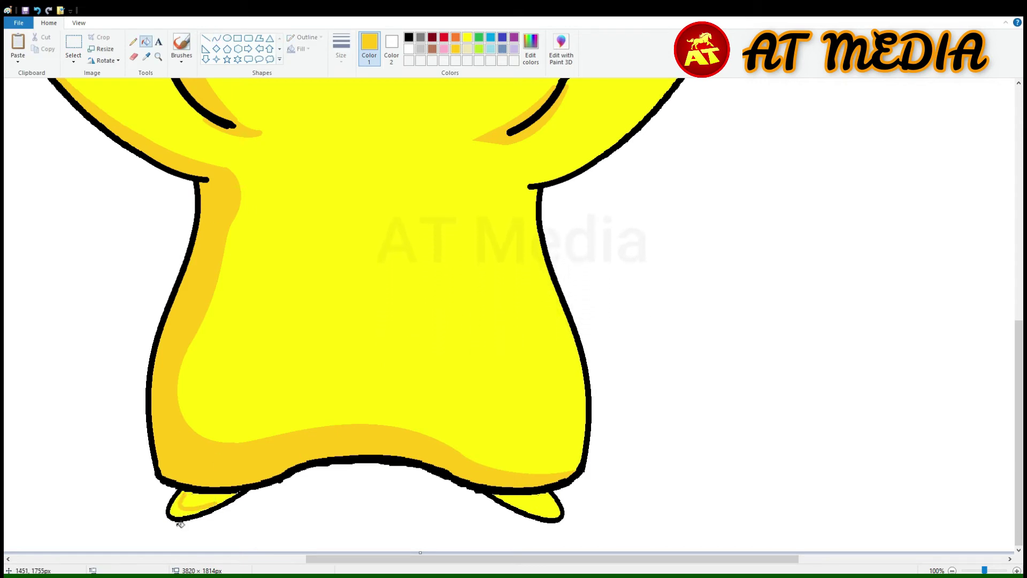
pyautogui.scroll(1, 284, 305)
pyautogui.click(205, 38)
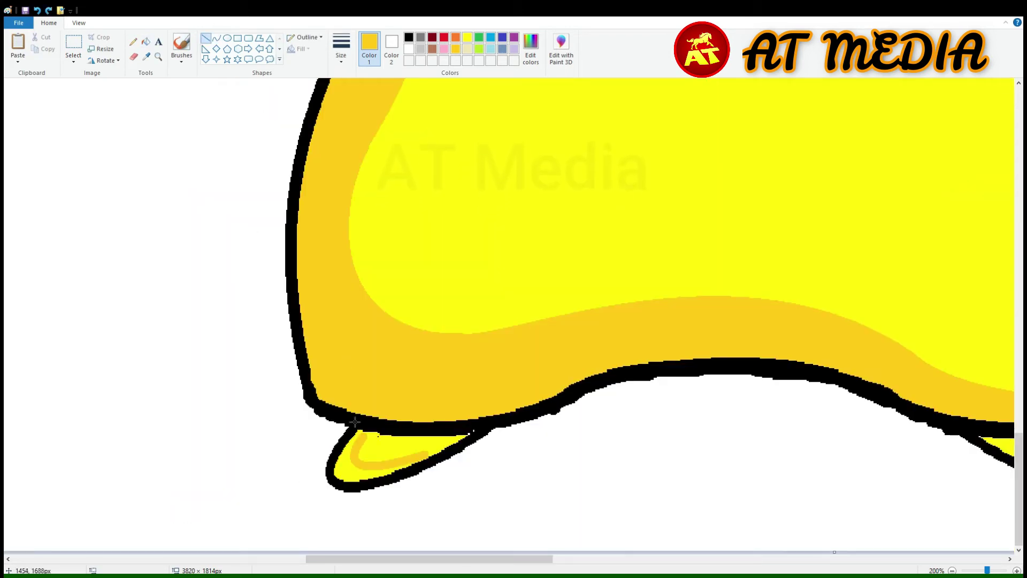
# Shade the right foot's outer edge with a bent gold curve and a gold fill in the strip beside it.
pyautogui.moveTo(353, 558); pyautogui.dragTo(478, 558)
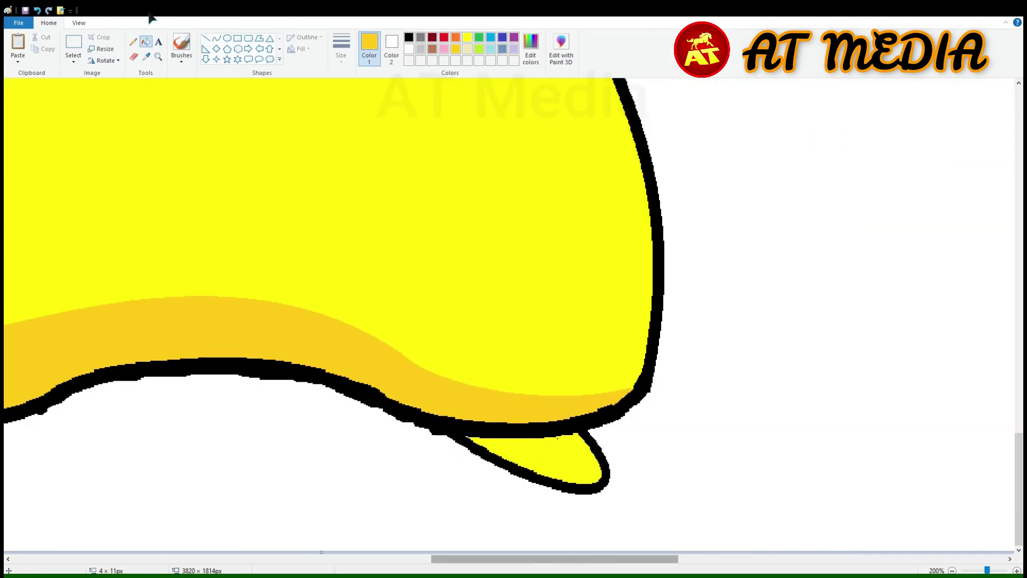
pyautogui.click(216, 38)
pyautogui.moveTo(573, 436)
pyautogui.mouseDown()
pyautogui.moveTo(529, 465)
pyautogui.moveTo(588, 476)
pyautogui.mouseUp()
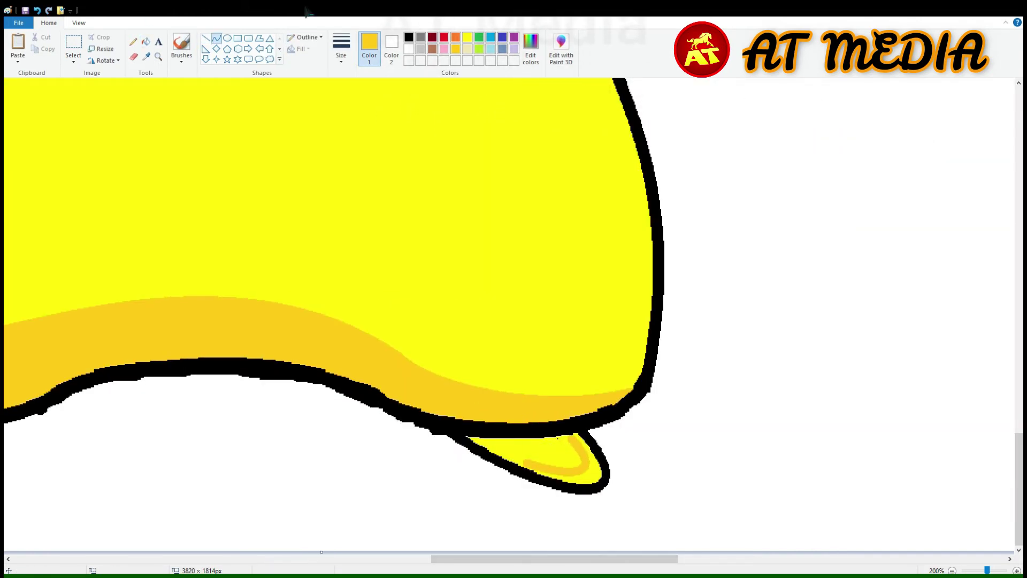
pyautogui.click(146, 42)
pyautogui.click(591, 460)
pyautogui.scroll(-2, 919, 456)
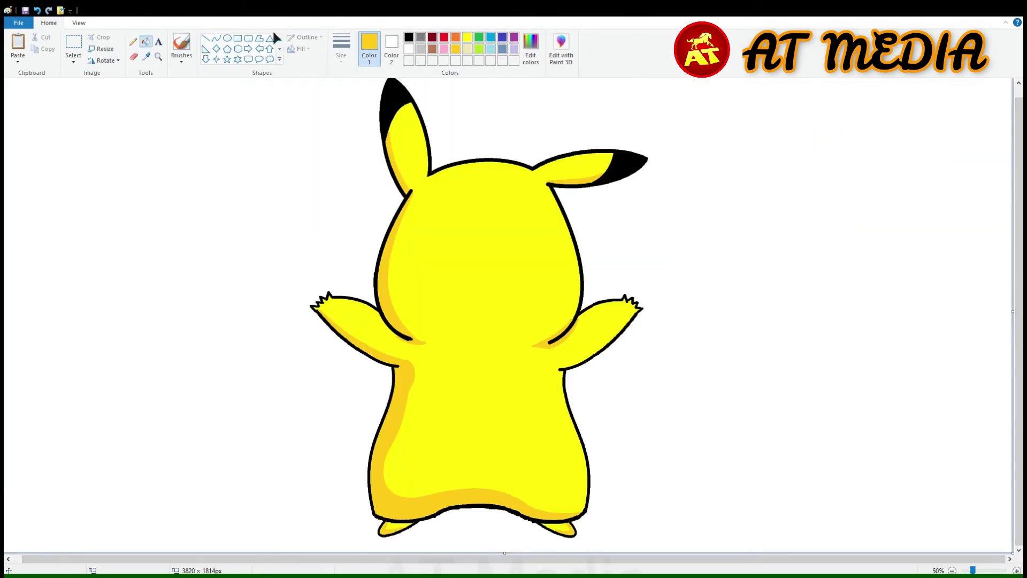
# Draw a gold shading curve about 258 × 141 px along the underside of the right arm, bent to follow the outline.
pyautogui.click(206, 38)
pyautogui.click(1016, 570)
pyautogui.moveTo(502, 559); pyautogui.dragTo(780, 559)
pyautogui.scroll(-5, 561, 392)
pyautogui.moveTo(680, 218); pyautogui.dragTo(532, 294)
pyautogui.hotkey('ctrl', 'z')
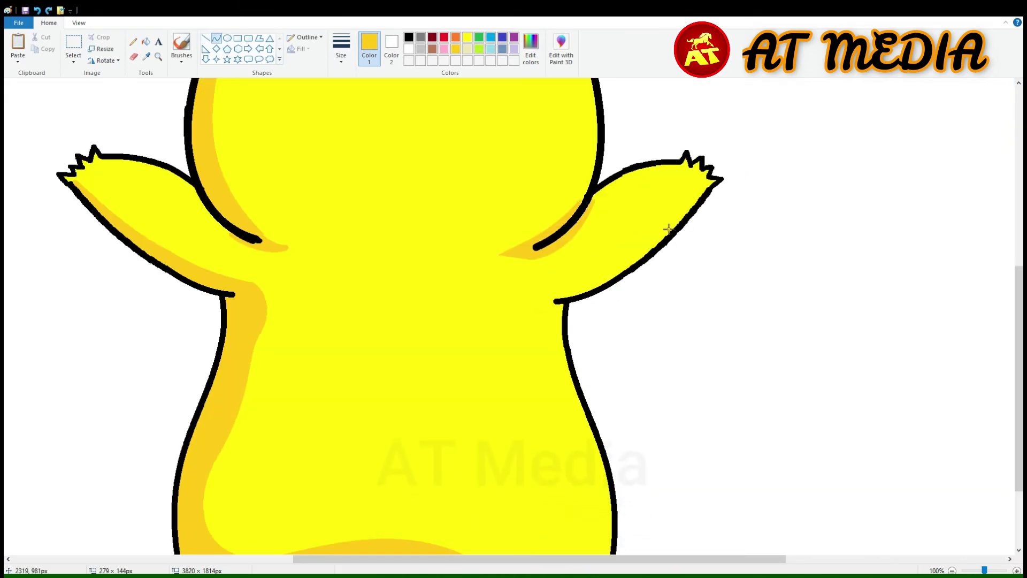
pyautogui.moveTo(669, 238); pyautogui.dragTo(537, 297)
pyautogui.click(661, 246)
pyautogui.click(608, 291)
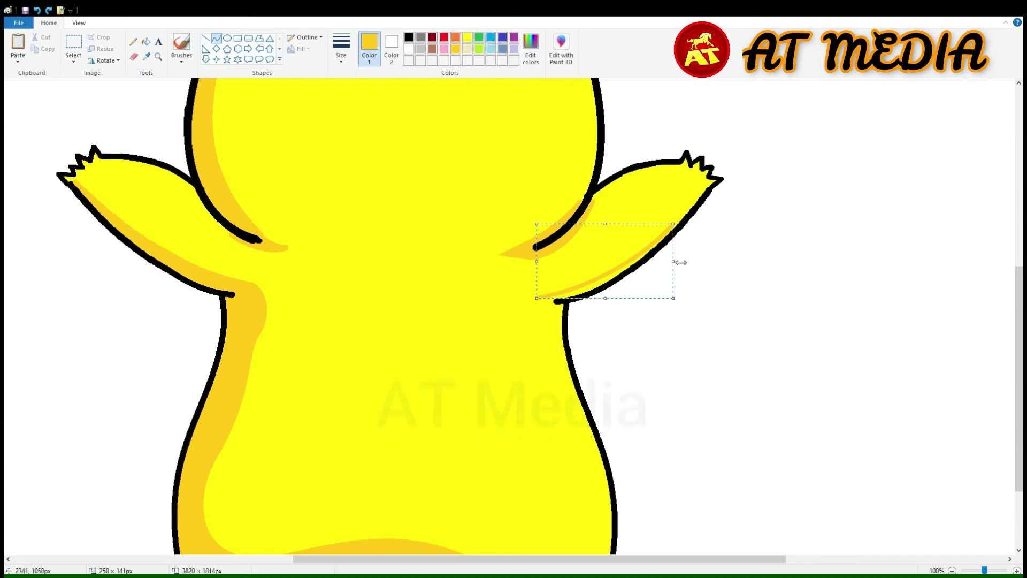
pyautogui.click(696, 292)
# Continue the gold curve from the right armpit down the body's right side and fill the enclosed strip with gold.
pyautogui.moveTo(535, 299); pyautogui.dragTo(584, 430)
pyautogui.click(515, 311)
pyautogui.click(549, 384)
pyautogui.click(702, 345)
pyautogui.click(146, 41)
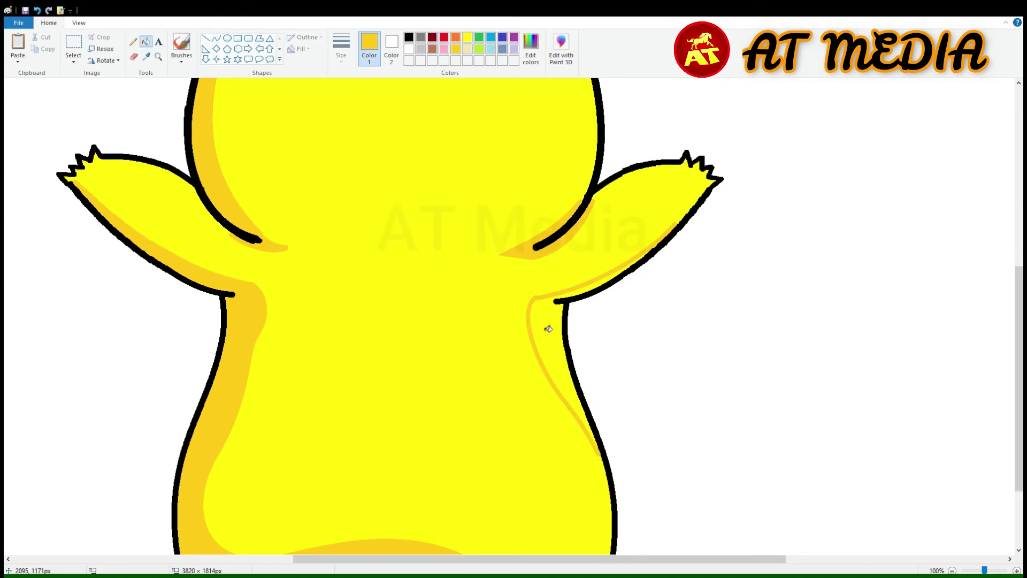
pyautogui.click(547, 328)
# Outline a round left cheek against the face outline with bent black curves.
pyautogui.scroll(6, 233, 272)
pyautogui.click(227, 38)
pyautogui.click(409, 38)
pyautogui.scroll(-4, 310, 369)
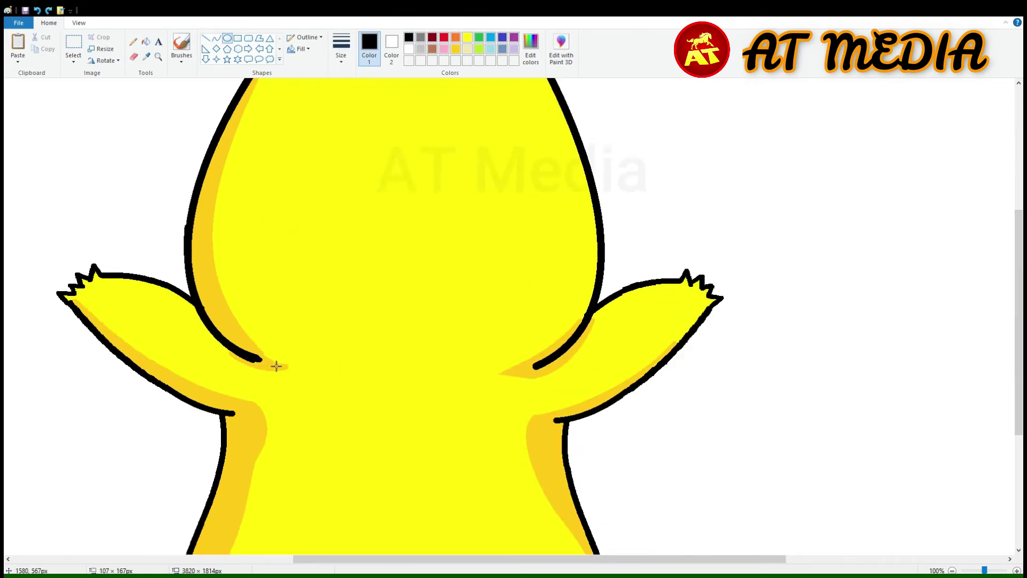
pyautogui.scroll(2, 300, 325)
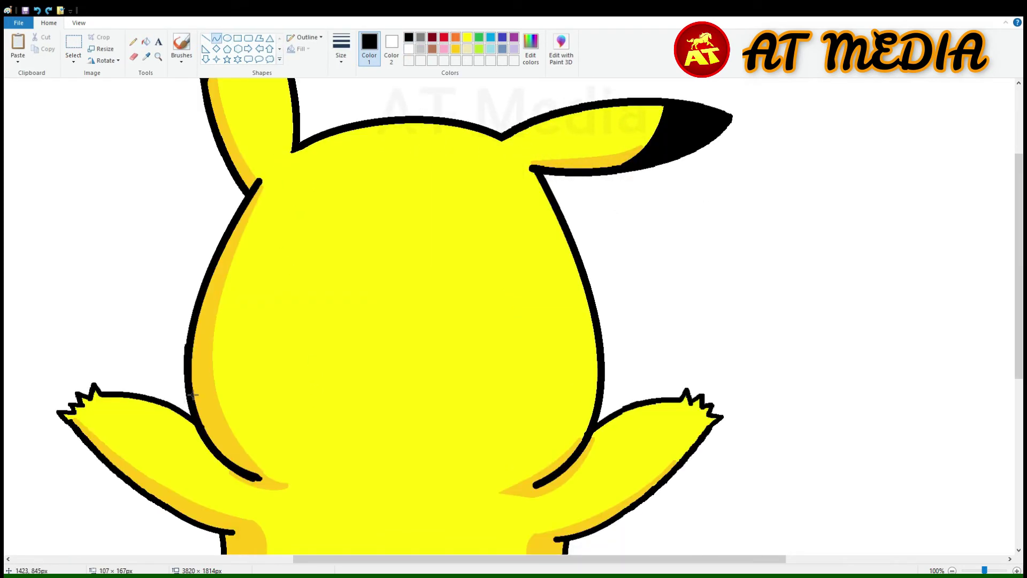
pyautogui.moveTo(192, 390)
pyautogui.mouseDown()
pyautogui.moveTo(296, 394)
pyautogui.moveTo(292, 386)
pyautogui.mouseUp()
pyautogui.moveTo(227, 364)
pyautogui.mouseDown()
pyautogui.moveTo(218, 339)
pyautogui.moveTo(274, 358)
pyautogui.mouseUp()
pyautogui.moveTo(272, 371)
pyautogui.mouseDown()
pyautogui.moveTo(271, 356)
pyautogui.moveTo(236, 467)
pyautogui.mouseUp()
pyautogui.click(310, 379)
pyautogui.moveTo(284, 411); pyautogui.dragTo(319, 412)
pyautogui.moveTo(297, 460); pyautogui.dragTo(292, 478)
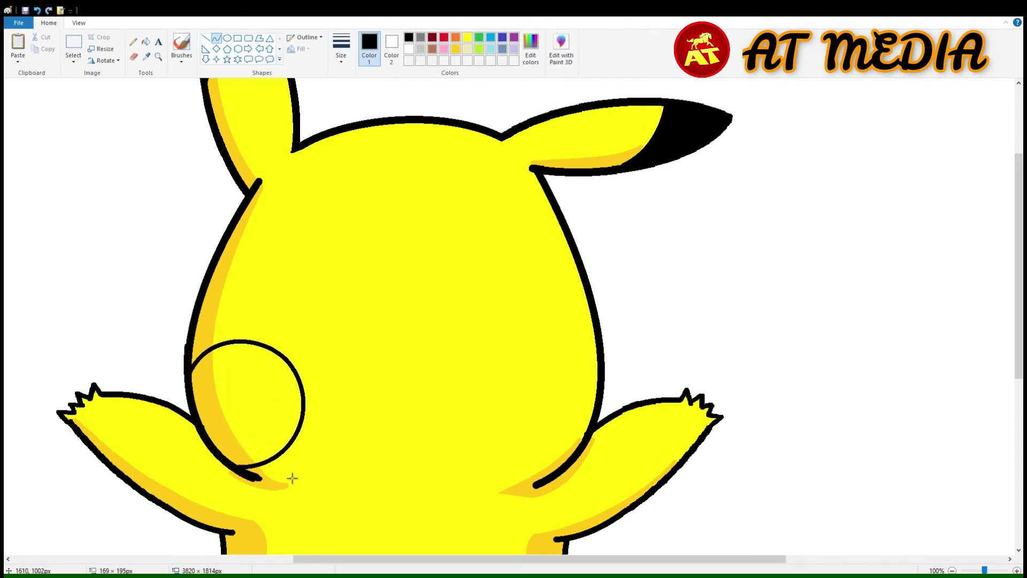
# Fill the left cheek with bright red and its shaded outer strip with a darker red.
pyautogui.click(146, 41)
pyautogui.click(432, 38)
pyautogui.click(416, 367)
pyautogui.click(270, 398)
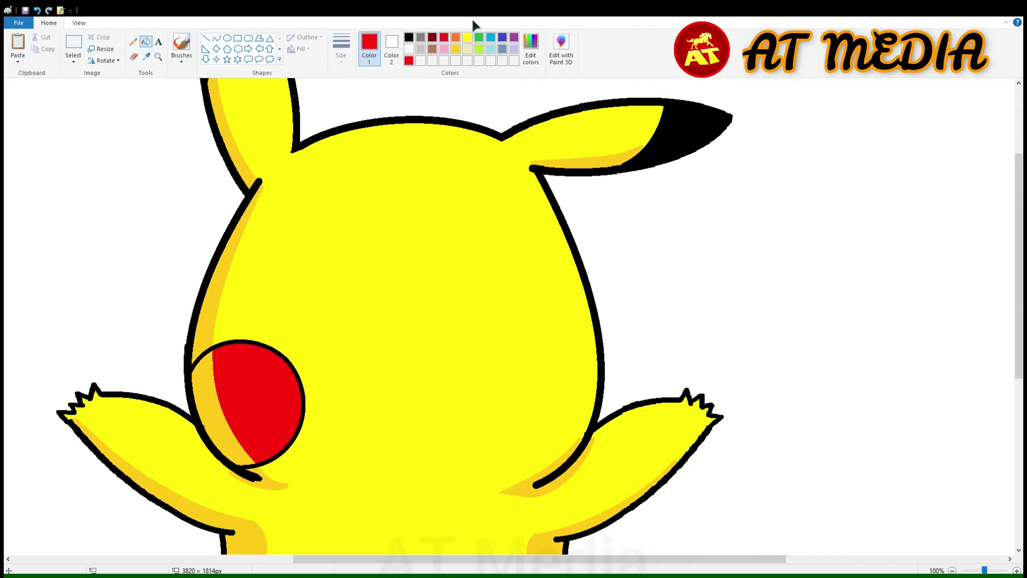
pyautogui.click(204, 401)
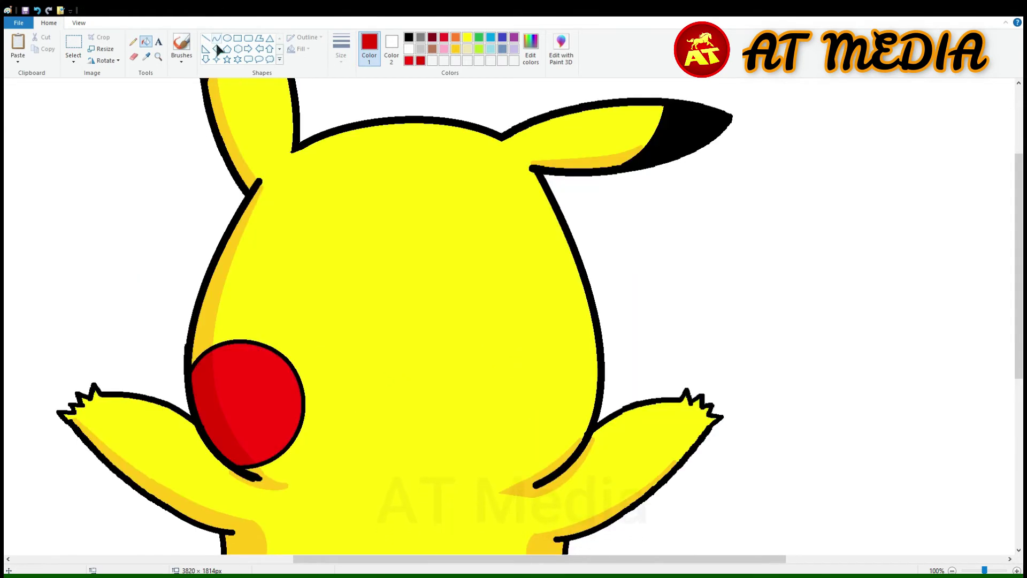
# Copy the left cheek, paste it, flip the copy horizontally and move it onto the blank canvas beside the character.
pyautogui.click(74, 59)
pyautogui.click(96, 97)
pyautogui.moveTo(249, 480); pyautogui.dragTo(338, 448)
pyautogui.hotkey('ctrl', 'c')
pyautogui.hotkey('ctrl', 'v')
pyautogui.click(103, 61)
pyautogui.click(119, 120)
pyautogui.moveTo(110, 176)
pyautogui.mouseDown()
pyautogui.moveTo(536, 408)
pyautogui.moveTo(556, 433)
pyautogui.moveTo(547, 435)
pyautogui.moveTo(799, 307)
pyautogui.mouseUp()
pyautogui.click(819, 493)
# Clear the yellow and gold around the copied cheek with white fill and cut off its stray outline remnants with white lines.
pyautogui.click(146, 42)
pyautogui.click(409, 48)
pyautogui.click(861, 301)
pyautogui.click(711, 278)
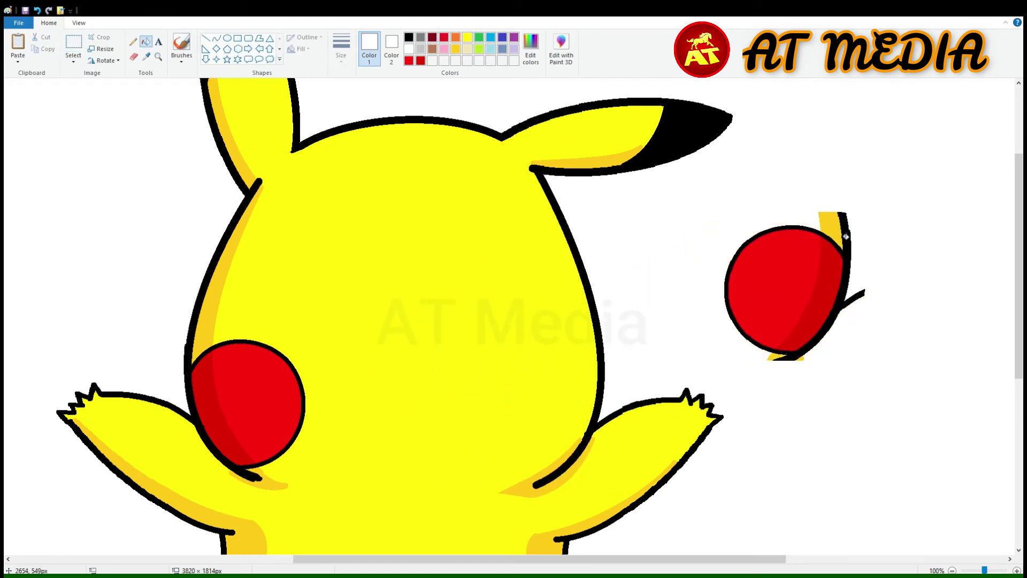
pyautogui.click(832, 224)
pyautogui.click(776, 356)
pyautogui.click(802, 362)
pyautogui.click(206, 38)
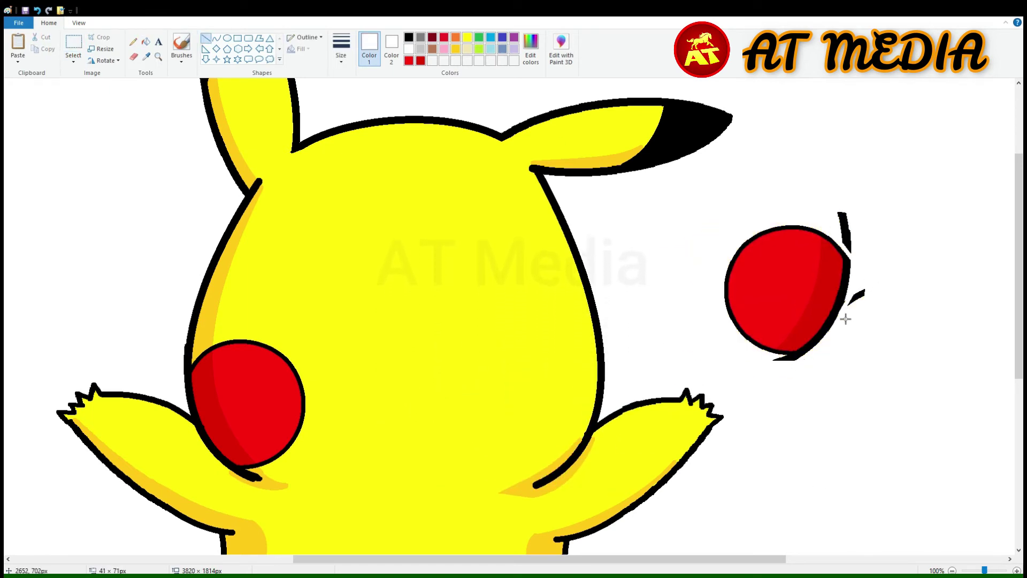
pyautogui.moveTo(765, 354); pyautogui.dragTo(814, 362)
pyautogui.click(146, 41)
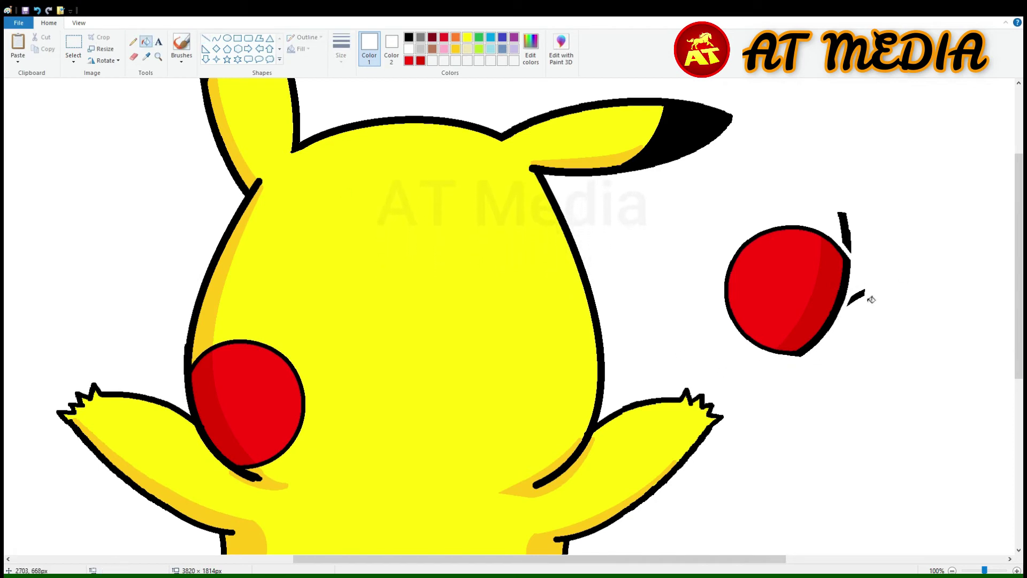
# Place the mirrored cheek against the face's right outline and fill its darker strip with bright red.
pyautogui.click(73, 43)
pyautogui.moveTo(861, 401); pyautogui.dragTo(718, 210)
pyautogui.moveTo(804, 290); pyautogui.dragTo(561, 397)
pyautogui.click(728, 312)
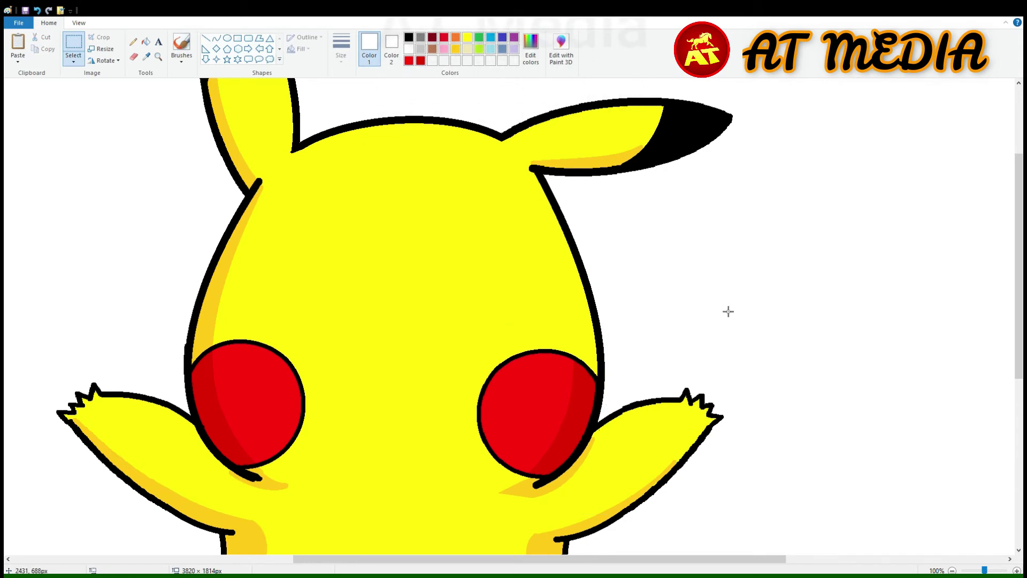
pyautogui.click(146, 57)
pyautogui.click(541, 411)
pyautogui.click(579, 413)
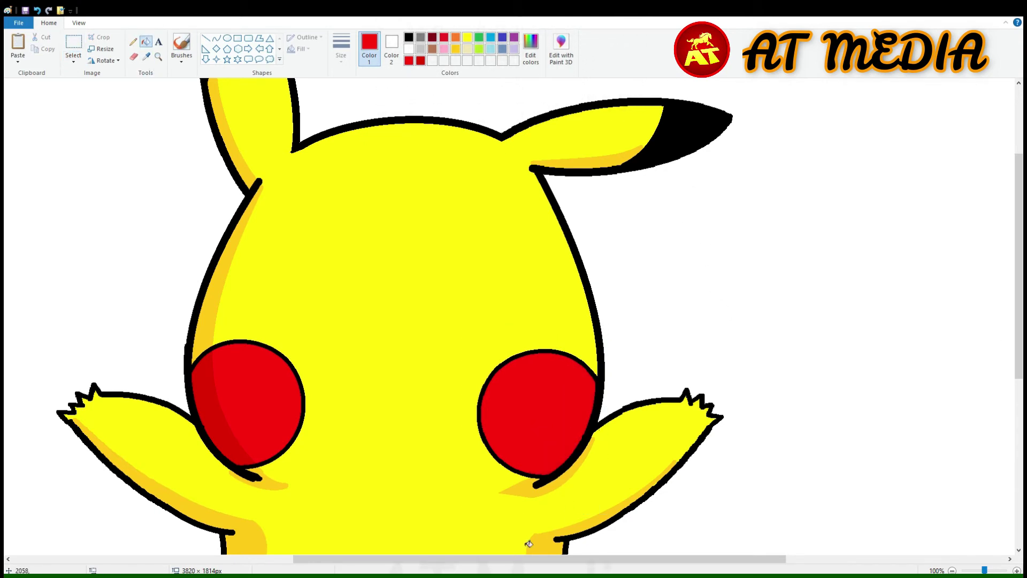
# Draw the tail's outer zigzag edge in black straight lines from the body's lower left side up to the left arm.
pyautogui.scroll(-1, 579, 412)
pyautogui.click(206, 38)
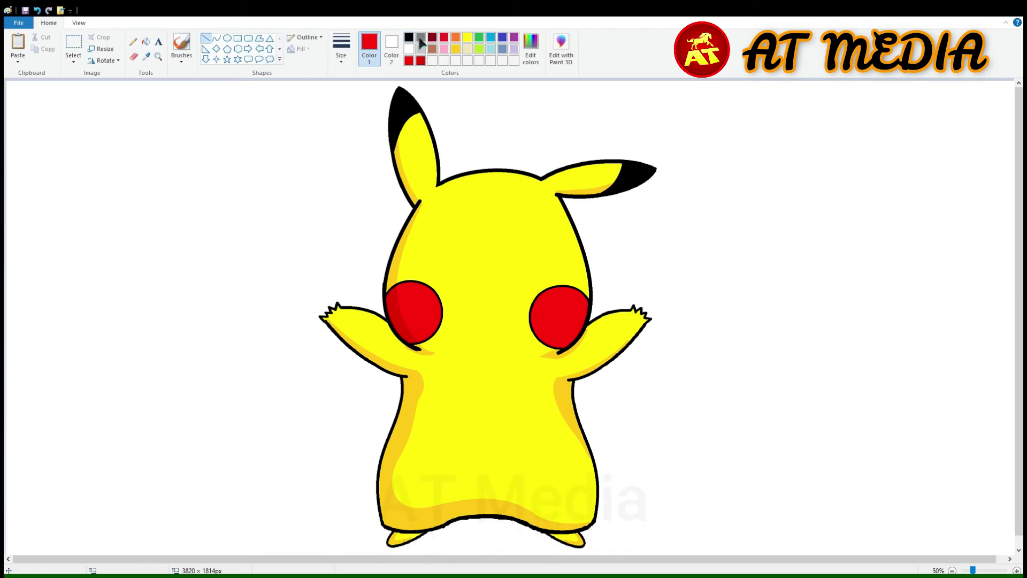
pyautogui.moveTo(376, 485); pyautogui.dragTo(351, 463)
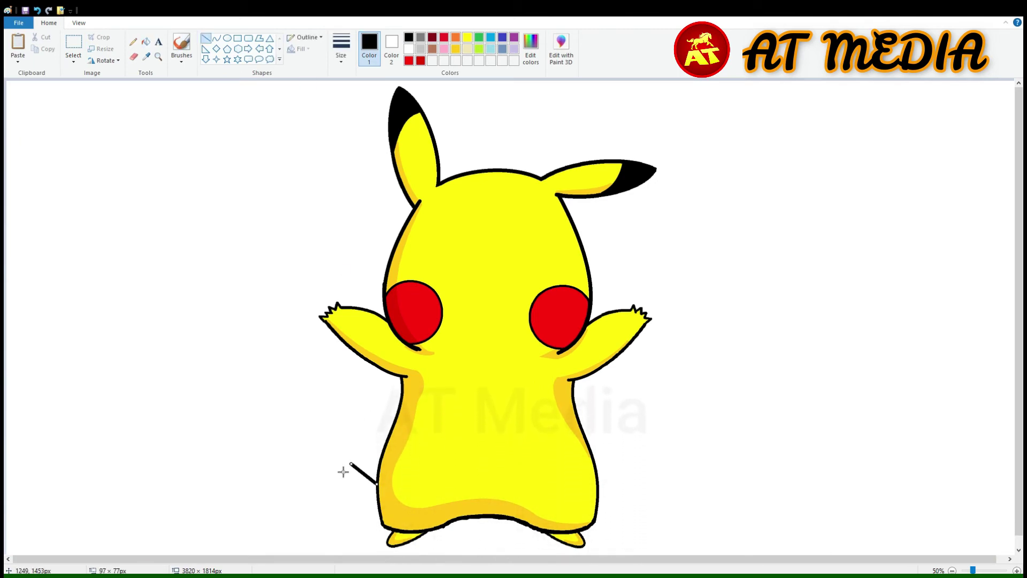
pyautogui.click(343, 471)
pyautogui.click(1016, 570)
pyautogui.scroll(-7, 781, 473)
pyautogui.moveTo(485, 560); pyautogui.dragTo(685, 561)
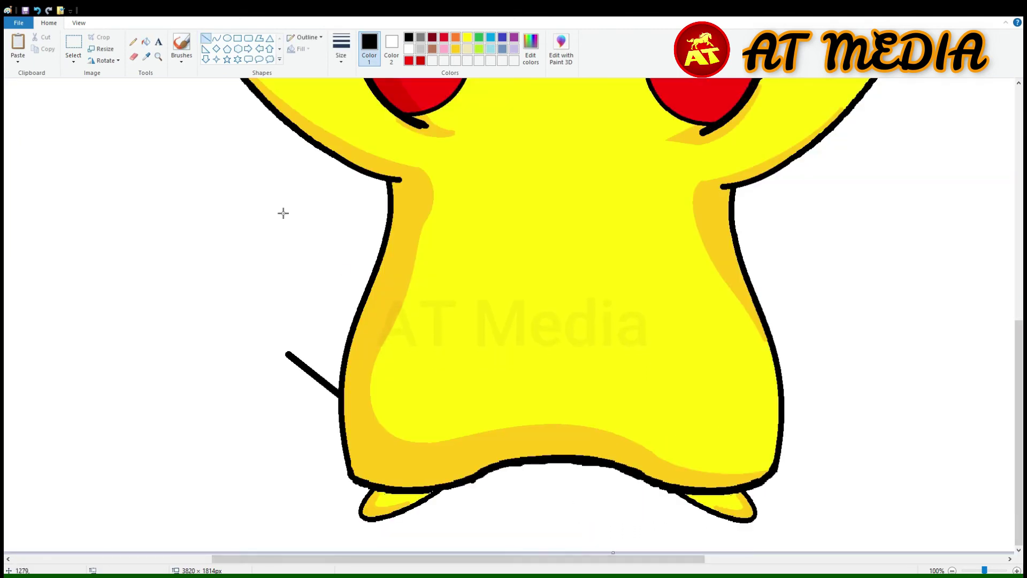
pyautogui.moveTo(297, 279); pyautogui.dragTo(288, 354)
pyautogui.moveTo(295, 289)
pyautogui.mouseDown()
pyautogui.moveTo(245, 238)
pyautogui.moveTo(277, 116)
pyautogui.mouseUp()
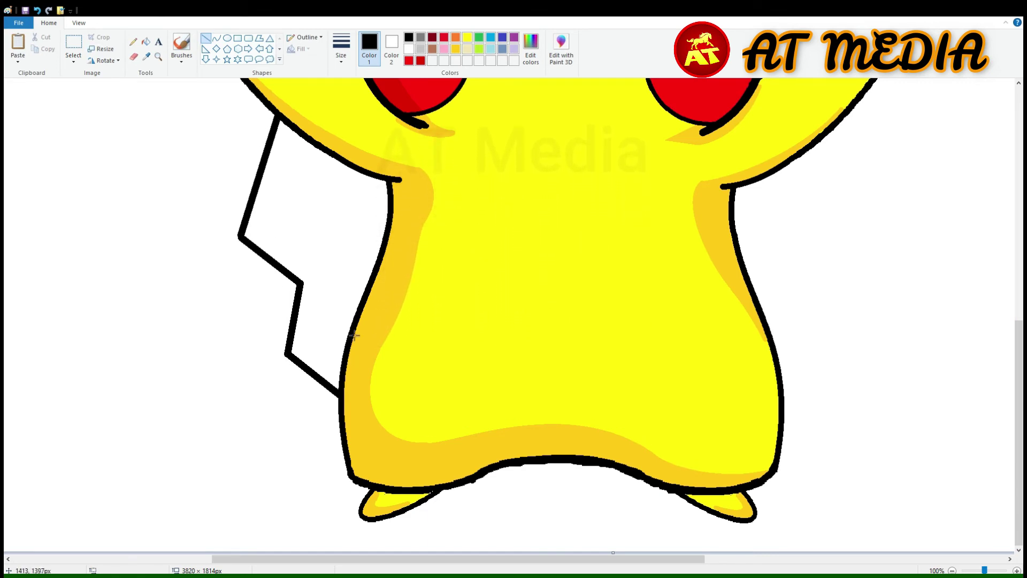
# Draw the tail's inner zigzag edge in black lines between the body's left side and the left arm.
pyautogui.moveTo(339, 317)
pyautogui.mouseDown()
pyautogui.moveTo(368, 247)
pyautogui.moveTo(383, 249)
pyautogui.moveTo(338, 209)
pyautogui.moveTo(332, 219)
pyautogui.moveTo(346, 166)
pyautogui.mouseUp()
pyautogui.hotkey('ctrl', 'z')
pyautogui.moveTo(339, 224); pyautogui.dragTo(368, 175)
# Outline the broad upper tail from the left arm to the head with two straight black lines joined by an outward-bent curve.
pyautogui.scroll(3, 370, 318)
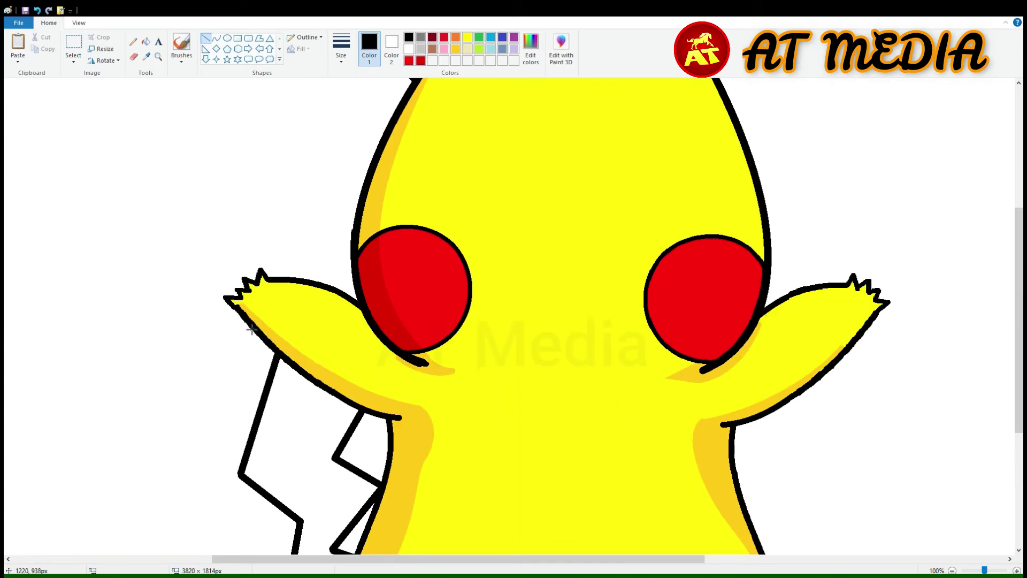
pyautogui.moveTo(250, 324); pyautogui.dragTo(57, 289)
pyautogui.moveTo(373, 162)
pyautogui.mouseDown()
pyautogui.moveTo(107, 81)
pyautogui.moveTo(142, 79)
pyautogui.mouseUp()
pyautogui.scroll(4, 122, 188)
pyautogui.scroll(-2, 121, 187)
pyautogui.moveTo(143, 214)
pyautogui.mouseDown()
pyautogui.moveTo(107, 178)
pyautogui.moveTo(59, 424)
pyautogui.mouseUp()
pyautogui.click(37, 328)
pyautogui.click(44, 322)
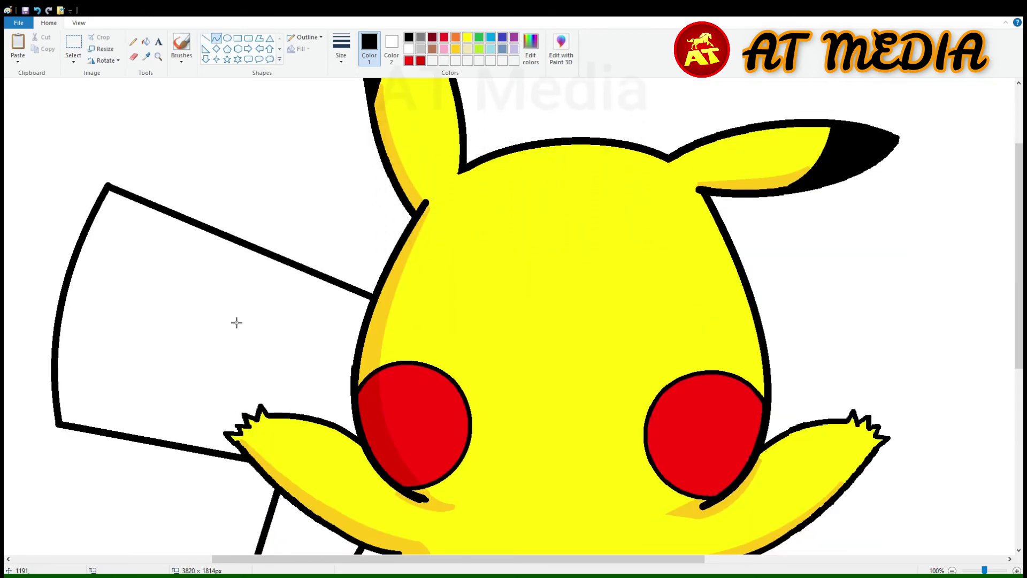
# Fill the upper and lower parts of the tail with yellow.
pyautogui.scroll(-1, 242, 355)
pyautogui.click(146, 42)
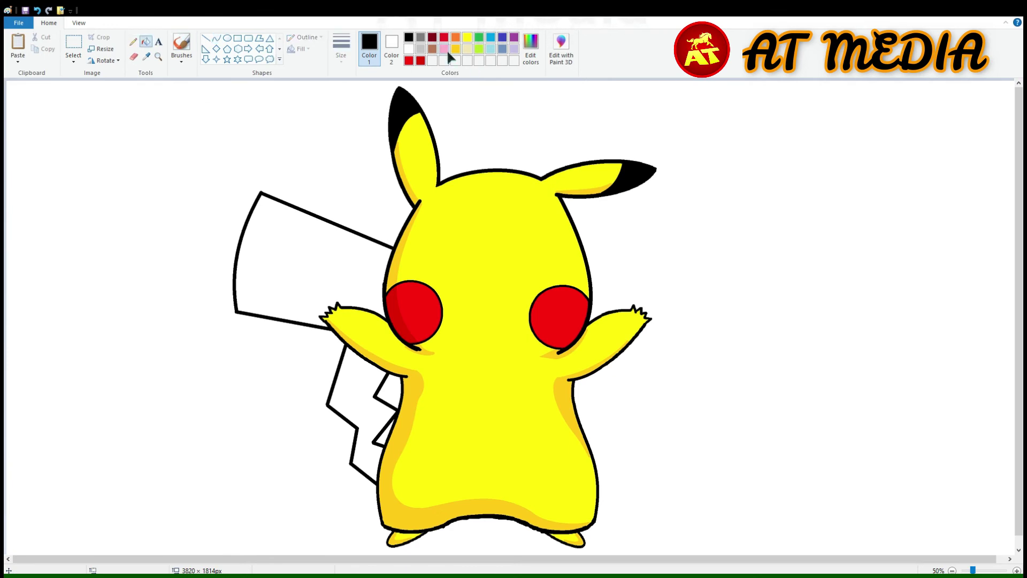
pyautogui.click(467, 37)
pyautogui.click(310, 252)
pyautogui.click(364, 394)
# Draw a jagged black line across the tail near its base to separate the base section.
pyautogui.scroll(2, 464, 469)
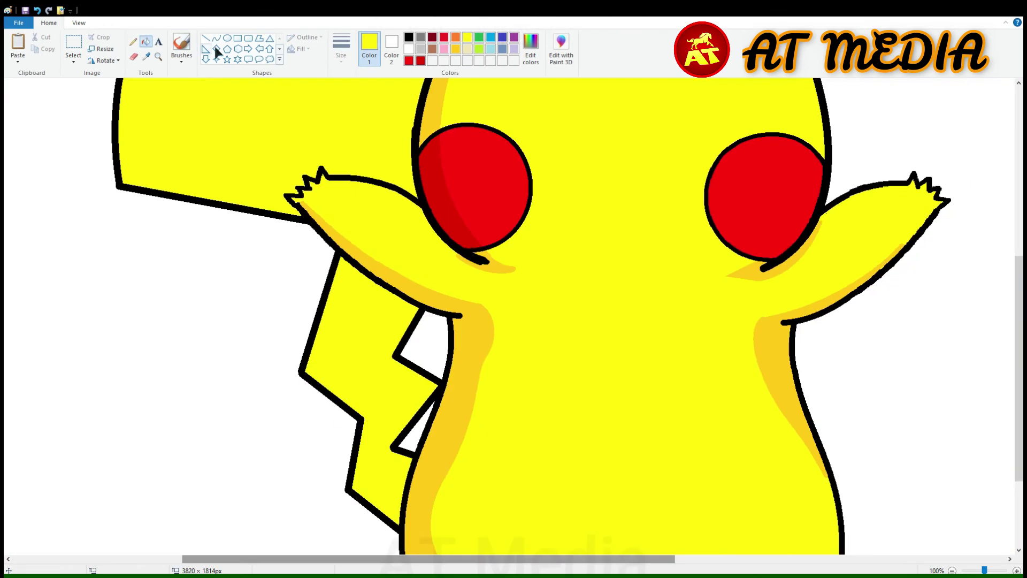
pyautogui.click(206, 38)
pyautogui.click(341, 50)
pyautogui.click(335, 151)
pyautogui.scroll(1, 485, 462)
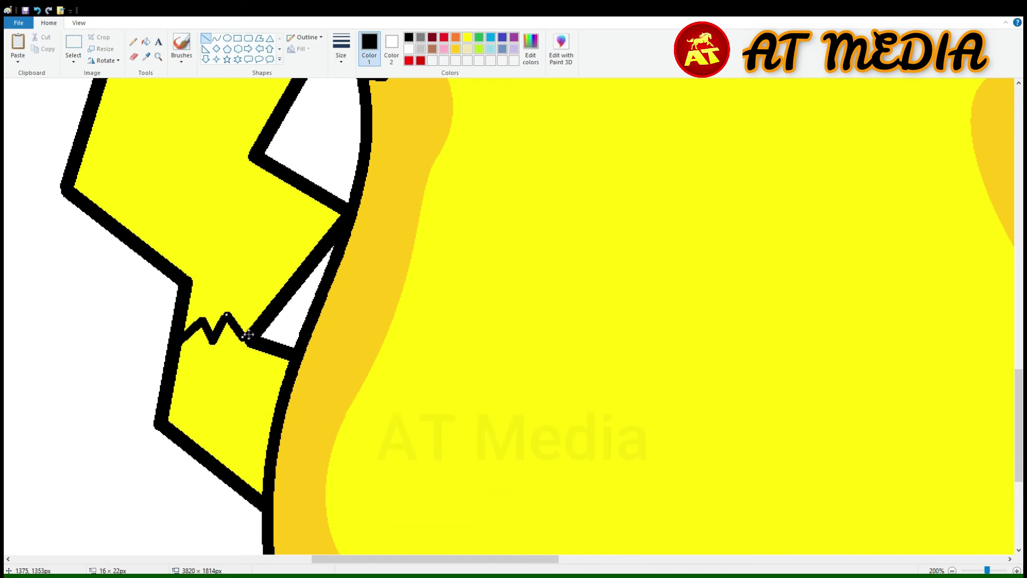
# Fill the tail's base section with brown and recolour it with a darker brown.
pyautogui.click(146, 42)
pyautogui.click(238, 368)
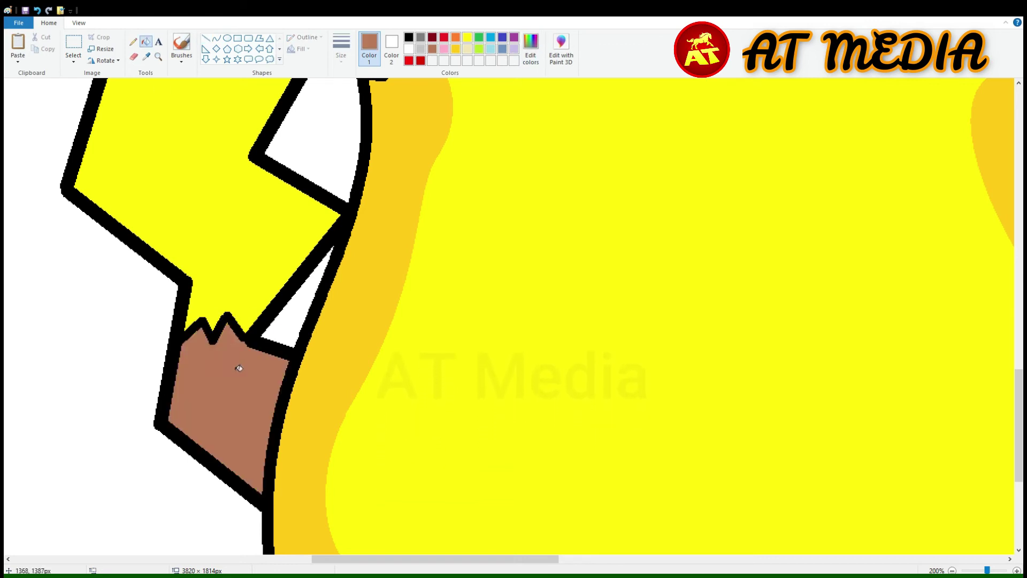
pyautogui.click(633, 299)
pyautogui.click(261, 407)
# Draw gold shading lines on the upper tail, running about 80 × 187 px beside the head and zigzagging around the left hand.
pyautogui.scroll(2, 261, 407)
pyautogui.scroll(-2, 362, 273)
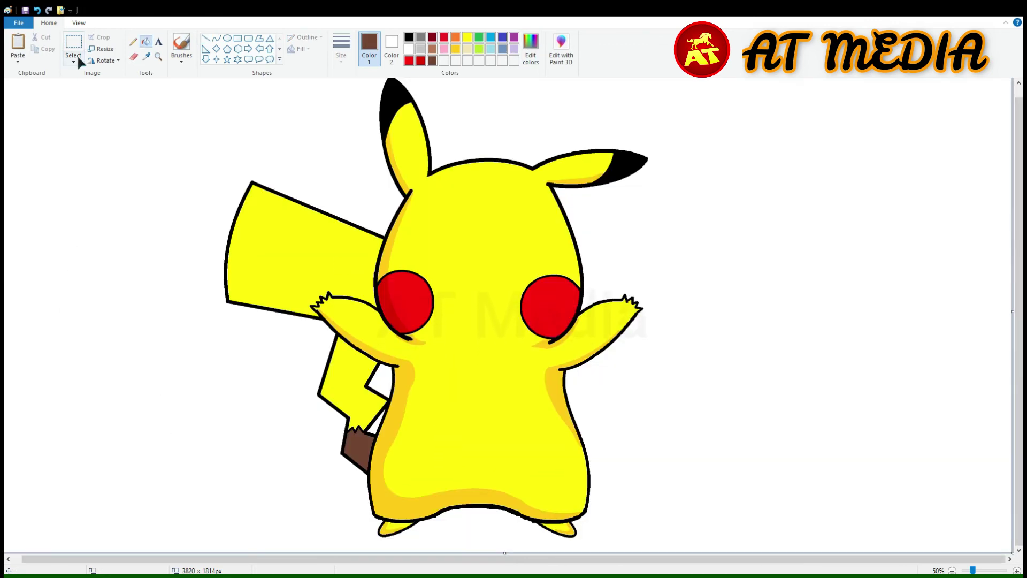
pyautogui.scroll(1, 434, 280)
pyautogui.scroll(1, 423, 278)
pyautogui.moveTo(320, 559); pyautogui.dragTo(447, 559)
pyautogui.scroll(-2, 428, 428)
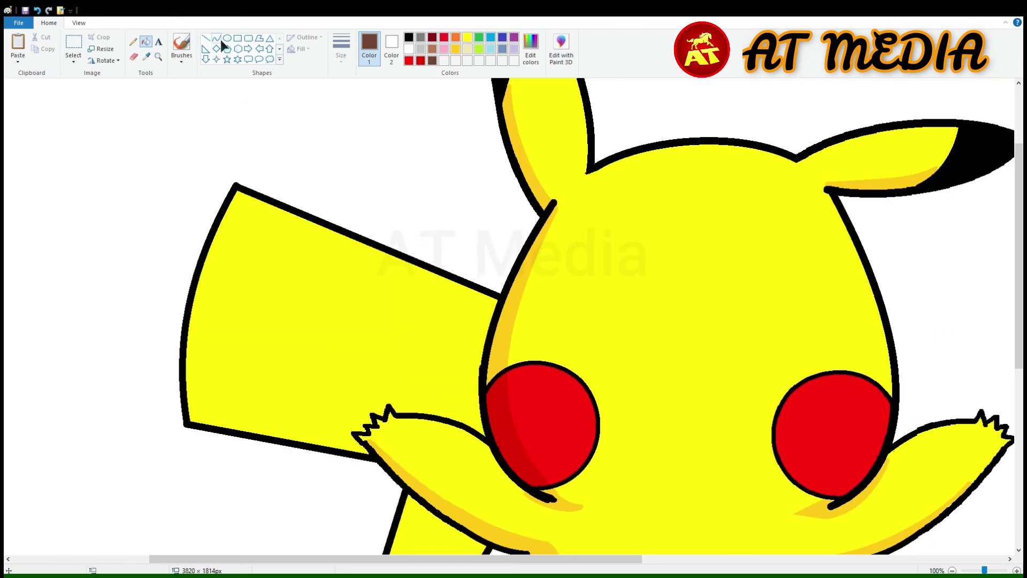
pyautogui.click(206, 38)
pyautogui.click(455, 48)
pyautogui.moveTo(459, 287); pyautogui.dragTo(416, 386)
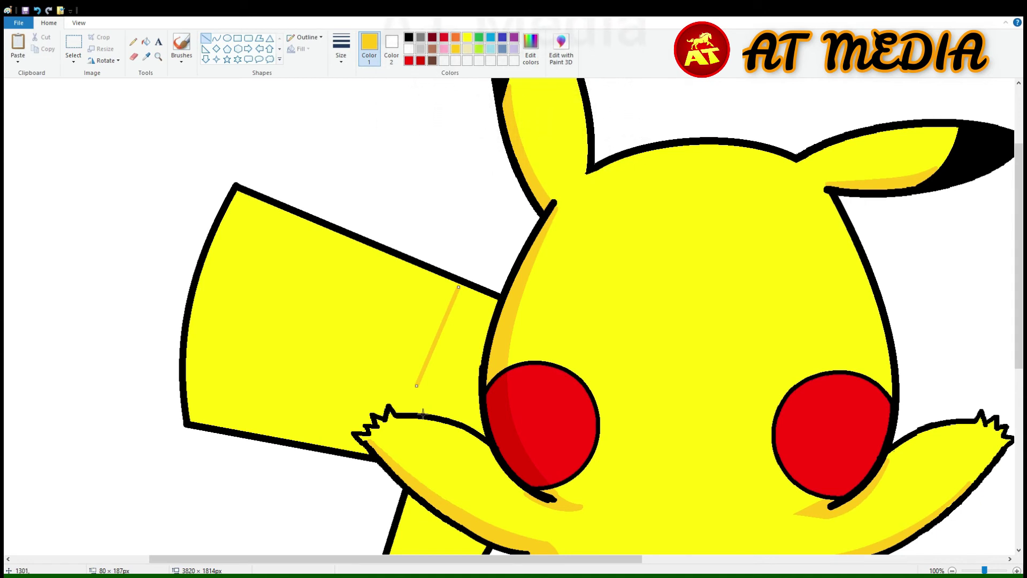
pyautogui.moveTo(417, 385); pyautogui.dragTo(417, 408)
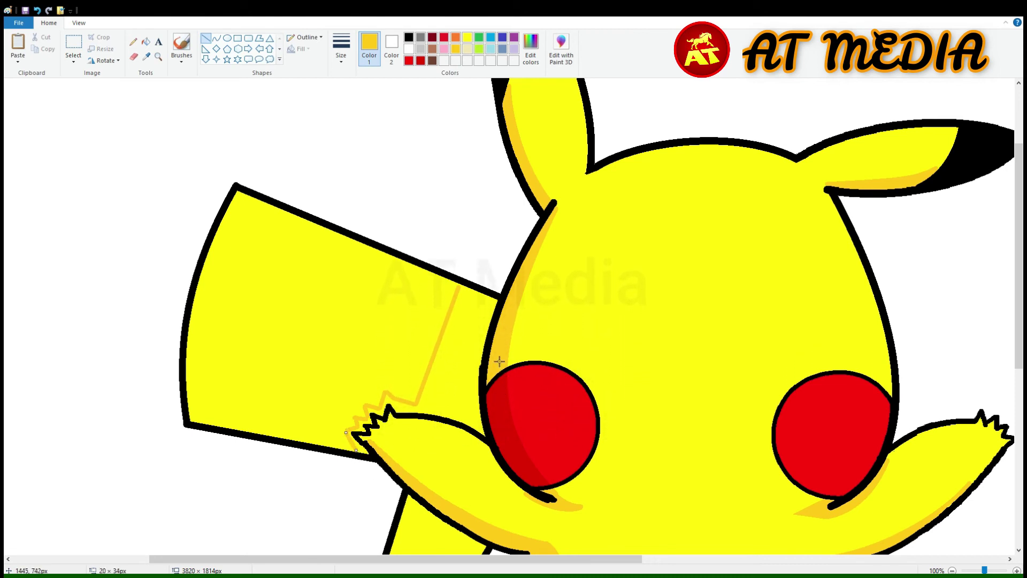
pyautogui.moveTo(350, 440)
pyautogui.mouseDown()
pyautogui.moveTo(190, 415)
pyautogui.moveTo(347, 435)
pyautogui.mouseUp()
# Close the gap in the upper tail's shading outline and fill the lower-edge strip and the area beside the head with gold.
pyautogui.click(146, 41)
pyautogui.click(306, 437)
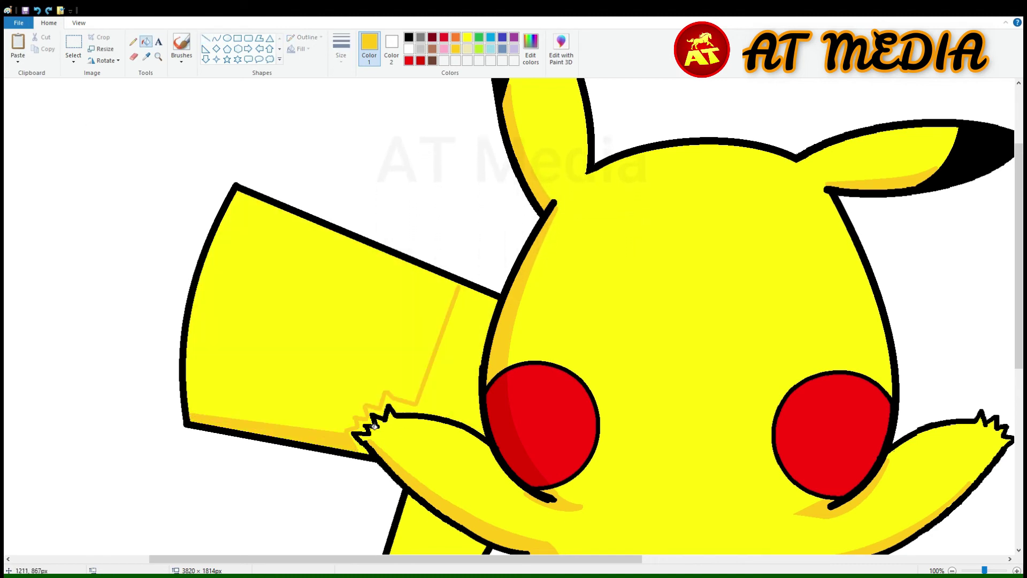
pyautogui.click(206, 39)
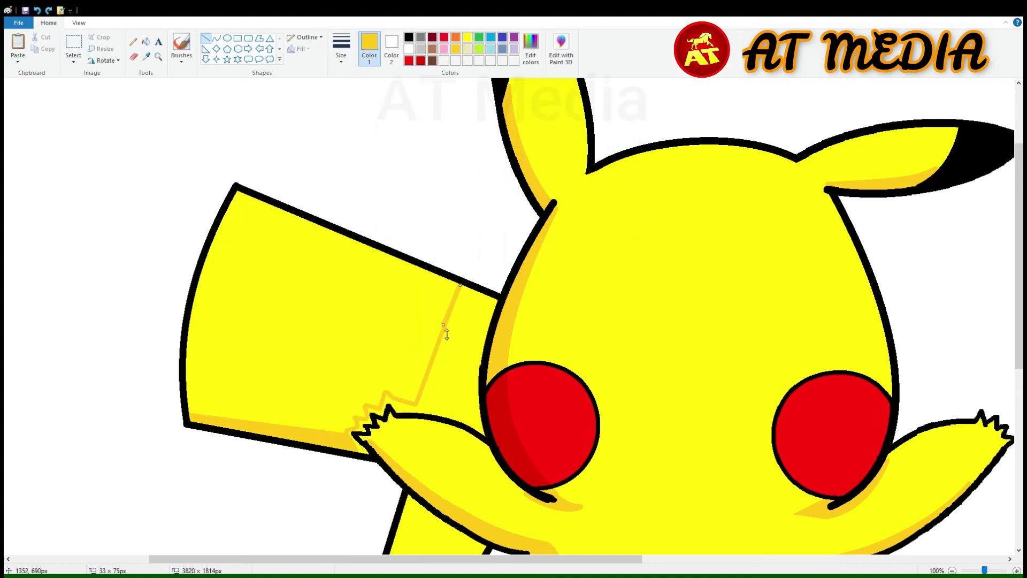
pyautogui.click(146, 41)
pyautogui.click(461, 350)
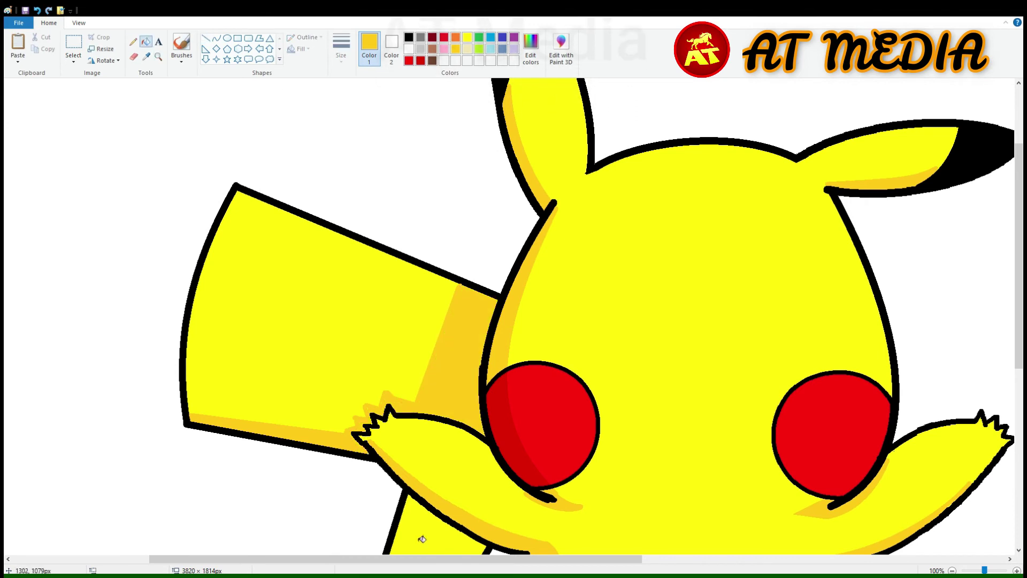
# Draw a gold curve under the left arm's upper outline down to the cheek and fill the enclosed strip with gold.
pyautogui.hscroll(3, 365, 432)
pyautogui.scroll(-5, 365, 432)
pyautogui.click(205, 38)
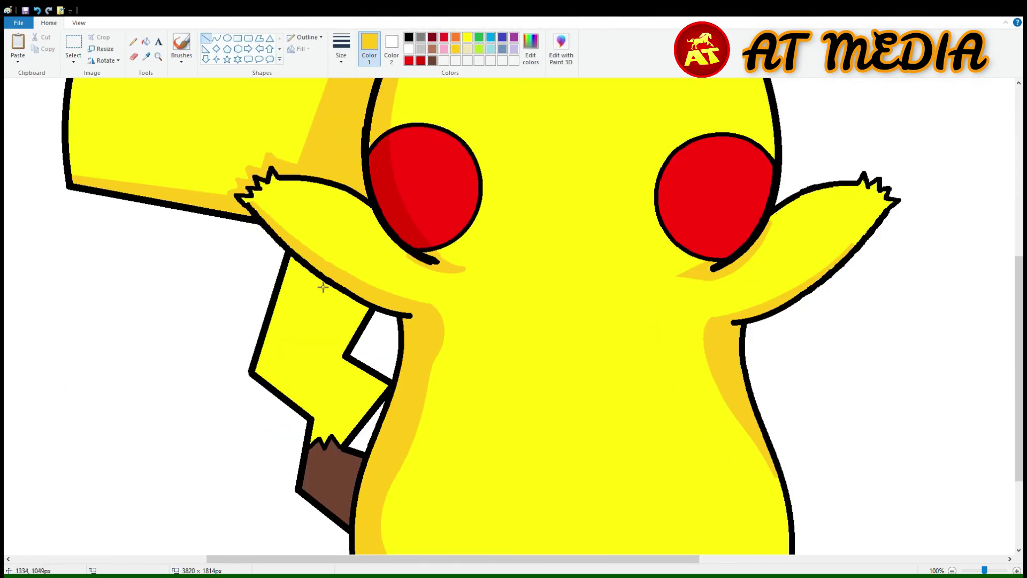
pyautogui.moveTo(277, 183)
pyautogui.mouseDown()
pyautogui.moveTo(380, 248)
pyautogui.moveTo(368, 226)
pyautogui.mouseUp()
pyautogui.moveTo(340, 211); pyautogui.dragTo(337, 201)
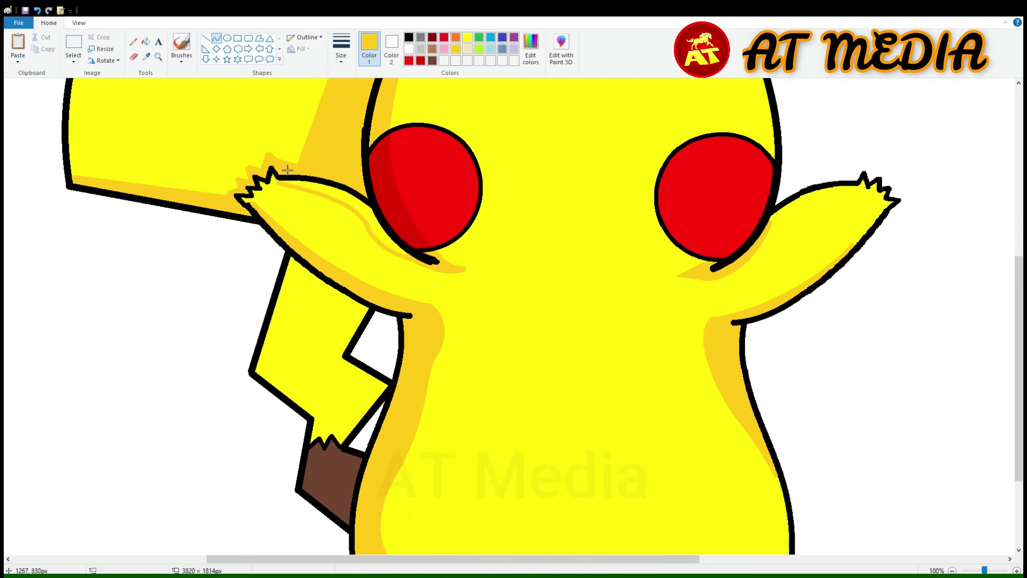
pyautogui.click(145, 43)
pyautogui.click(360, 206)
# Draw gold shading lines on the lower tail below the arm and along its edges, and fill the enclosed areas with gold.
pyautogui.scroll(-3, 271, 245)
pyautogui.scroll(3, 271, 245)
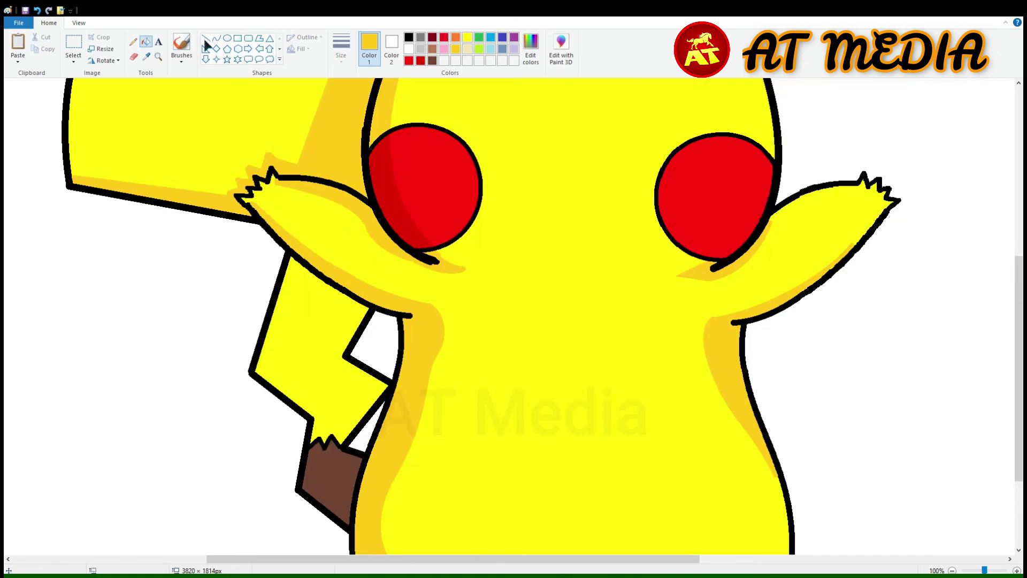
pyautogui.click(206, 39)
pyautogui.moveTo(264, 376); pyautogui.dragTo(310, 298)
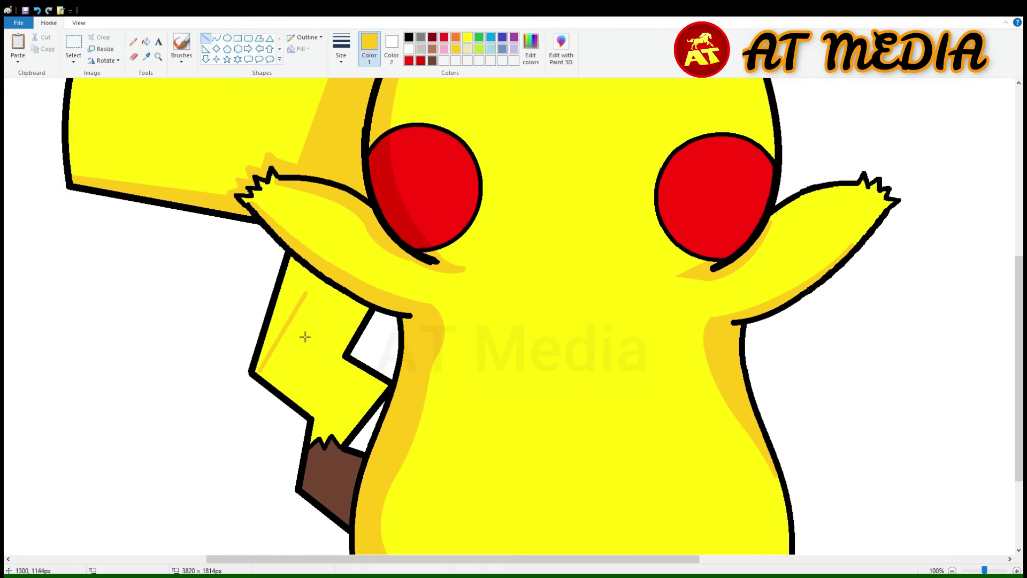
pyautogui.scroll(1, 305, 337)
pyautogui.moveTo(608, 268)
pyautogui.mouseDown()
pyautogui.moveTo(729, 308)
pyautogui.moveTo(657, 394)
pyautogui.moveTo(724, 448)
pyautogui.moveTo(716, 451)
pyautogui.mouseUp()
pyautogui.scroll(-2, 661, 399)
pyautogui.moveTo(716, 332); pyautogui.dragTo(662, 436)
pyautogui.click(147, 41)
pyautogui.click(731, 332)
pyautogui.click(594, 131)
pyautogui.scroll(4, 659, 281)
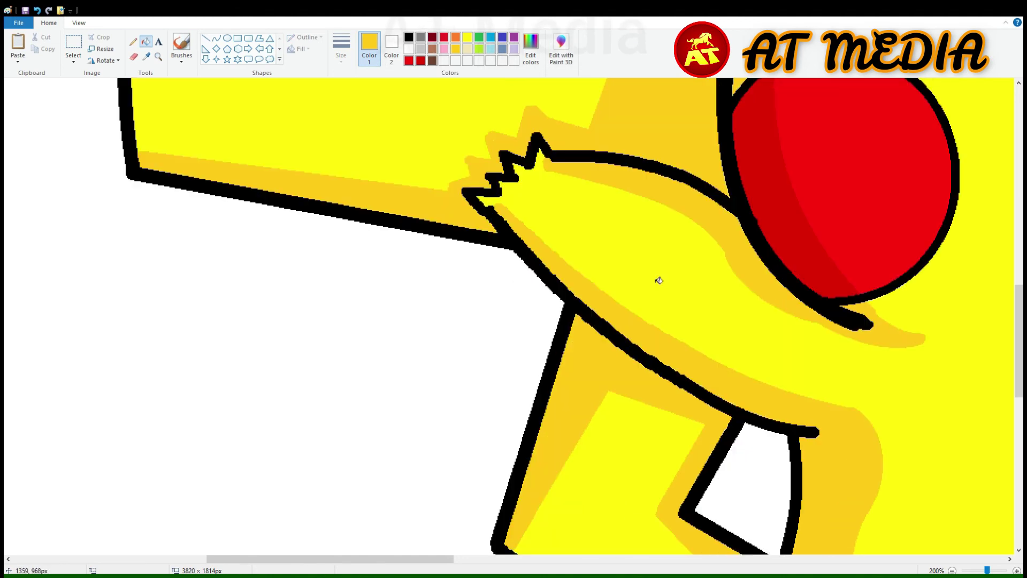
# Fill the tail's base section with dark red.
pyautogui.scroll(-1, 659, 280)
pyautogui.scroll(1, 410, 464)
pyautogui.scroll(-3, 546, 308)
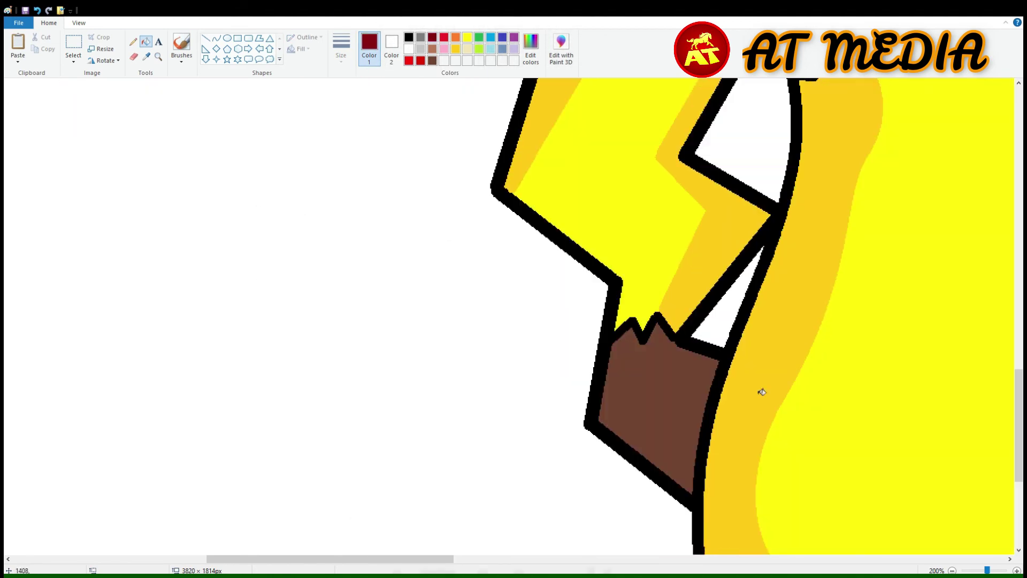
pyautogui.click(658, 412)
pyautogui.hscroll(5, 623, 304)
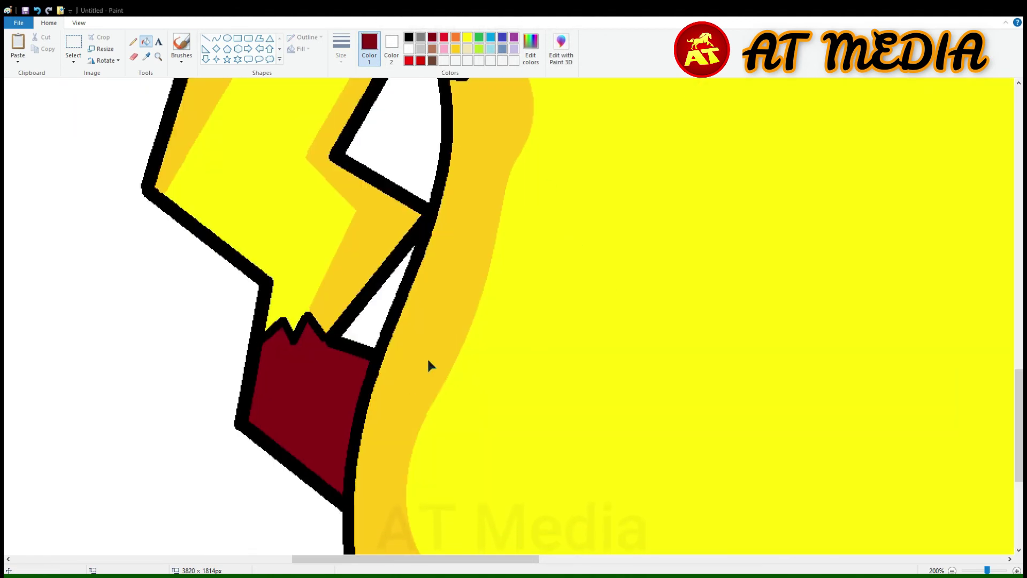
# Outline a shadow area beside the body on the tail's base section and fill it with a darker maroon.
pyautogui.click(208, 39)
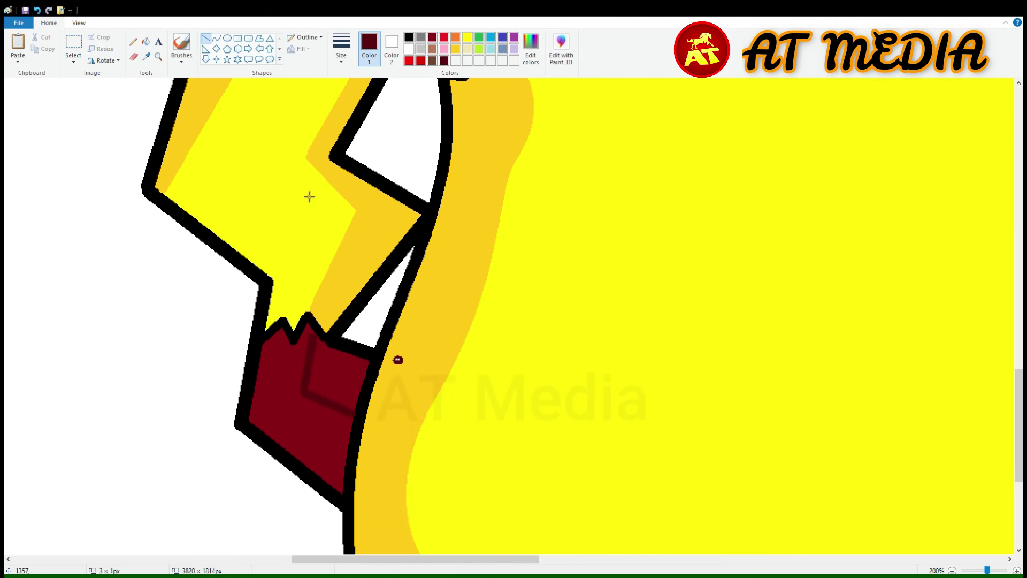
pyautogui.hotkey('ctrl', 'z')
pyautogui.click(146, 42)
pyautogui.click(266, 392)
pyautogui.hotkey('ctrl', 'z')
pyautogui.click(340, 375)
pyautogui.click(974, 571)
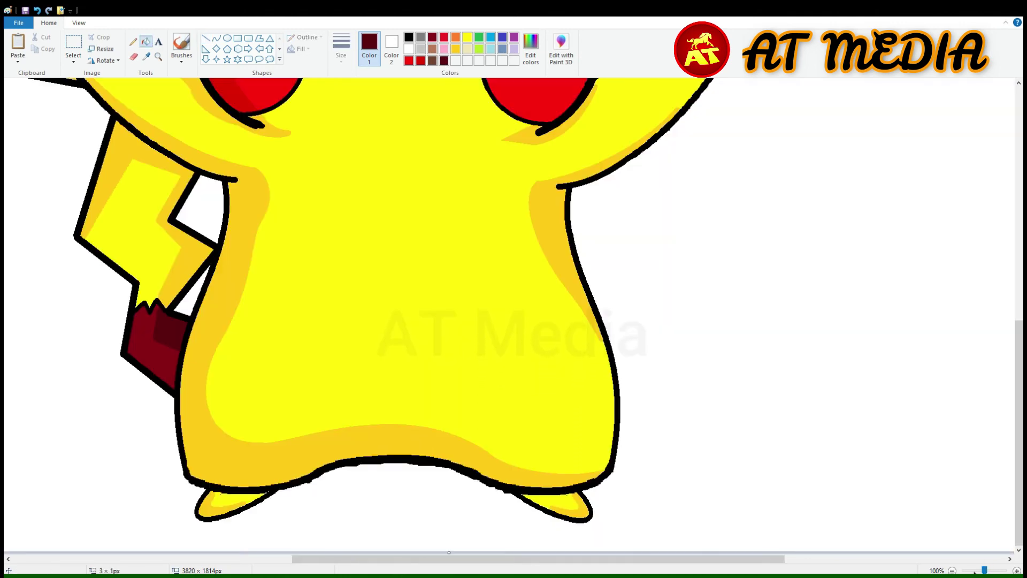
# Draw a solid black circle for the left eye above the left cheek and nudge it left into position.
pyautogui.keyDown('ctrl'); pyautogui.scroll(-1, 288, 143); pyautogui.keyUp('ctrl')
pyautogui.scroll(1, 307, 160)
pyautogui.click(227, 38)
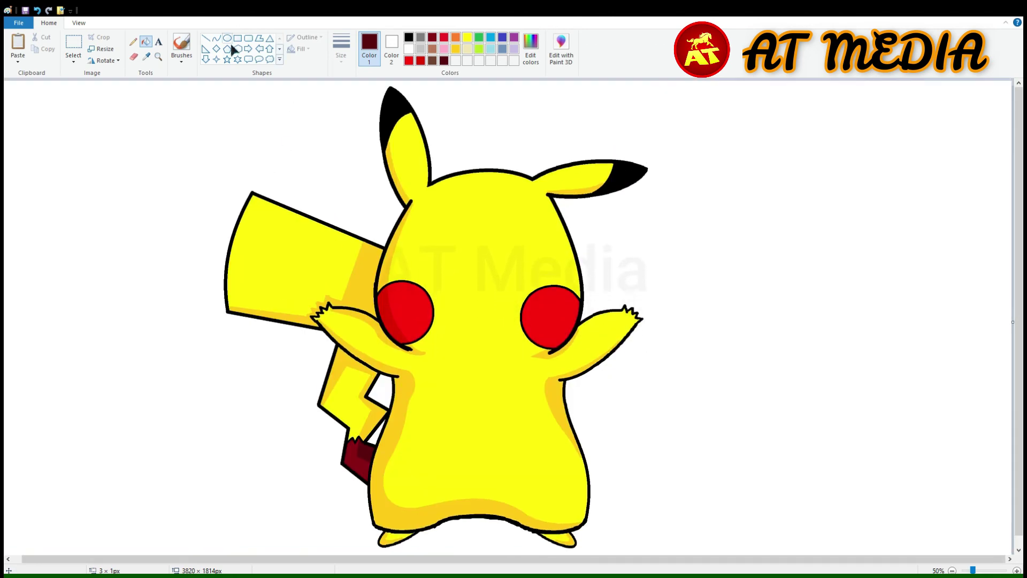
pyautogui.keyDown('shift'); pyautogui.moveTo(426, 234); pyautogui.dragTo(459, 266); pyautogui.keyUp('shift')
pyautogui.click(392, 49)
pyautogui.click(409, 60)
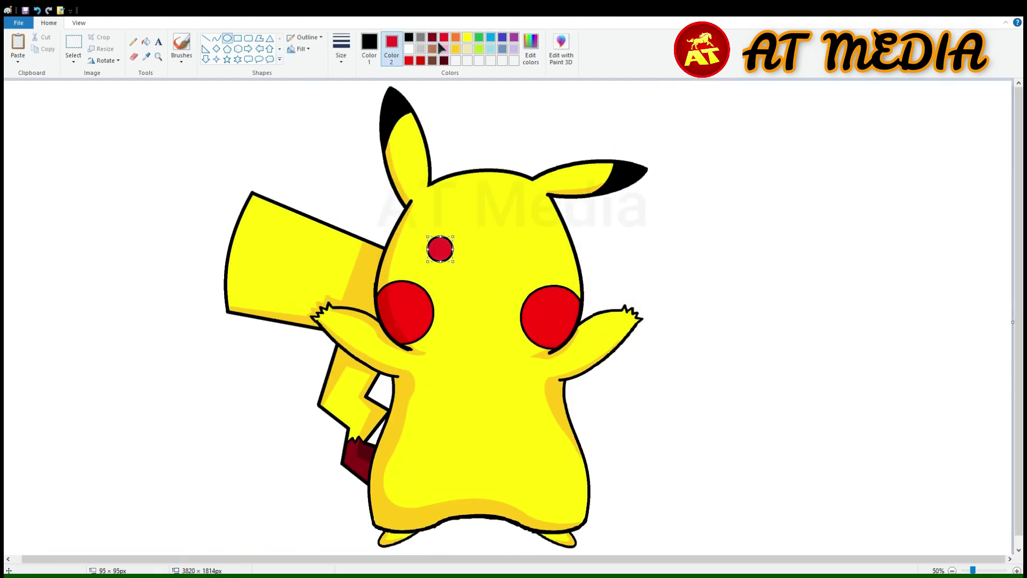
pyautogui.click(409, 38)
pyautogui.hotkey('ctrl', 'z')
pyautogui.keyDown('shift'); pyautogui.moveTo(432, 233); pyautogui.dragTo(490, 269); pyautogui.keyUp('shift')
pyautogui.press('Left')
pyautogui.press('Left')
pyautogui.press('Left')
pyautogui.press('Left')
pyautogui.press('Left')
pyautogui.press('Left')
pyautogui.press('Left')
pyautogui.press('Left')
pyautogui.press('Left')
pyautogui.press('Left')
pyautogui.press('Left')
pyautogui.press('Left')
pyautogui.press('Left')
pyautogui.press('Left')
pyautogui.press('Left')
pyautogui.press('Left')
pyautogui.press('Left')
pyautogui.press('Left')
# Duplicate the left eye's black circle and shift the copy horizontally into place as the right eye, with yellow as the background colour.
pyautogui.click(74, 45)
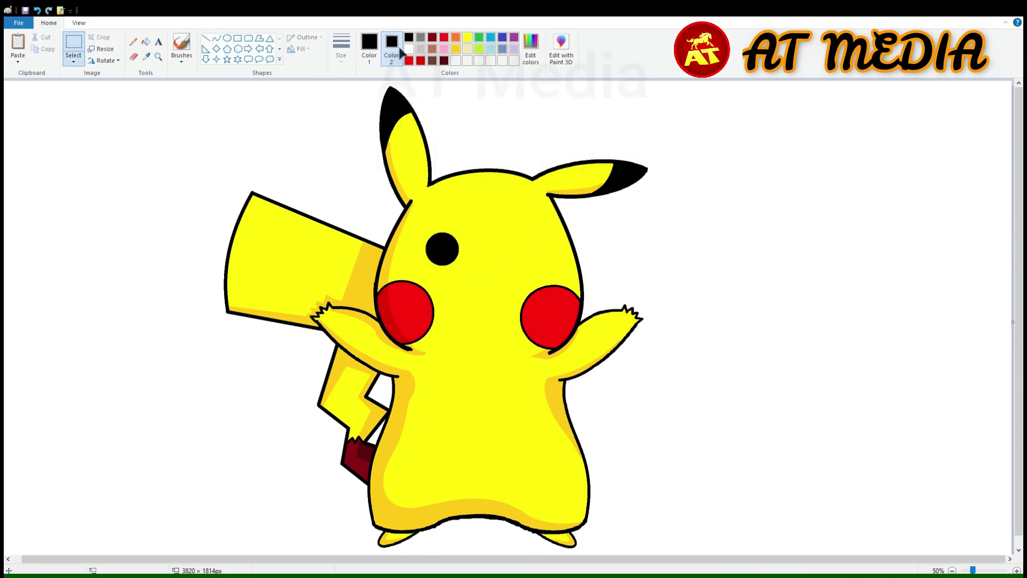
pyautogui.click(467, 37)
pyautogui.moveTo(421, 227)
pyautogui.mouseDown()
pyautogui.moveTo(469, 268)
pyautogui.moveTo(452, 244)
pyautogui.mouseUp()
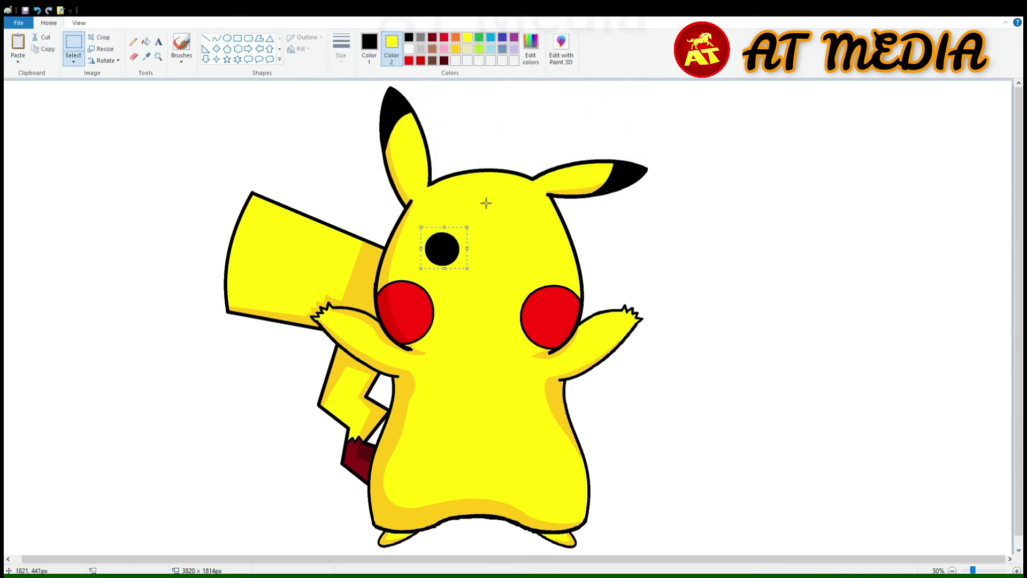
pyautogui.press('Right')
pyautogui.press('Right')
pyautogui.press('Right')
pyautogui.press('Right')
pyautogui.press('Right')
pyautogui.press('Right')
pyautogui.press('Right')
pyautogui.press('Right')
pyautogui.press('Right')
pyautogui.press('Right')
pyautogui.press('Right')
pyautogui.press('Right')
pyautogui.press('Right')
pyautogui.press('Right')
pyautogui.press('Right')
pyautogui.press('Right')
pyautogui.press('Right')
pyautogui.press('Right')
pyautogui.press('Right')
pyautogui.press('Right')
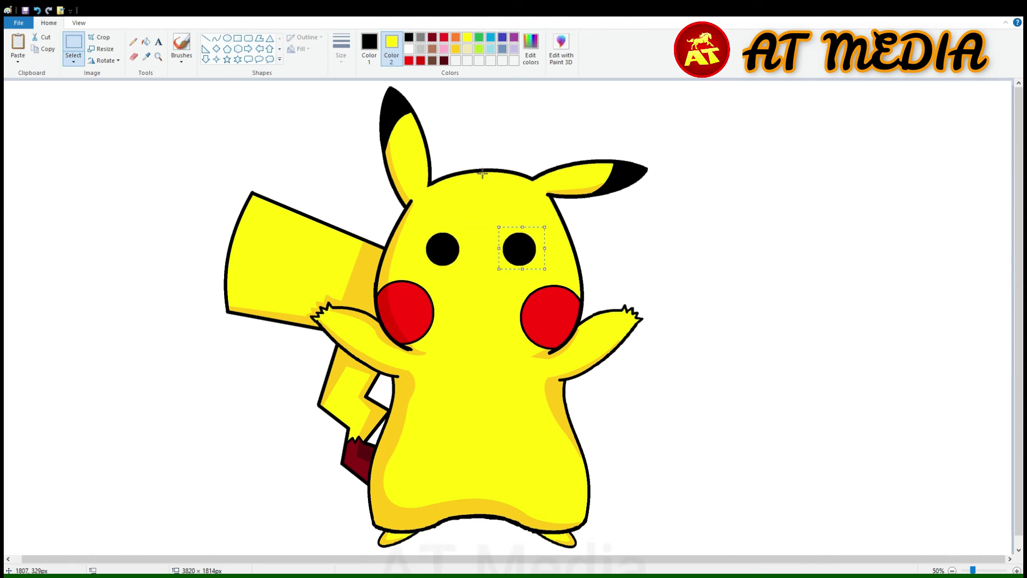
# Draw a small white highlight circle in the upper right part of the left eye.
pyautogui.click(408, 49)
pyautogui.scroll(1, 420, 140)
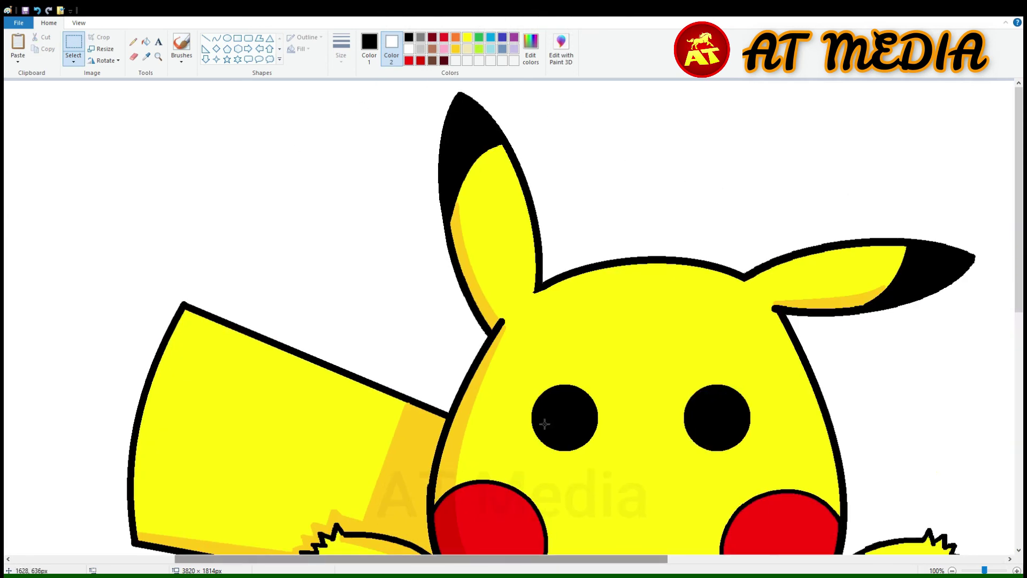
pyautogui.moveTo(558, 398); pyautogui.dragTo(584, 416)
pyautogui.click(227, 37)
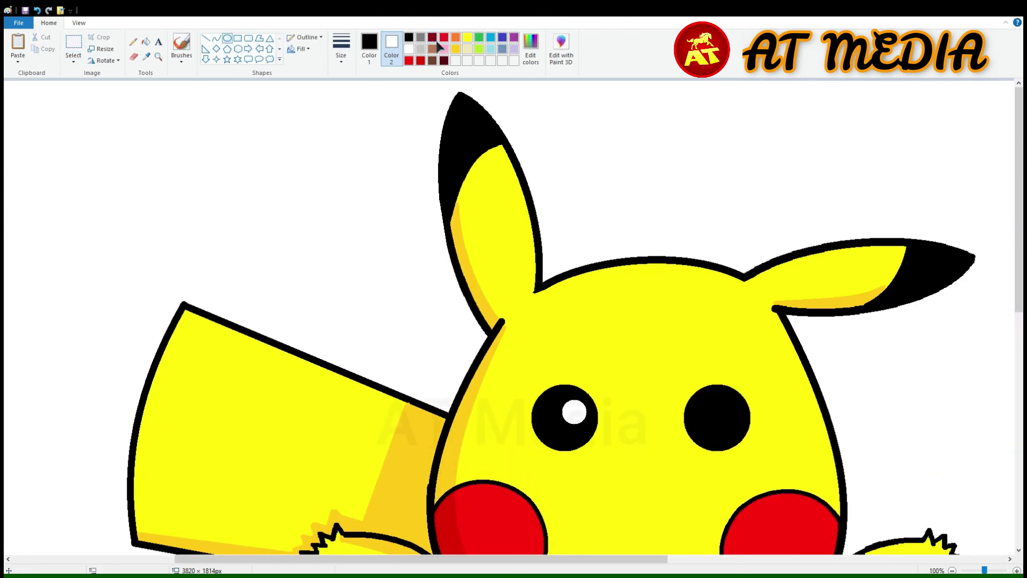
# Add a white highlight circle of about 52 × 52 px to the right eye and nudge it left and up into position.
pyautogui.scroll(-3, 440, 52)
pyautogui.moveTo(755, 310); pyautogui.dragTo(760, 307)
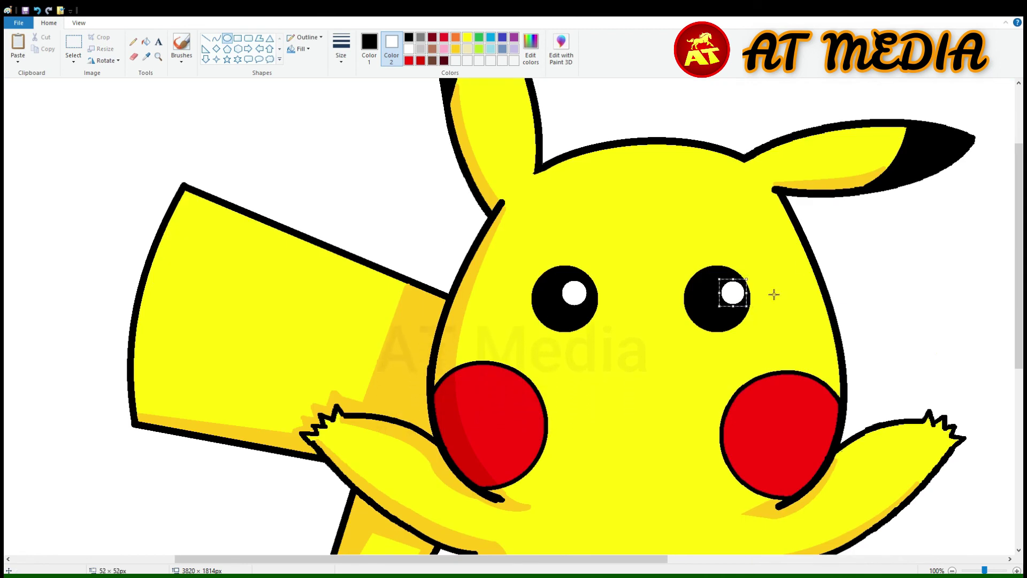
pyautogui.press('Left')
pyautogui.press('Left')
pyautogui.press('Left')
pyautogui.press('Left')
pyautogui.press('Left')
pyautogui.press('Up')
pyautogui.press('Up')
pyautogui.press('Up')
pyautogui.press('Left')
pyautogui.press('Left')
pyautogui.press('Left')
pyautogui.press('Left')
pyautogui.click(882, 255)
# Draw a short curved black eyebrow, about 34 × 17 px, above each eye.
pyautogui.click(206, 38)
pyautogui.click(369, 49)
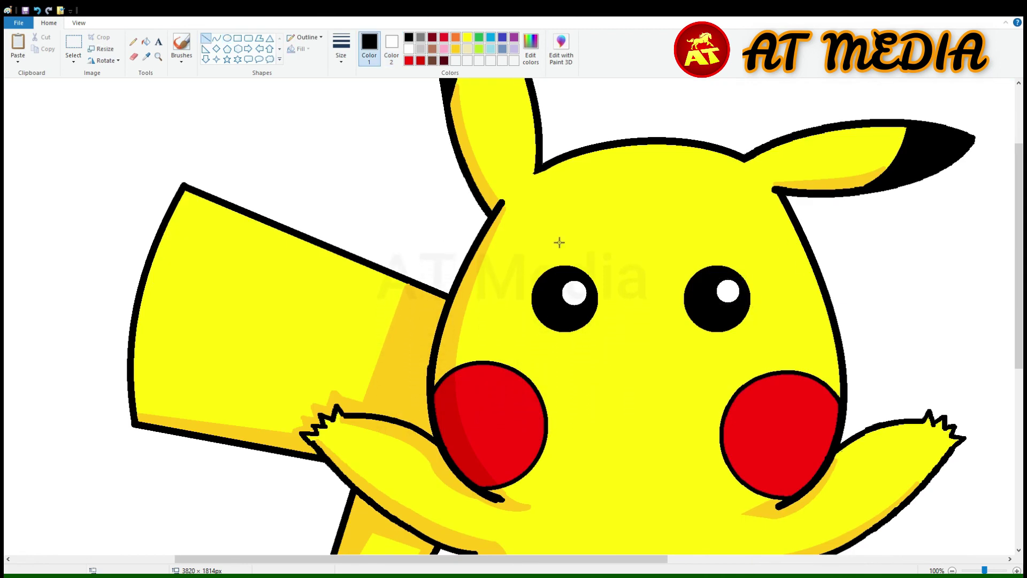
pyautogui.moveTo(538, 257); pyautogui.dragTo(555, 253)
pyautogui.hotkey('ctrl', 'z')
pyautogui.click(216, 38)
pyautogui.moveTo(546, 258); pyautogui.dragTo(543, 254)
pyautogui.click(543, 254)
pyautogui.moveTo(722, 256)
pyautogui.mouseDown()
pyautogui.moveTo(740, 262)
pyautogui.moveTo(735, 255)
pyautogui.mouseUp()
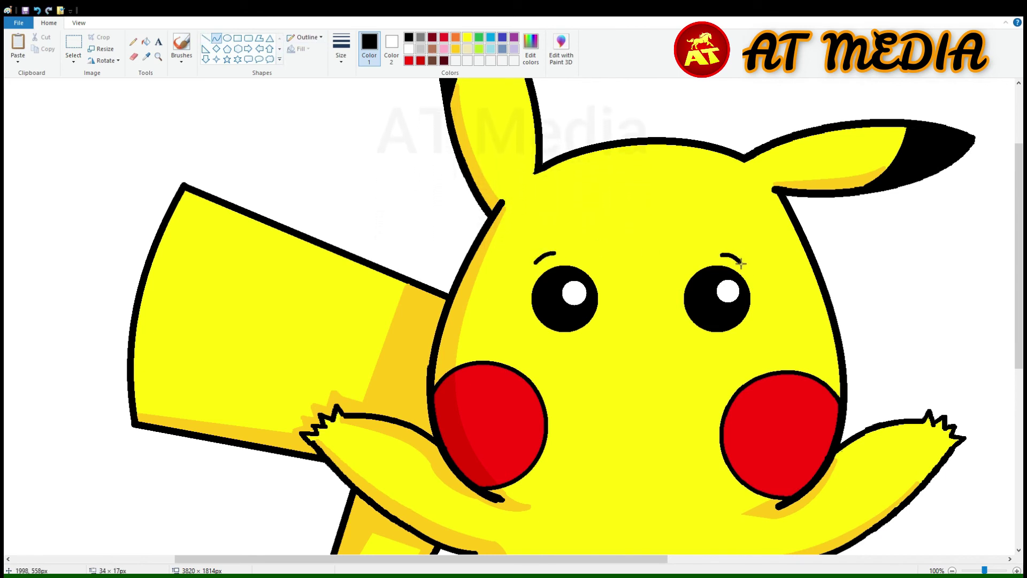
pyautogui.click(735, 254)
pyautogui.click(806, 230)
# Form the upper lip from two adjoining black U-shaped curves, each about 73 px wide, centred below the eyes.
pyautogui.moveTo(606, 348)
pyautogui.mouseDown()
pyautogui.moveTo(655, 349)
pyautogui.moveTo(644, 366)
pyautogui.moveTo(675, 352)
pyautogui.mouseUp()
pyautogui.click(644, 366)
pyautogui.press('Left')
pyautogui.press('Left')
pyautogui.press('Left')
pyautogui.press('Left')
pyautogui.press('Left')
pyautogui.press('Left')
pyautogui.press('Left')
pyautogui.press('Left')
pyautogui.press('Left')
pyautogui.press('Left')
pyautogui.press('Left')
pyautogui.press('Left')
pyautogui.press('Left')
pyautogui.press('Left')
pyautogui.press('Left')
pyautogui.press('Left')
pyautogui.press('Left')
pyautogui.press('Left')
pyautogui.press('Left')
pyautogui.press('Left')
pyautogui.click(646, 360)
pyautogui.click(674, 366)
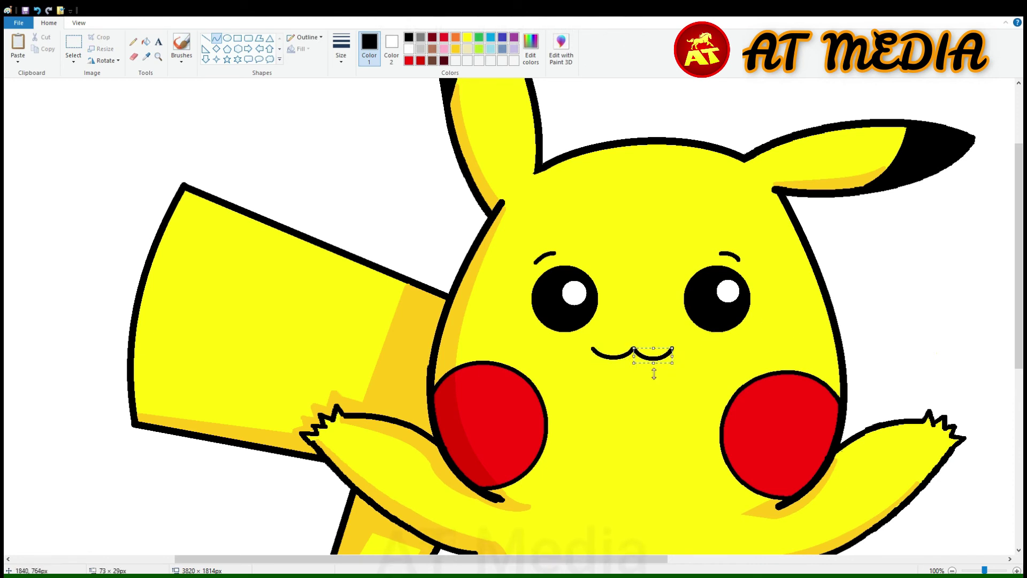
# Draw a U-shaped open mouth below the upper lip and an arched tongue line inside it.
pyautogui.moveTo(618, 382); pyautogui.dragTo(624, 412)
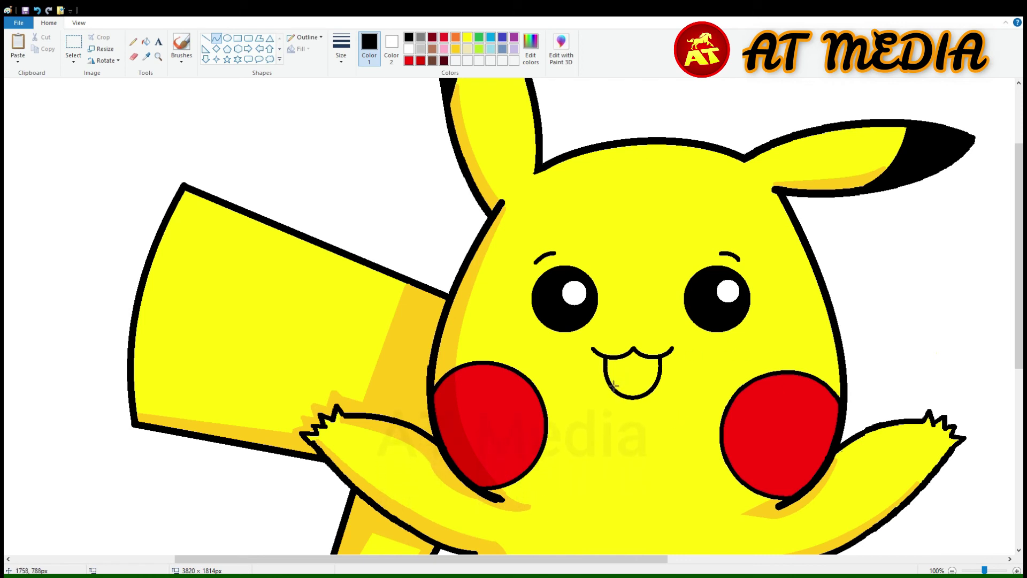
pyautogui.moveTo(664, 386); pyautogui.dragTo(651, 369)
# Set up free-form selection with yellow as the background colour and undo the trial changes to the mouth.
pyautogui.click(73, 57)
pyautogui.click(89, 103)
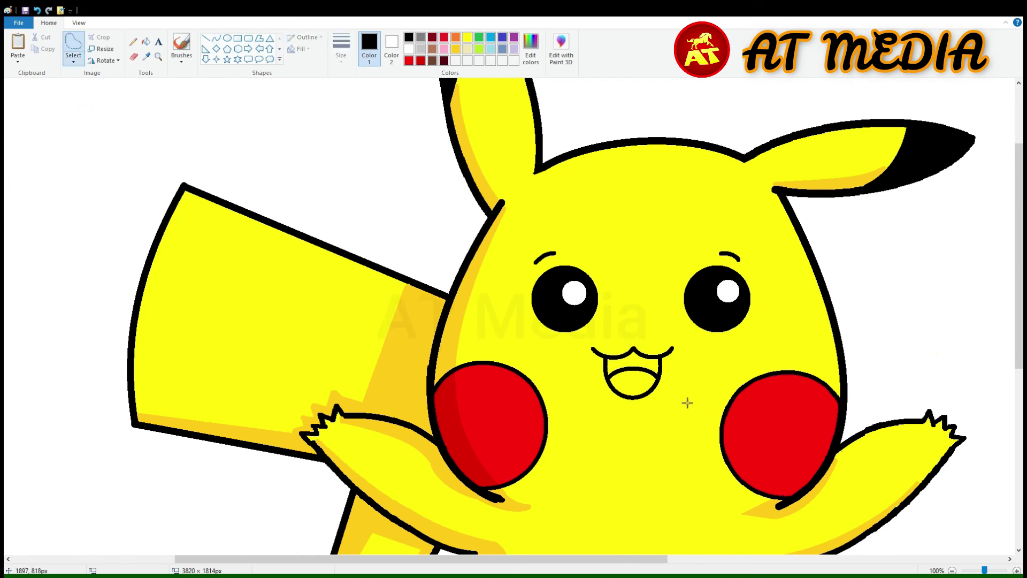
pyautogui.moveTo(688, 403); pyautogui.dragTo(688, 406)
pyautogui.moveTo(691, 323); pyautogui.dragTo(731, 288)
pyautogui.moveTo(656, 349)
pyautogui.mouseDown()
pyautogui.moveTo(637, 391)
pyautogui.moveTo(649, 382)
pyautogui.moveTo(658, 404)
pyautogui.mouseUp()
pyautogui.click(392, 50)
pyautogui.click(467, 37)
pyautogui.click(73, 57)
pyautogui.click(80, 163)
pyautogui.hotkey('ctrl', 'z')
pyautogui.hotkey('ctrl', 'z')
pyautogui.hotkey('ctrl', 'z')
# Enlarge and reposition the mouth between the cheeks, and move both eyes with their eyebrows slightly down the face.
pyautogui.moveTo(604, 345)
pyautogui.mouseDown()
pyautogui.moveTo(686, 369)
pyautogui.moveTo(637, 335)
pyautogui.moveTo(734, 294)
pyautogui.mouseUp()
pyautogui.moveTo(689, 360); pyautogui.dragTo(665, 412)
pyautogui.moveTo(710, 414); pyautogui.dragTo(725, 415)
pyautogui.moveTo(705, 424); pyautogui.dragTo(699, 424)
pyautogui.click(587, 223)
pyautogui.moveTo(587, 223)
pyautogui.mouseDown()
pyautogui.moveTo(777, 264)
pyautogui.moveTo(668, 199)
pyautogui.mouseUp()
pyautogui.moveTo(601, 255)
pyautogui.mouseDown()
pyautogui.moveTo(596, 294)
pyautogui.moveTo(599, 274)
pyautogui.mouseUp()
pyautogui.moveTo(686, 442)
pyautogui.mouseDown()
pyautogui.moveTo(656, 348)
pyautogui.moveTo(692, 452)
pyautogui.mouseUp()
pyautogui.moveTo(672, 412); pyautogui.dragTo(671, 431)
pyautogui.click(647, 194)
# Fill the tongue with light pink.
pyautogui.click(149, 45)
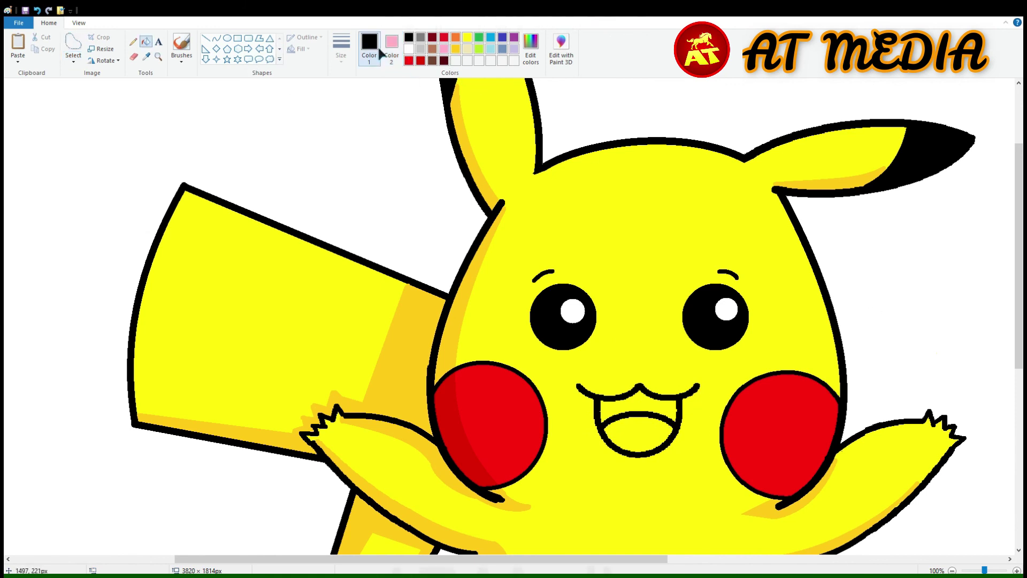
pyautogui.click(443, 49)
pyautogui.click(637, 430)
# Draw a darker pink curve across the tongue, about 115 × 13 px, and fill the area above it with the same pink.
pyautogui.click(456, 60)
pyautogui.click(216, 38)
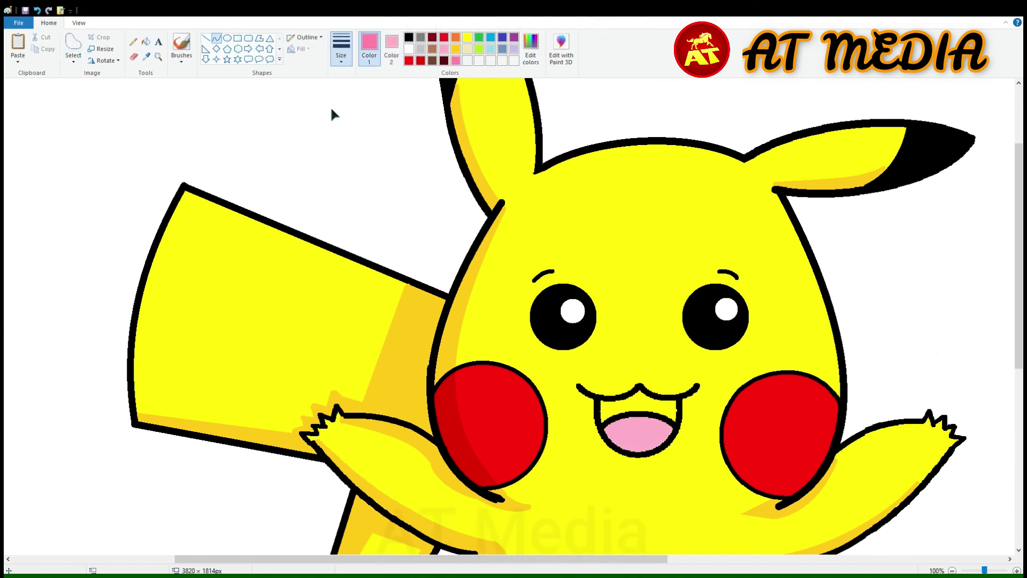
pyautogui.moveTo(608, 434); pyautogui.dragTo(660, 435)
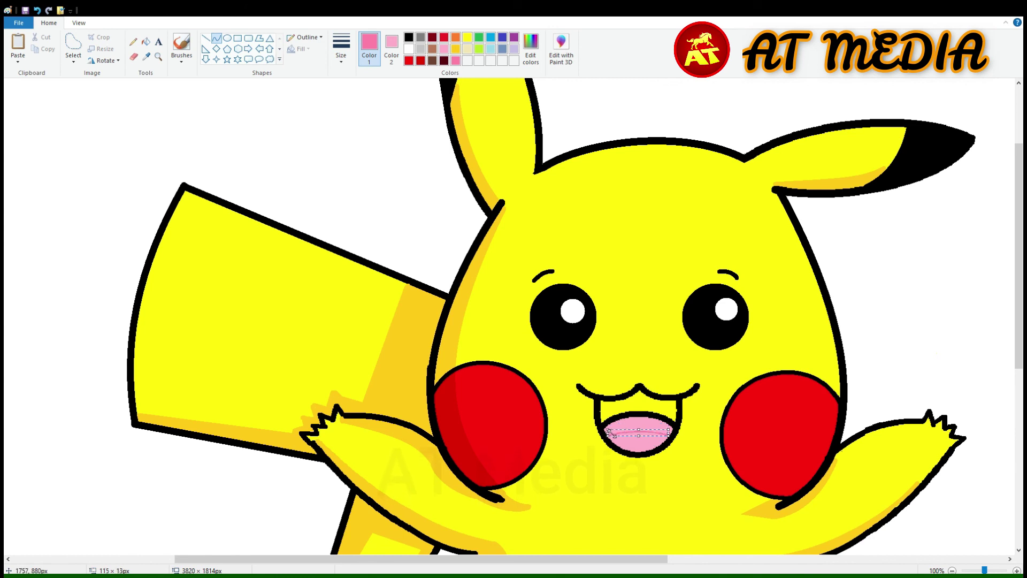
pyautogui.click(145, 41)
pyautogui.click(636, 426)
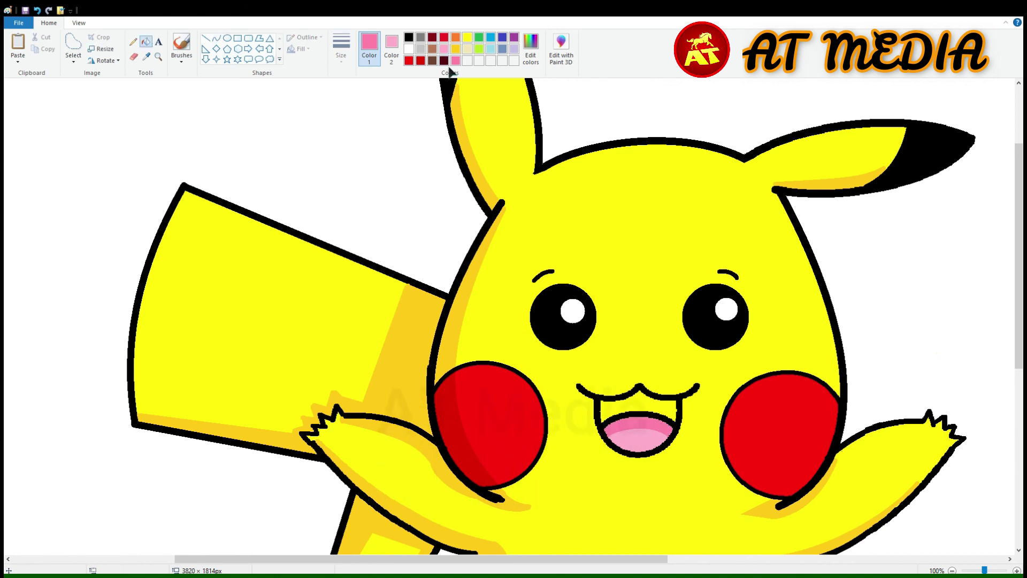
# Fill the inside of the mouth above the tongue with dark maroon.
pyautogui.click(657, 407)
pyautogui.scroll(-1, 642, 433)
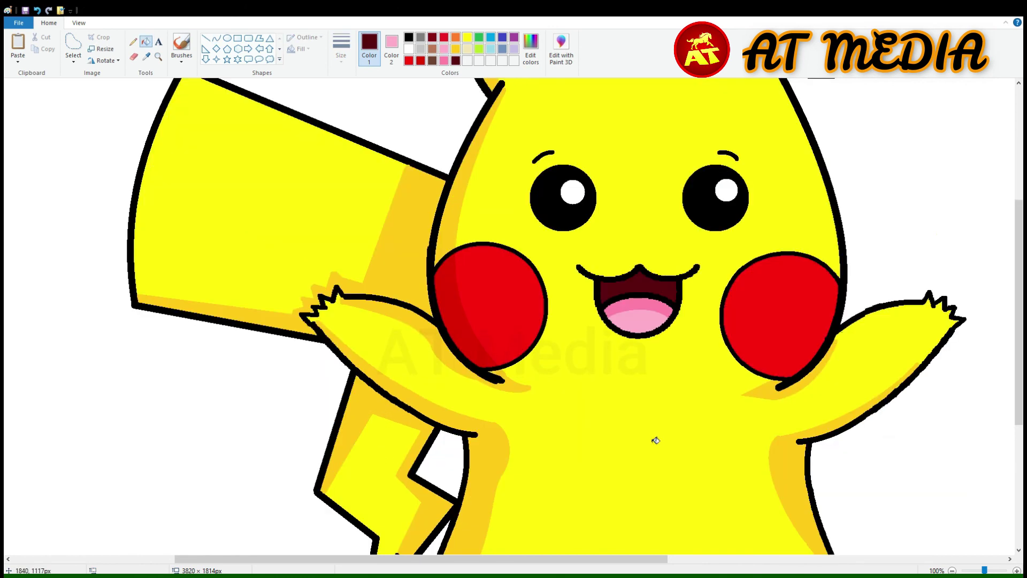
pyautogui.scroll(-1, 654, 438)
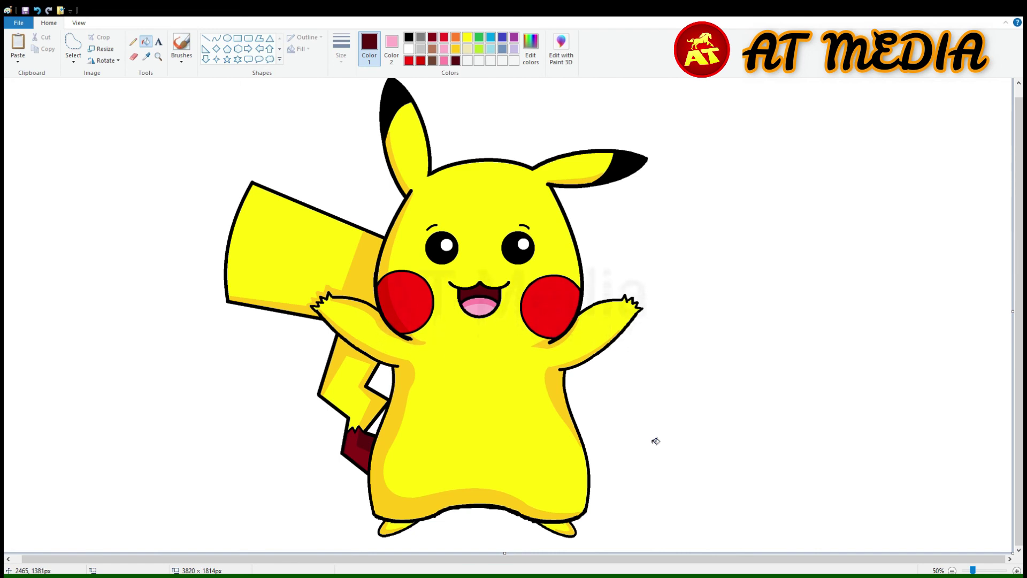
# Try to stretch the right ear as a free-form selection with yellow as the background colour, and undo the attempt.
pyautogui.click(73, 42)
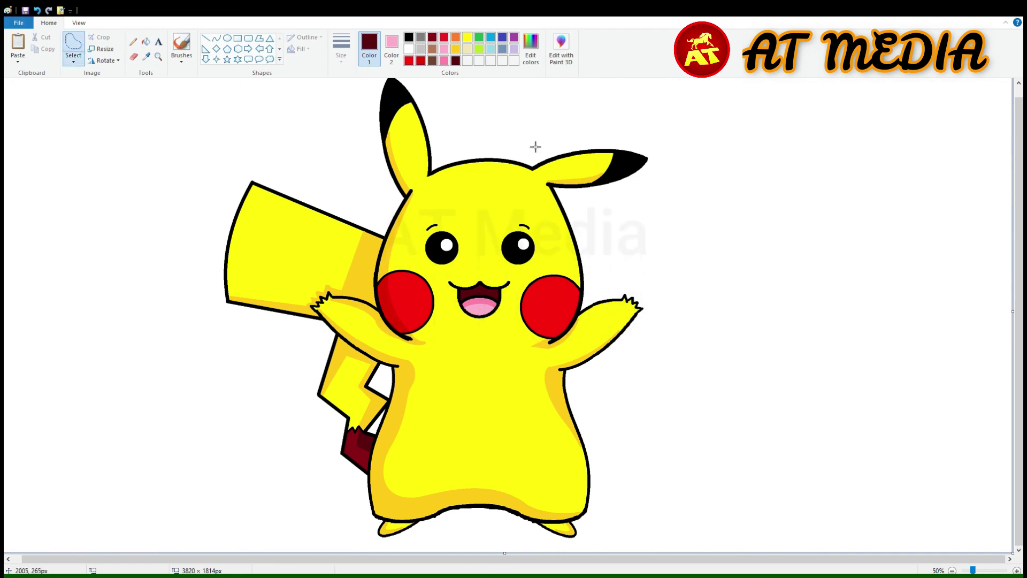
pyautogui.moveTo(536, 147); pyautogui.dragTo(534, 168)
pyautogui.click(392, 47)
pyautogui.click(467, 38)
pyautogui.moveTo(670, 152); pyautogui.dragTo(723, 156)
pyautogui.moveTo(677, 180); pyautogui.dragTo(657, 183)
pyautogui.hotkey('ctrl', 'z')
pyautogui.hotkey('ctrl', 'z')
# Set the background colour to white and stretch a free-form selection of the right ear outward to lengthen it.
pyautogui.click(409, 48)
pyautogui.click(74, 47)
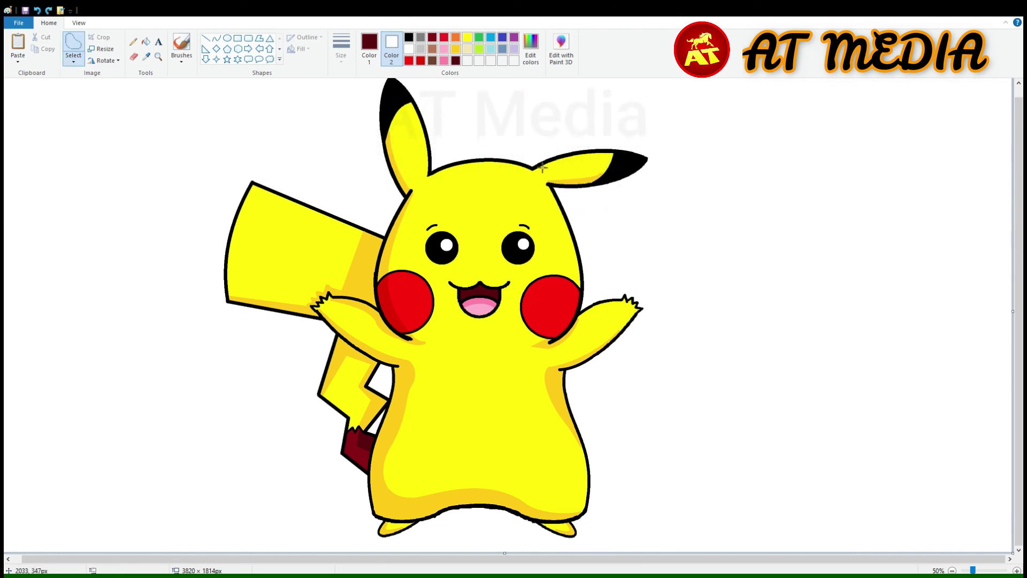
pyautogui.moveTo(533, 159)
pyautogui.mouseDown()
pyautogui.moveTo(548, 185)
pyautogui.moveTo(533, 166)
pyautogui.mouseUp()
pyautogui.moveTo(690, 157)
pyautogui.mouseDown()
pyautogui.moveTo(732, 160)
pyautogui.moveTo(697, 178)
pyautogui.mouseUp()
pyautogui.click(777, 188)
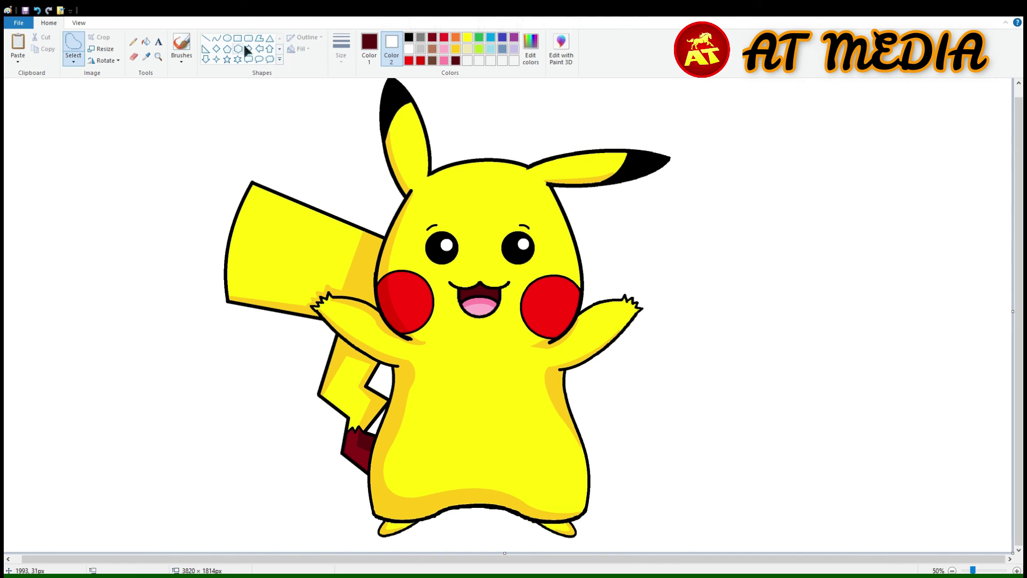
# Draw a small heart of about 47 × 39 px with black outline and pink fill on the body's lower right side.
pyautogui.scroll(-1, 236, 51)
pyautogui.click(205, 60)
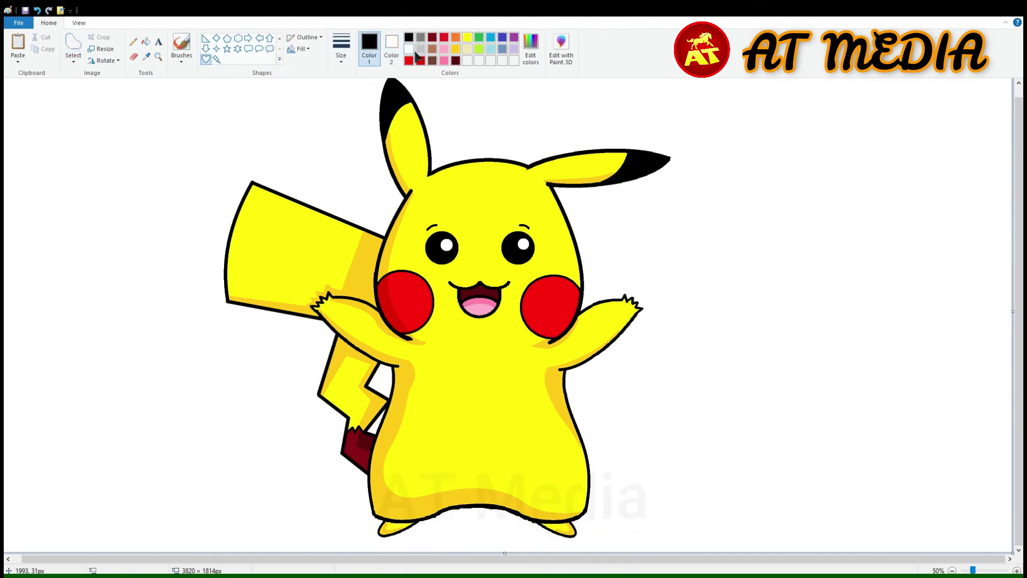
pyautogui.moveTo(550, 484); pyautogui.dragTo(563, 497)
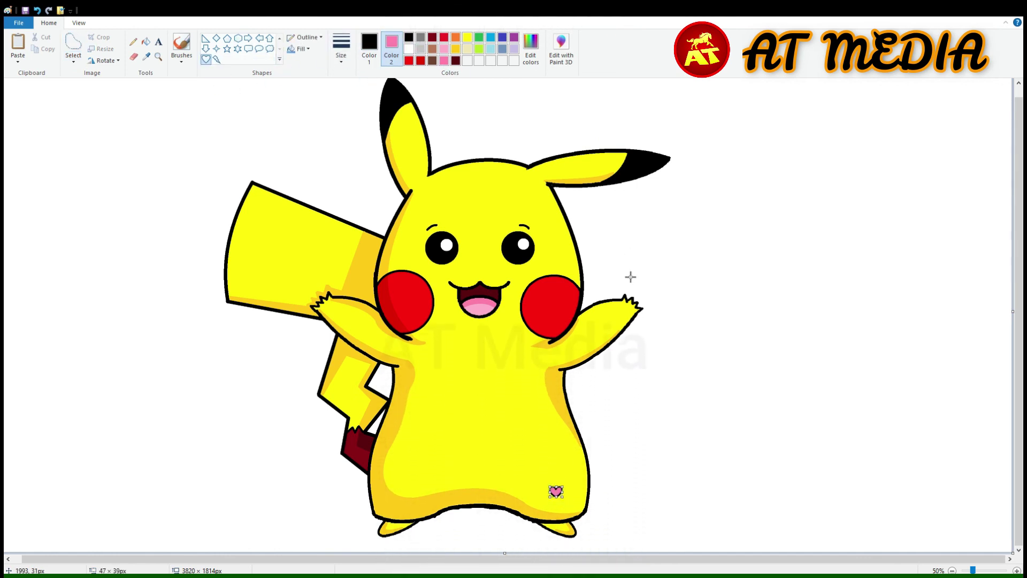
pyautogui.click(868, 546)
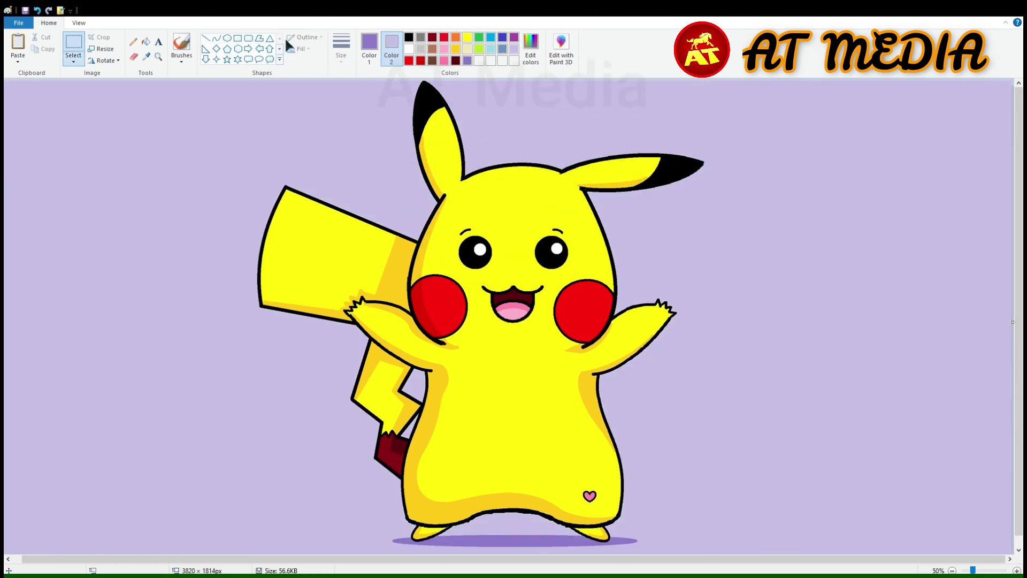
# Draw a tiny flat triangle of about 45 × 9 px near the upper tail, using black for both outline and fill.
pyautogui.click(269, 39)
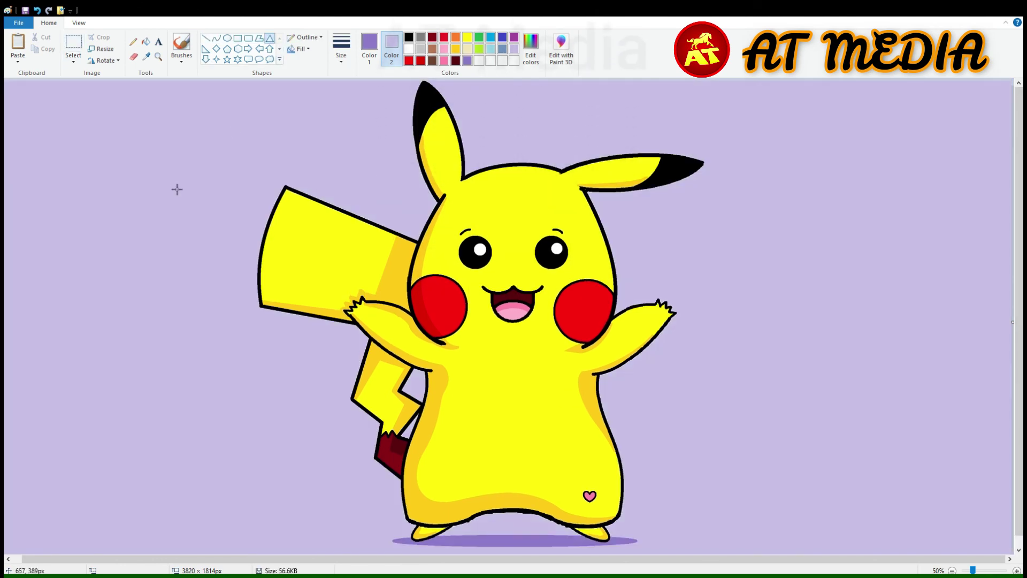
pyautogui.moveTo(172, 185); pyautogui.dragTo(184, 187)
pyautogui.rightClick(409, 38)
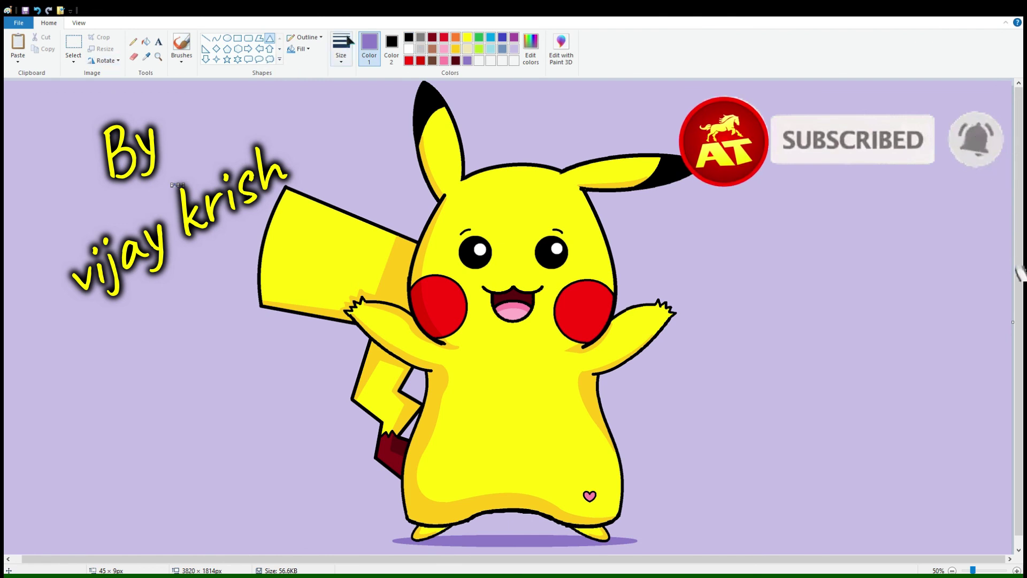
pyautogui.click(409, 37)
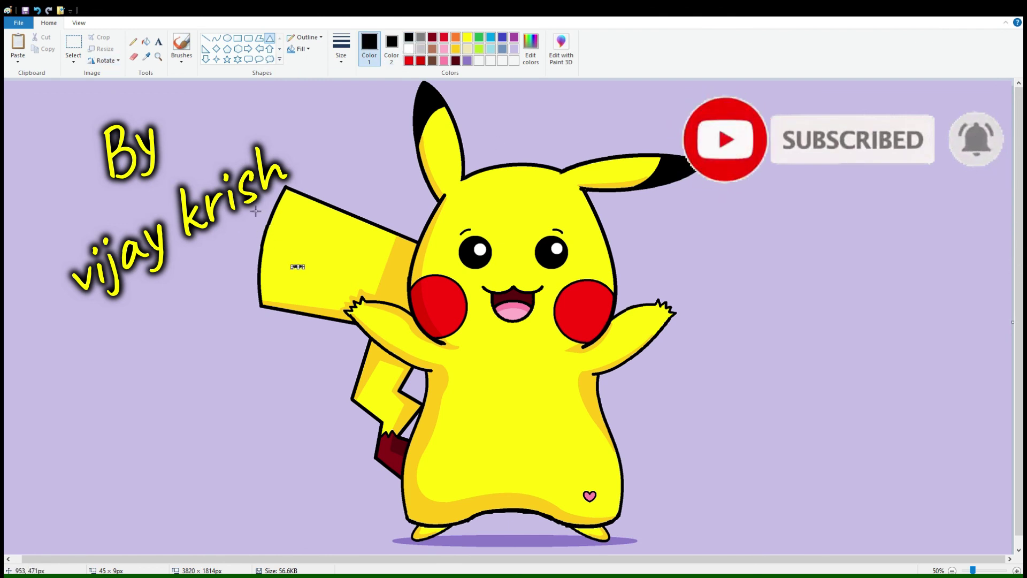